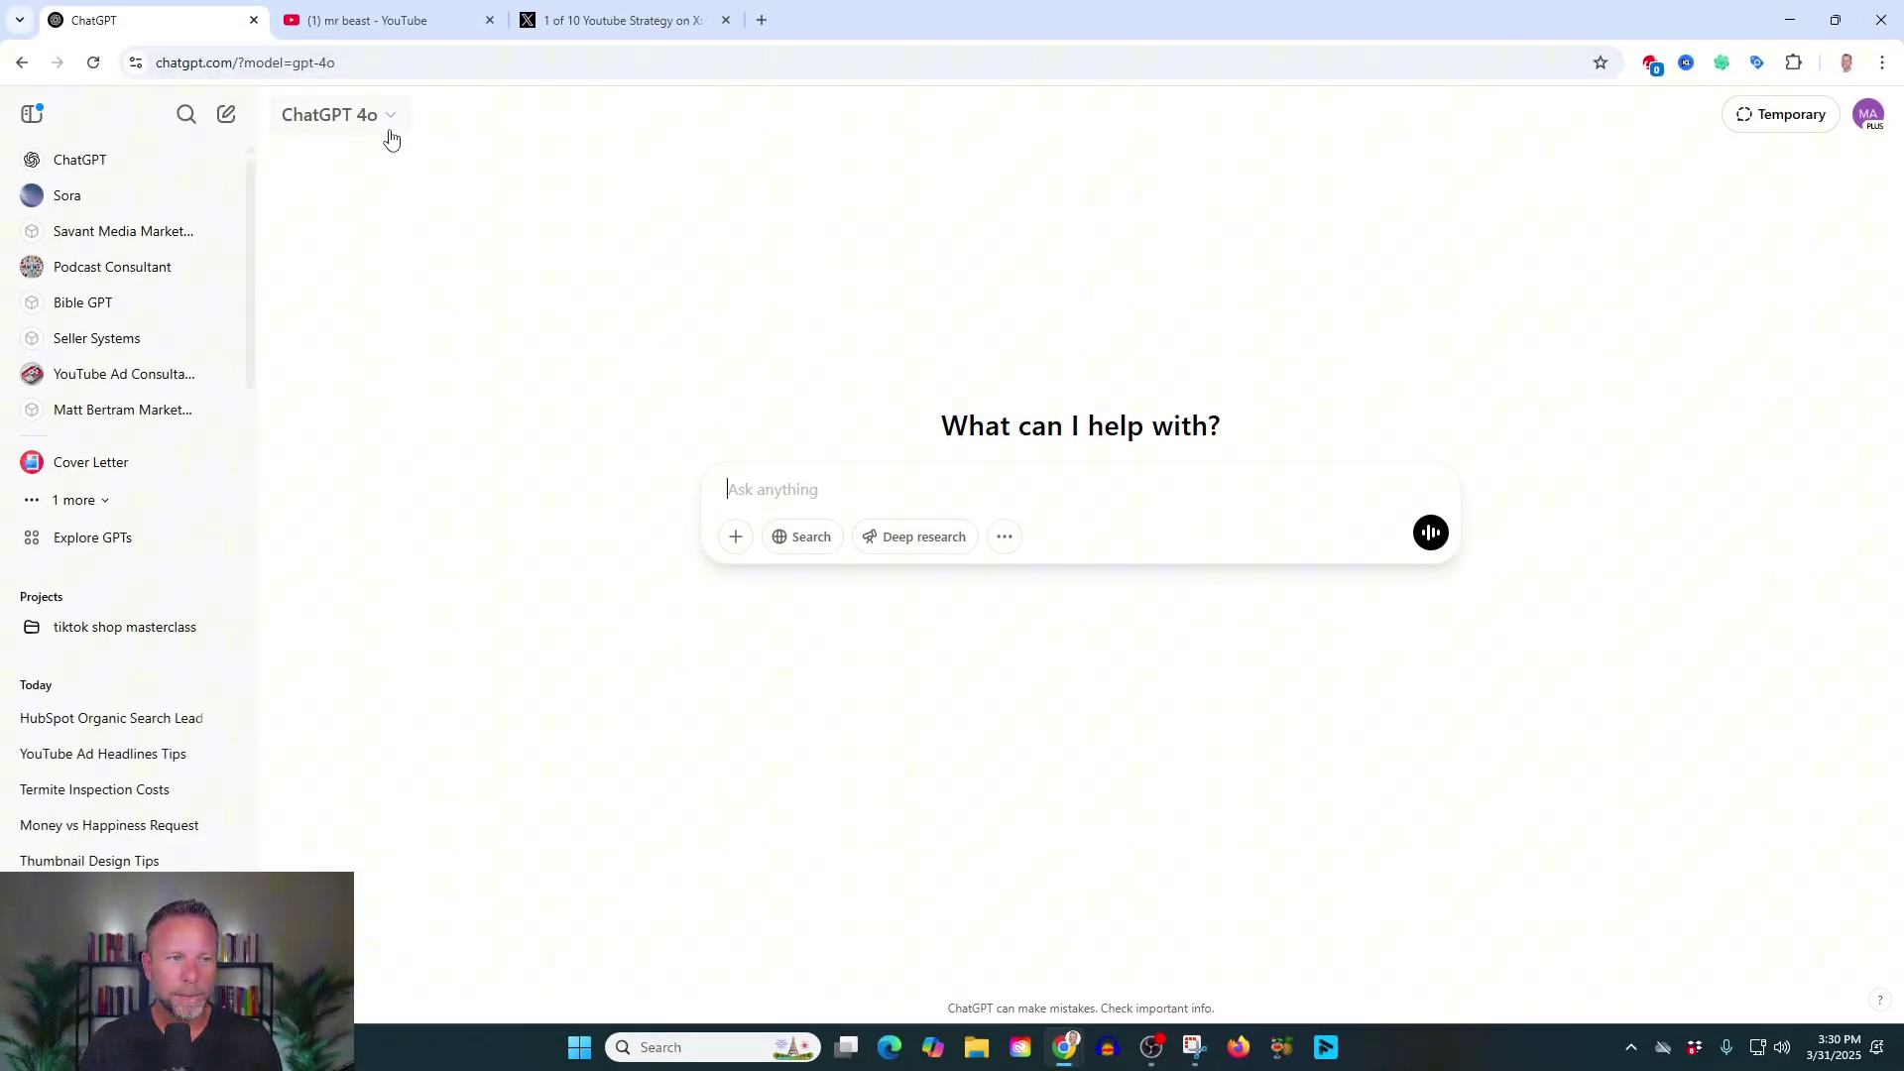
Keep GPT-4o as the model and attach the headshot screenshot from Downloads.
{"action": "left_click", "coordinate": [381, 116]}
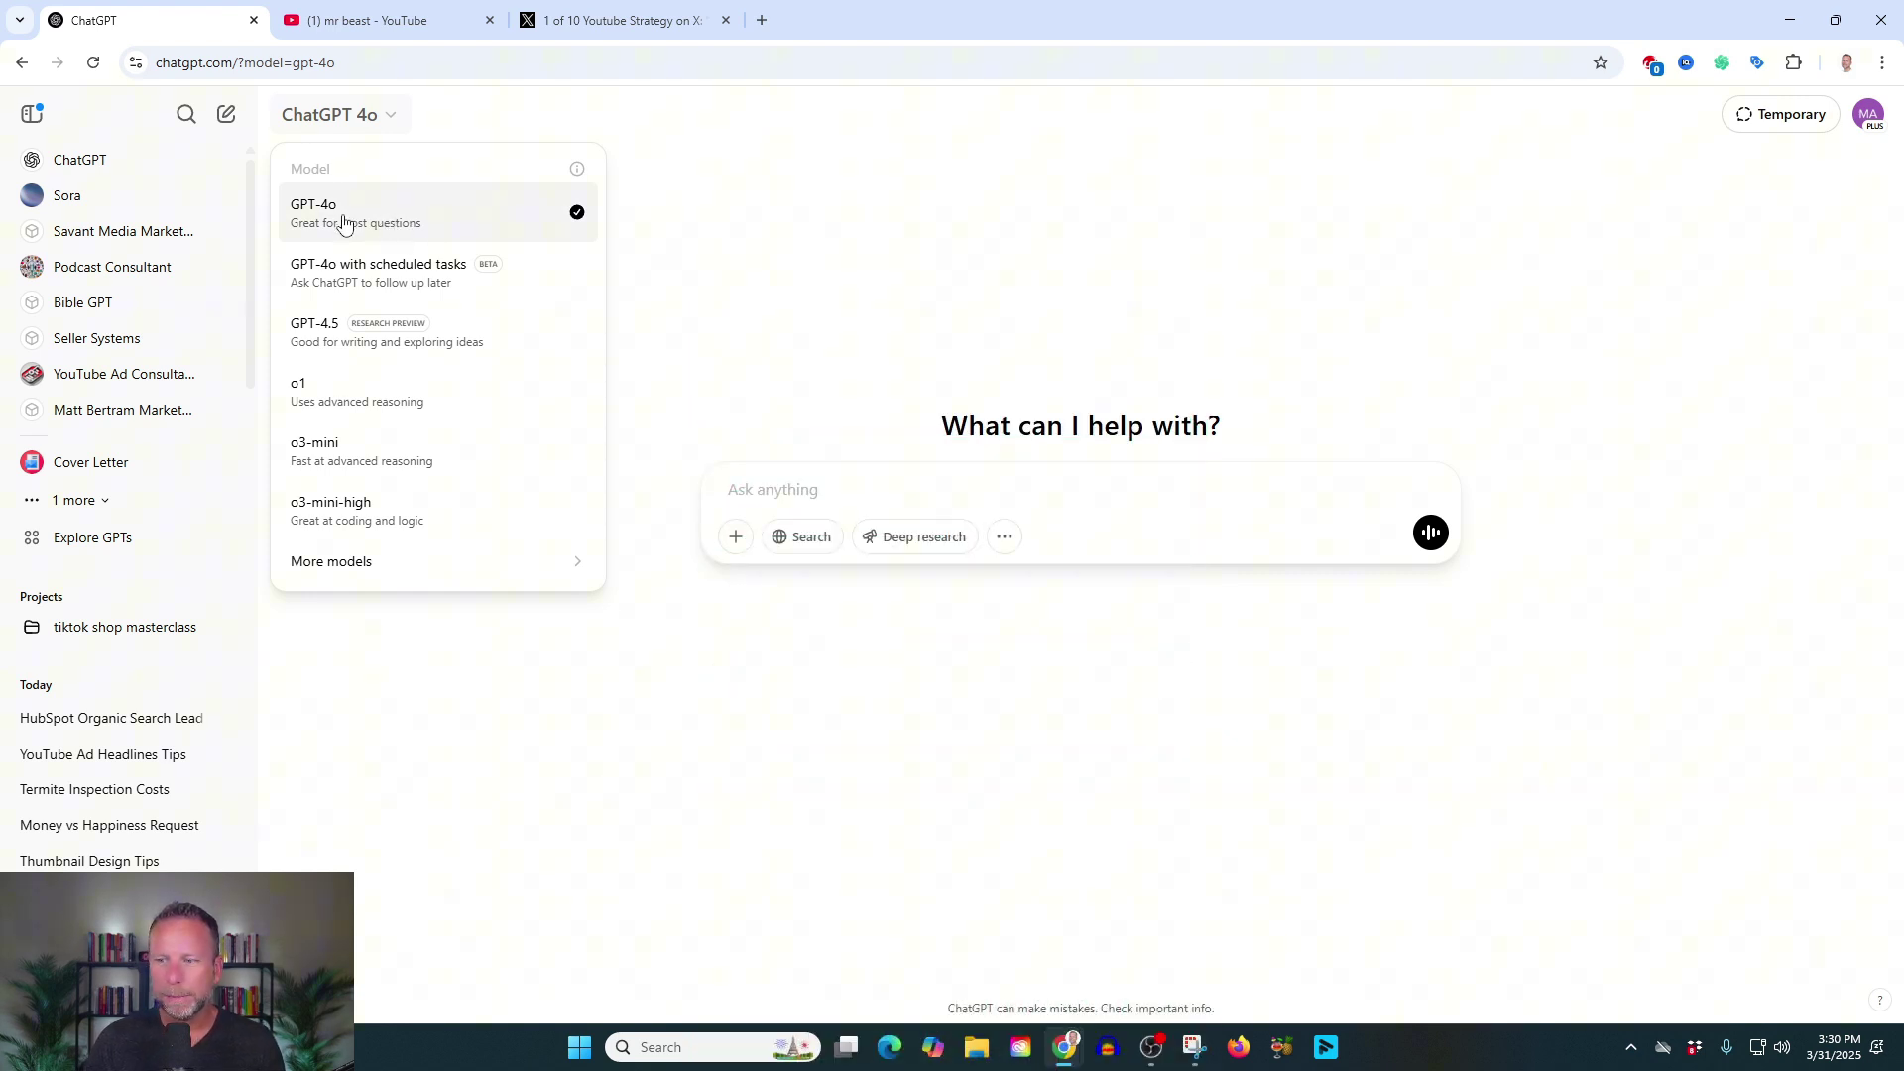
{"action": "left_click", "coordinate": [379, 227]}
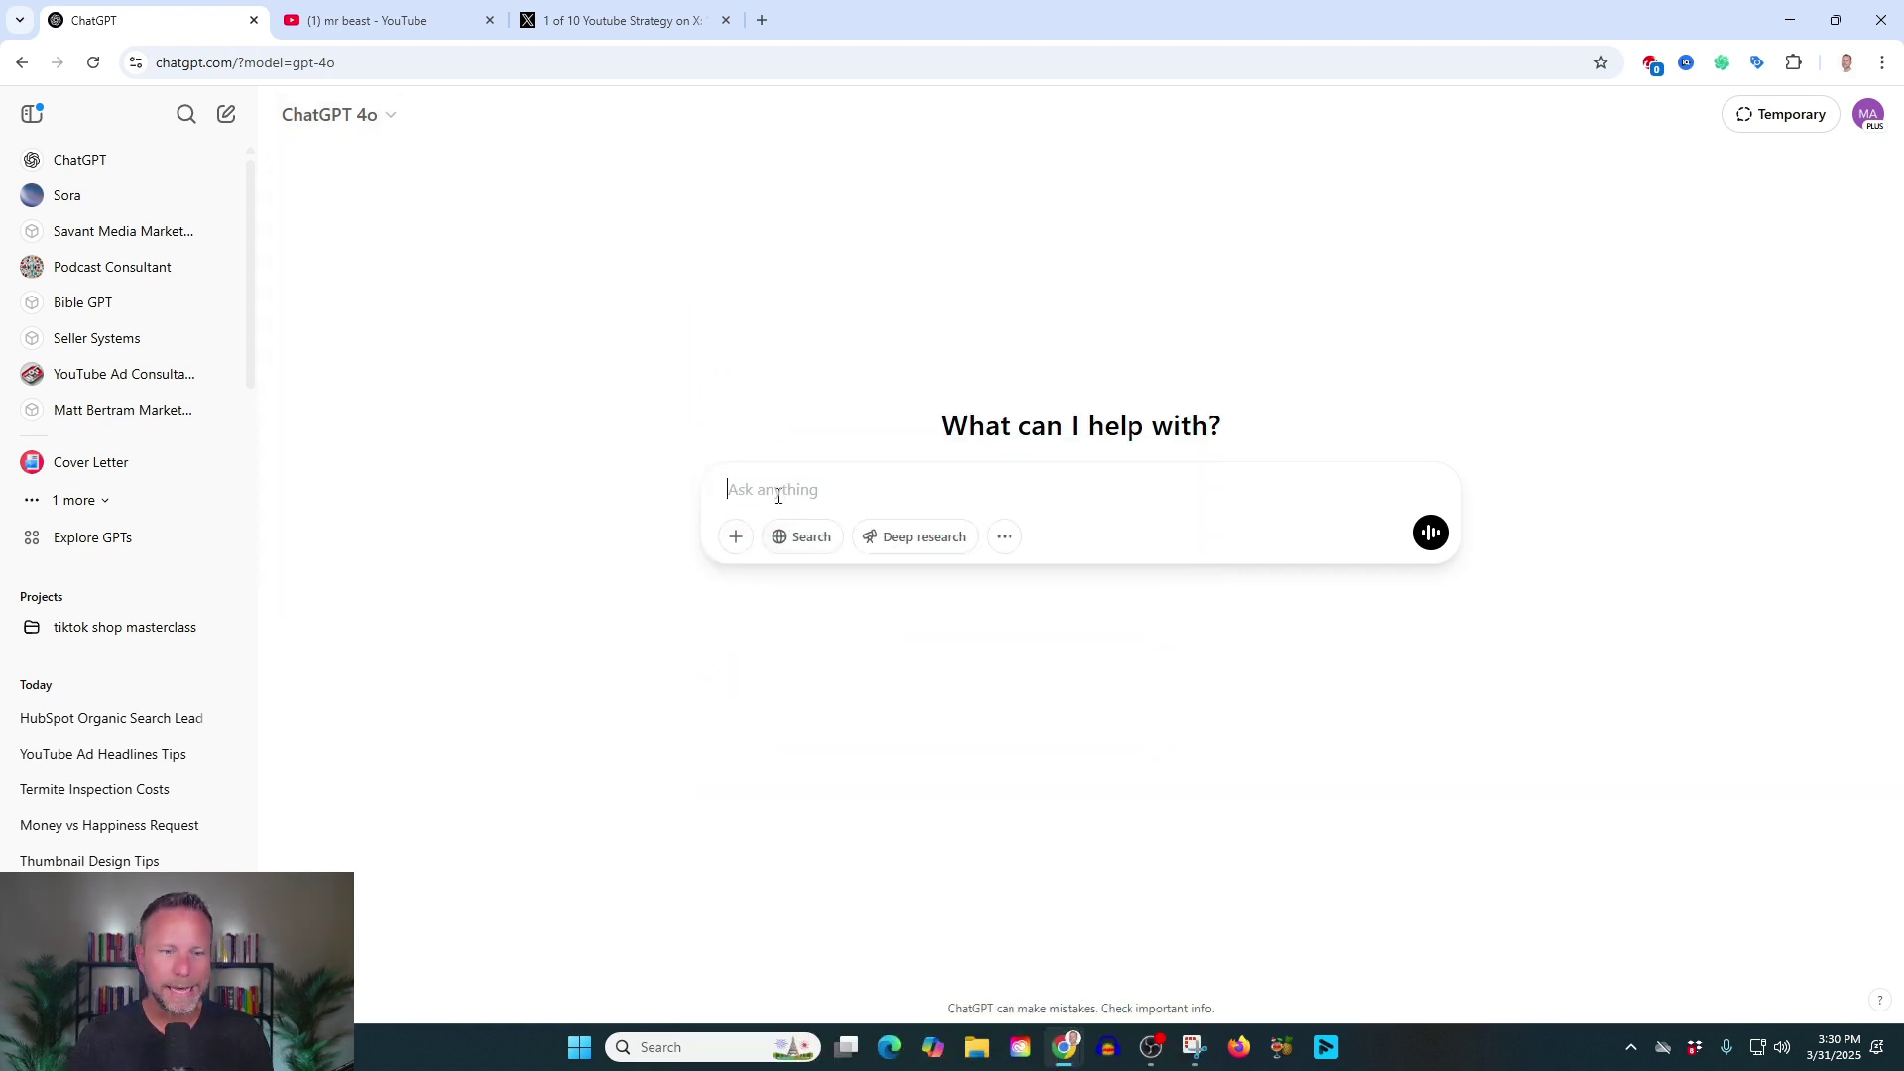
{"action": "left_click", "coordinate": [736, 536]}
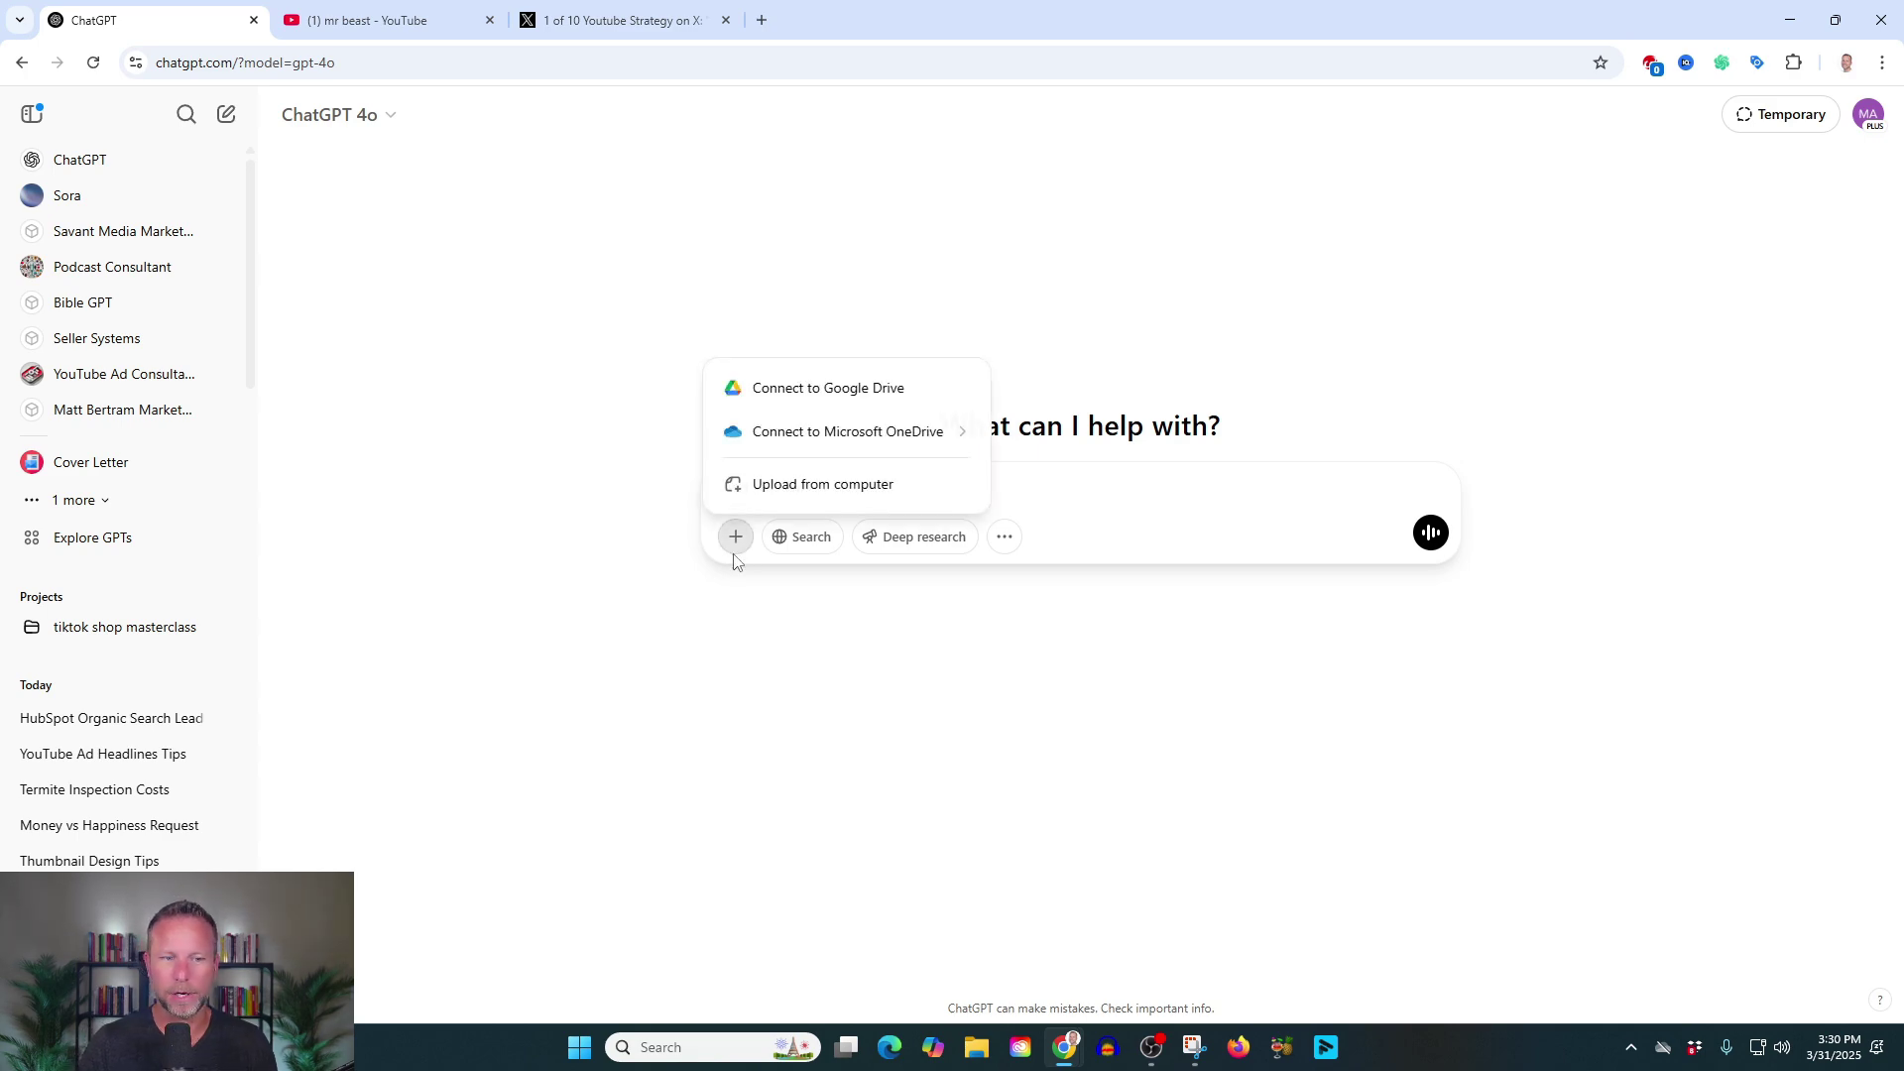
{"action": "left_click", "coordinate": [810, 499]}
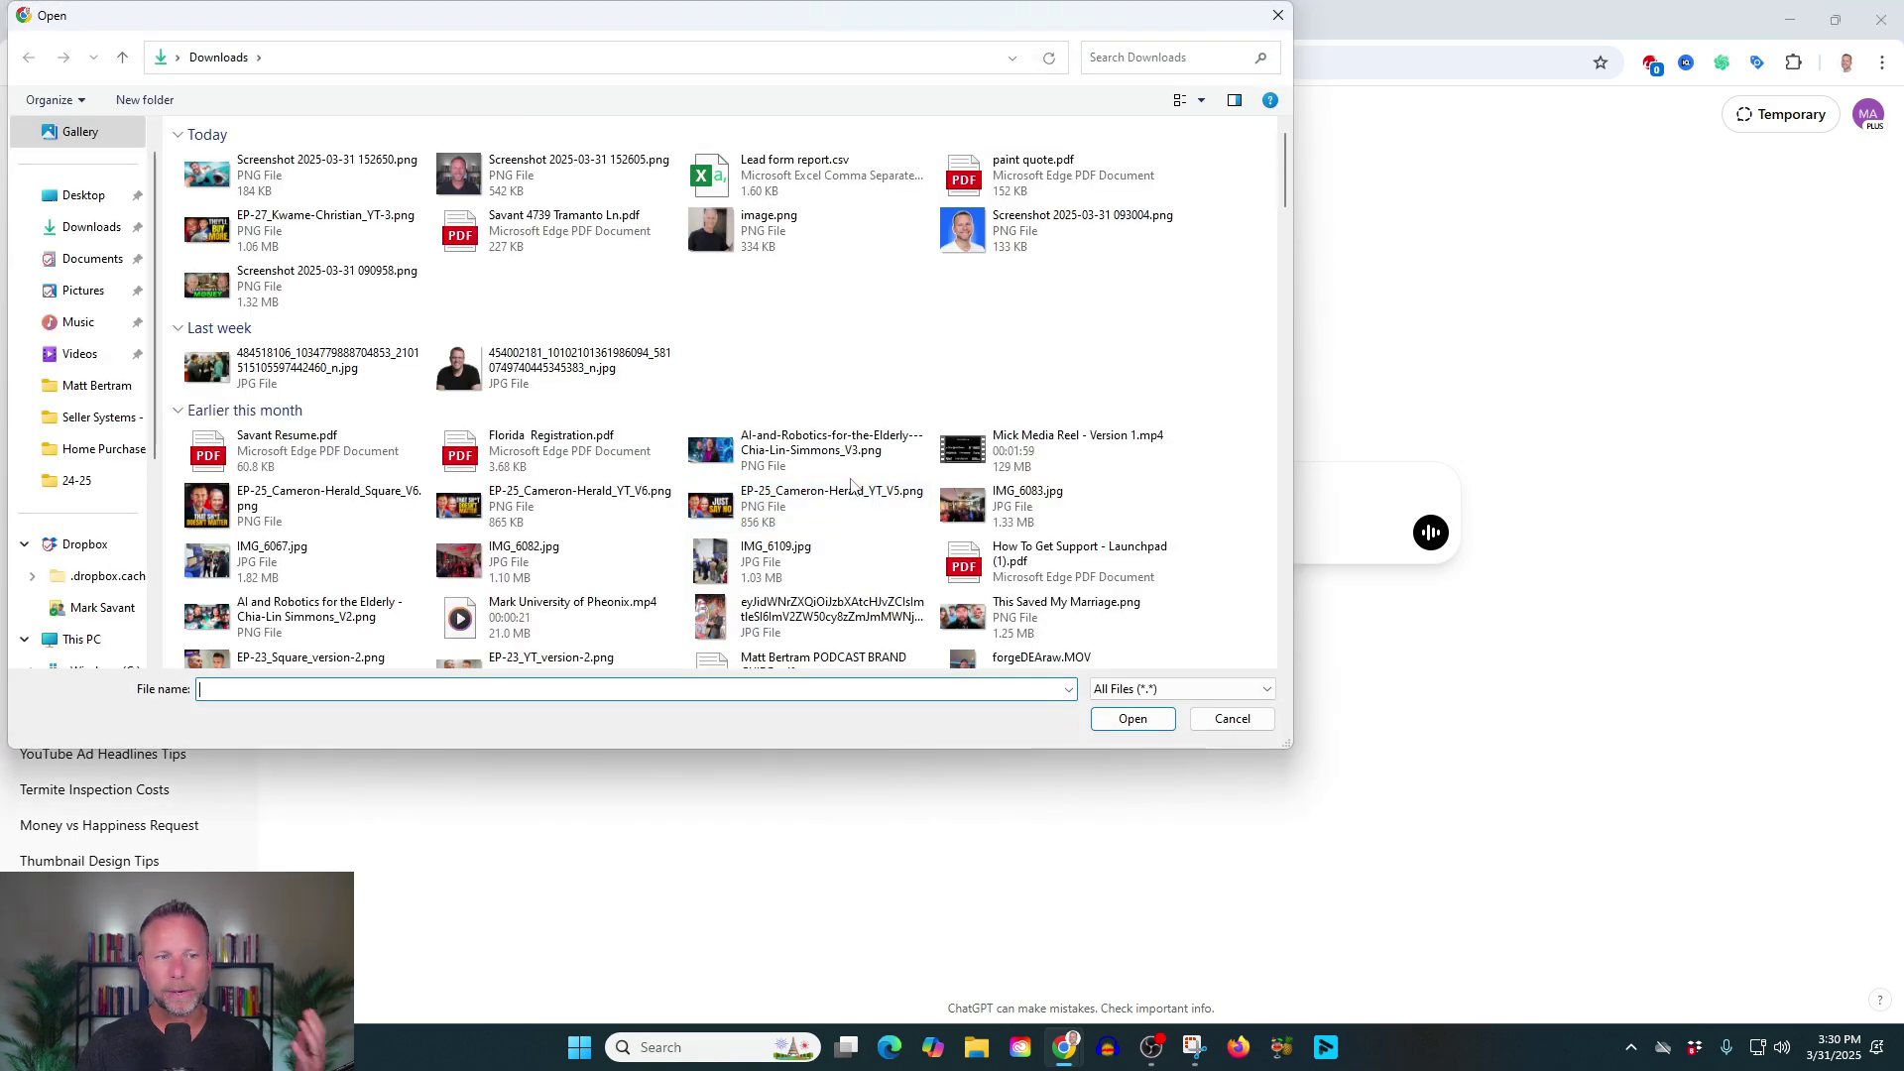
{"action": "double_click", "coordinate": [555, 176]}
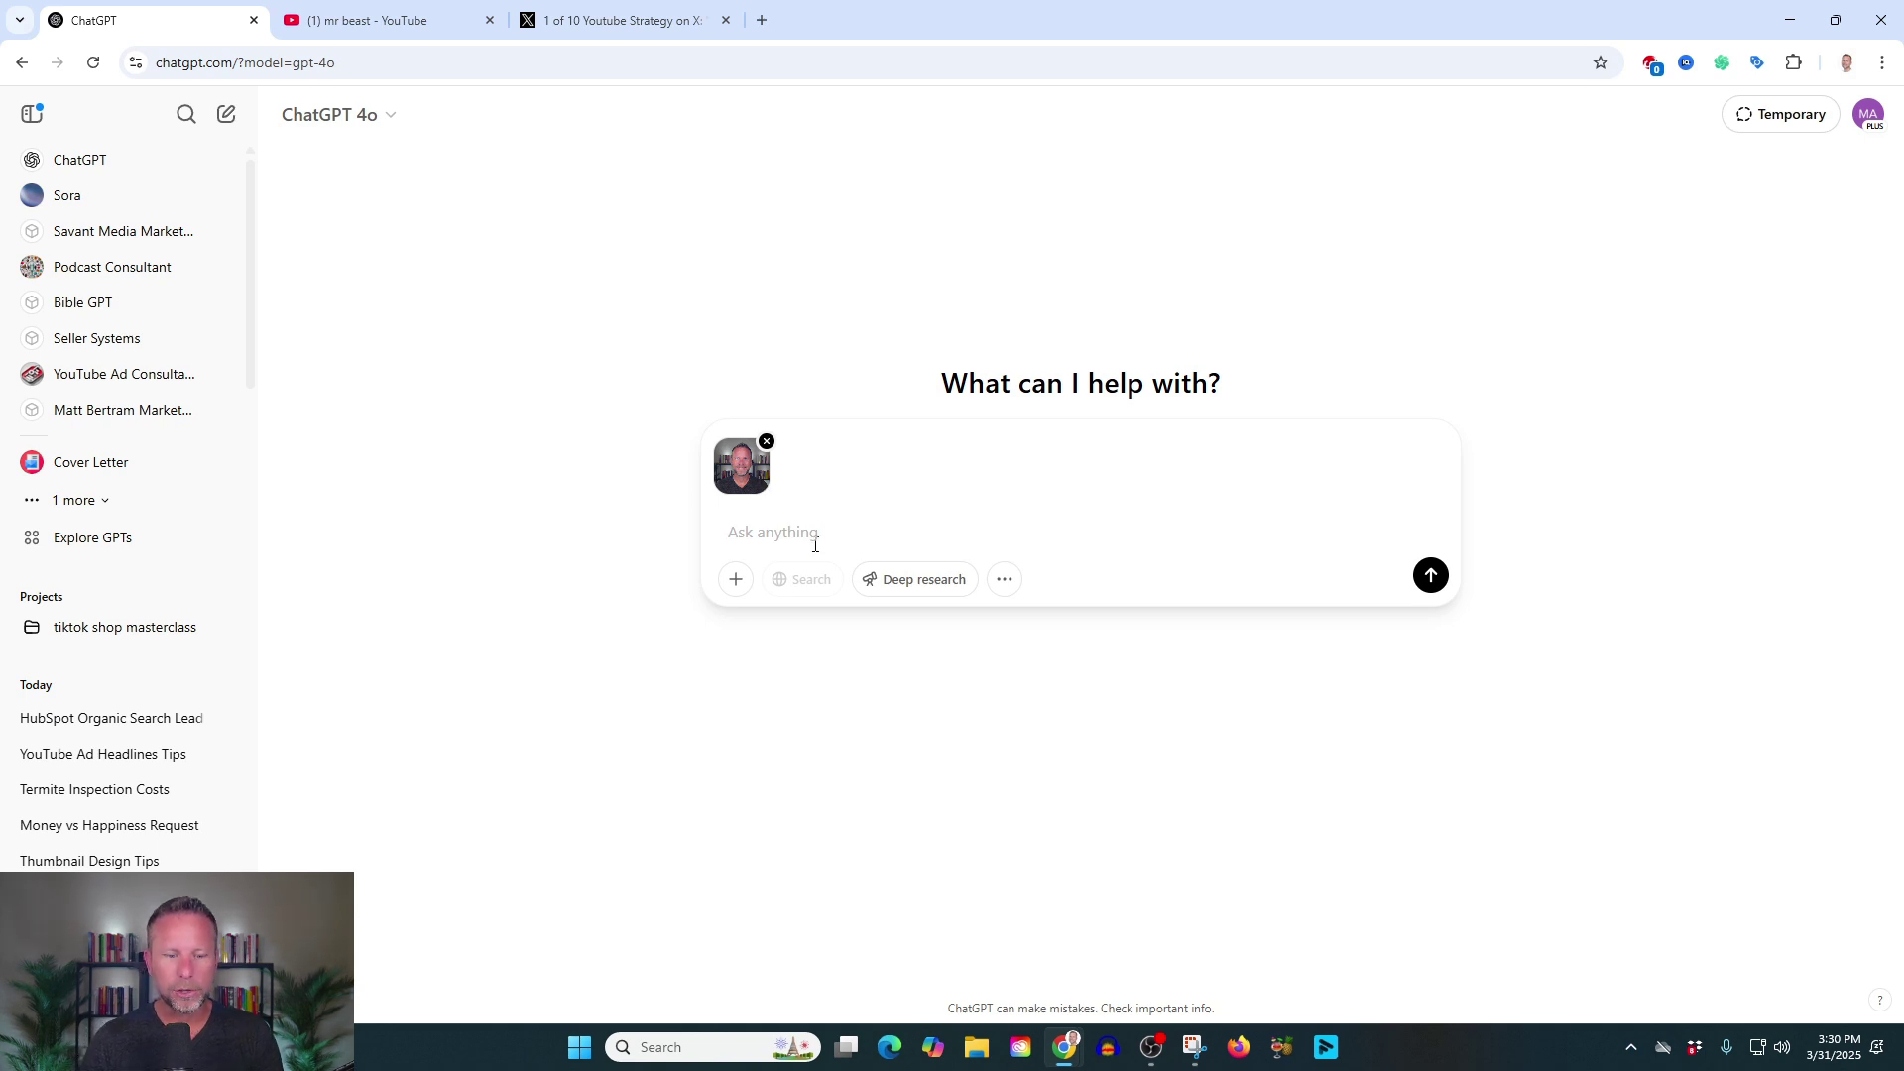
Paste the Ghibli-style YouTube marketing prompt and highlight its opening request and Ghibli-style wording.
{"action": "type", "text": "Please generate an image of me working with a client to optimize their YouTube marketing. In Ghibli style."}
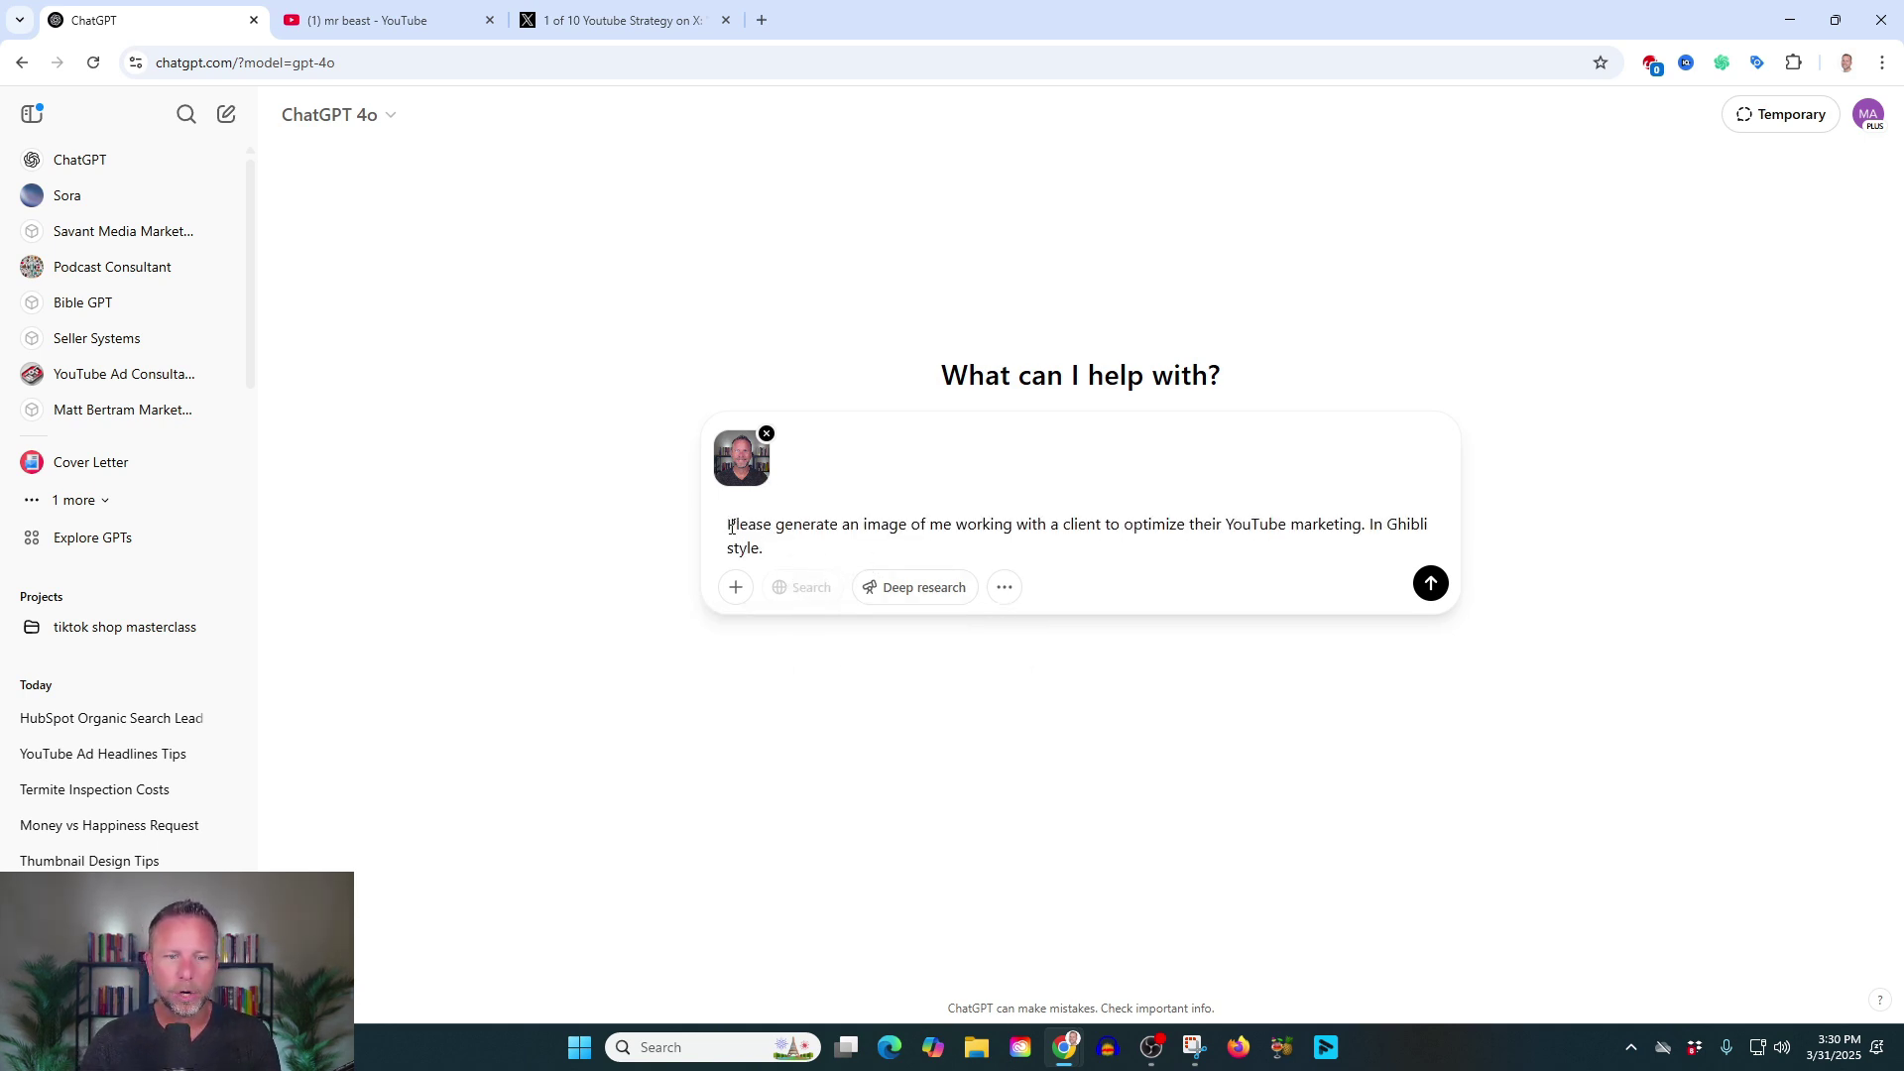
{"action": "left_click_drag", "start_coordinate": [730, 527], "coordinate": [909, 534]}
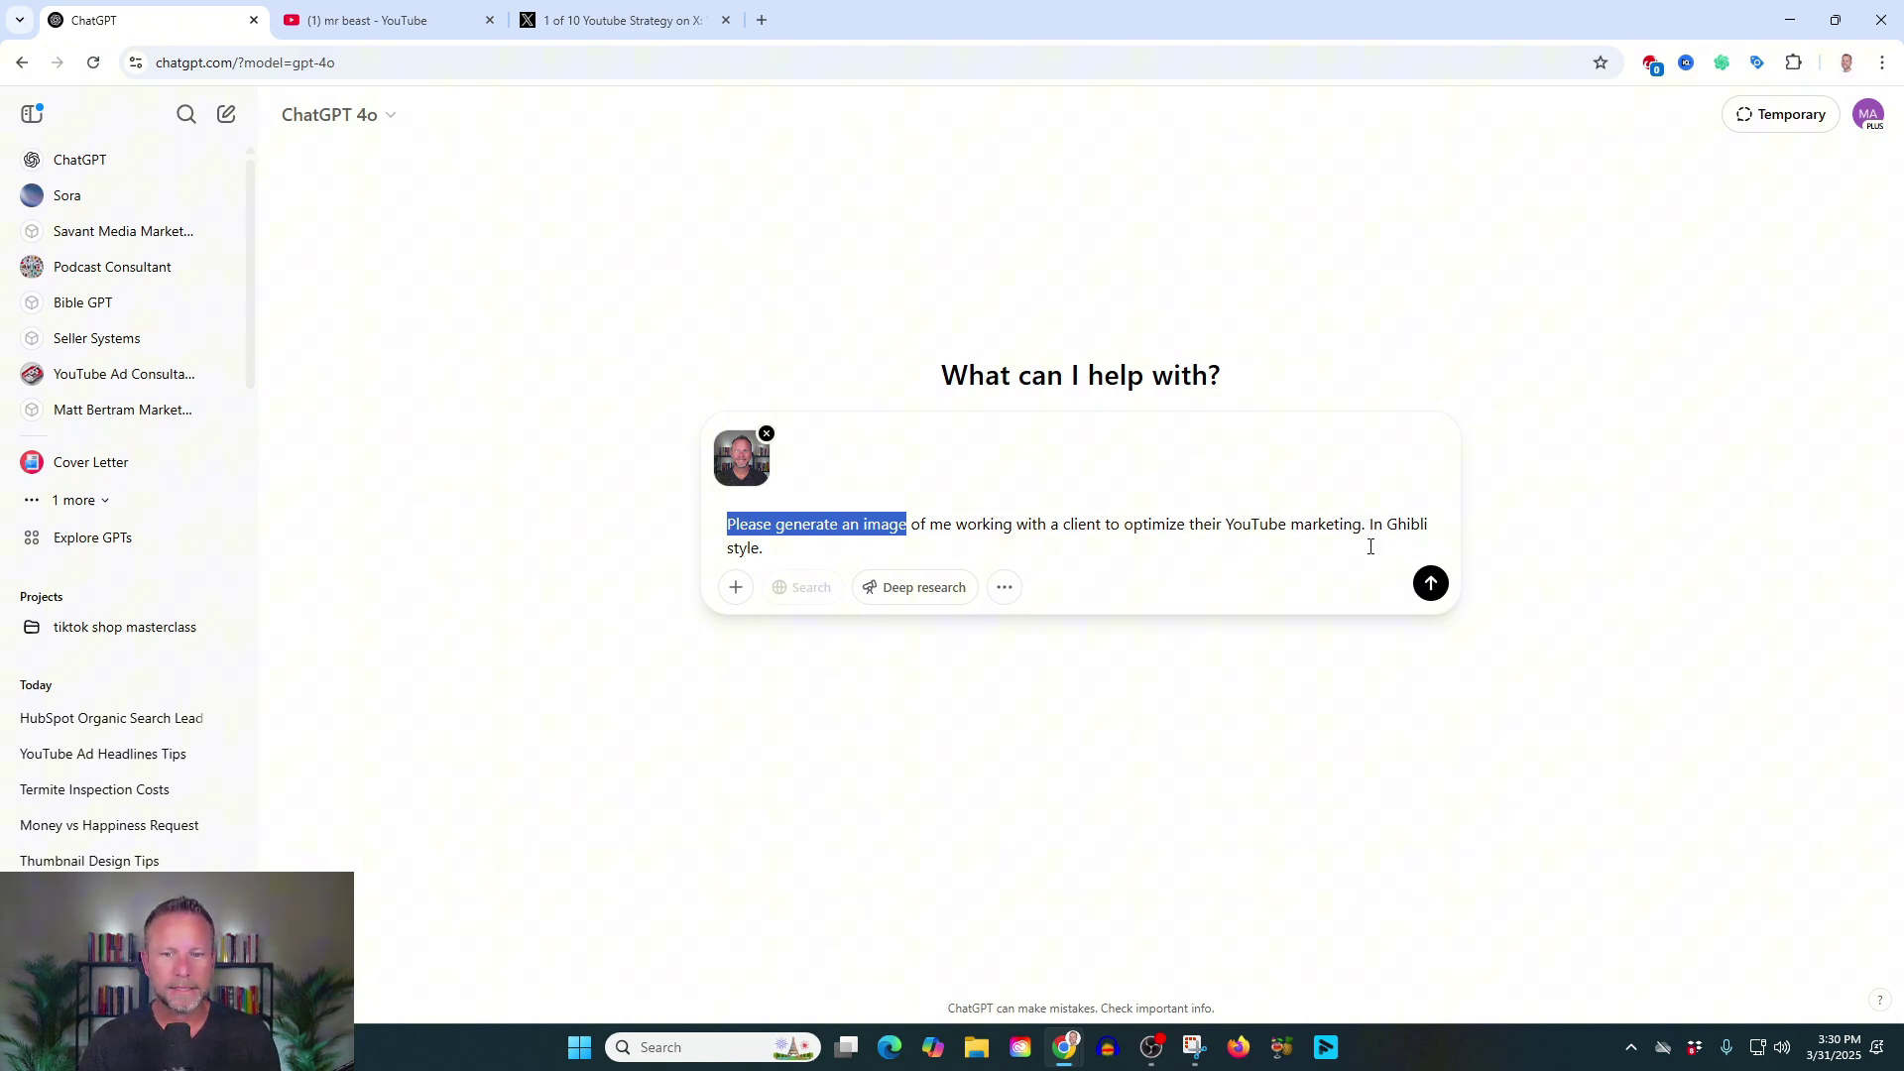
{"action": "left_click_drag", "start_coordinate": [1370, 546], "coordinate": [1372, 524]}
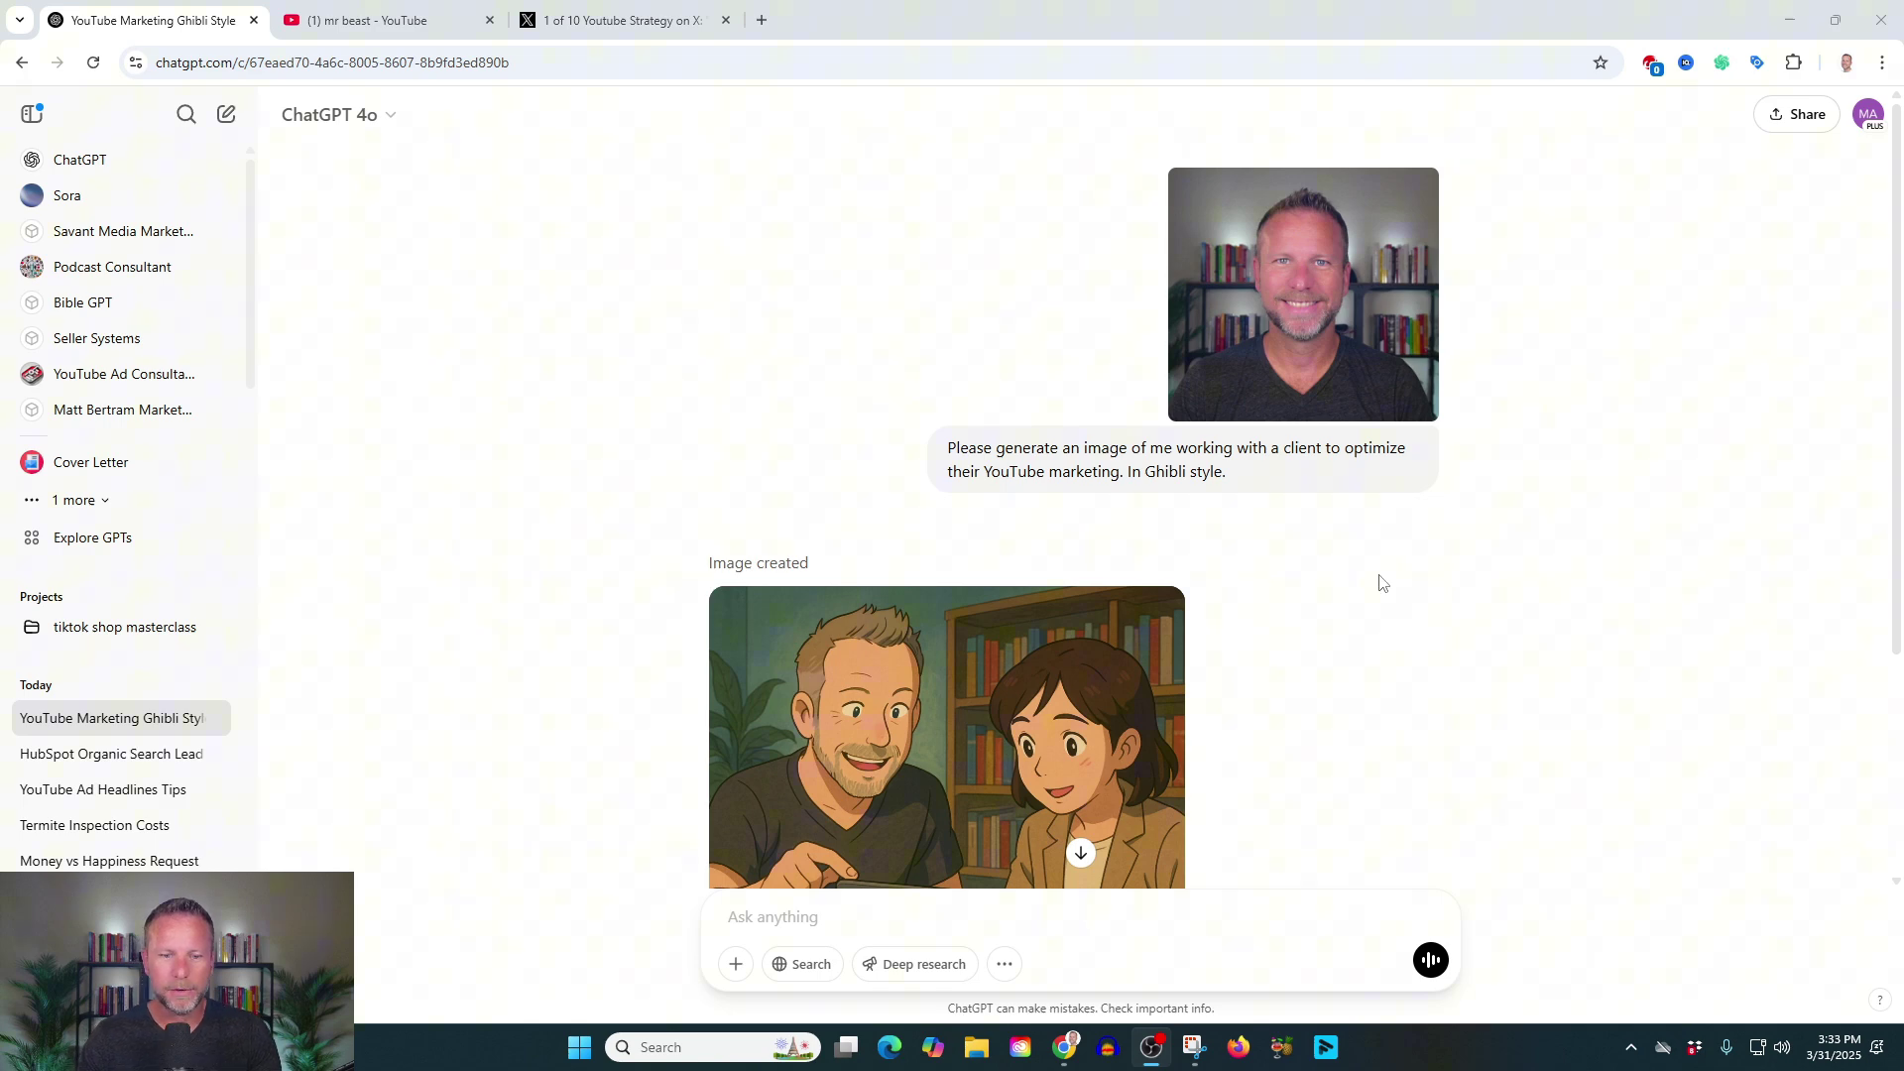
{"action": "scroll", "coordinate": [1377, 584], "scroll_direction": "down", "scroll_amount": 3}
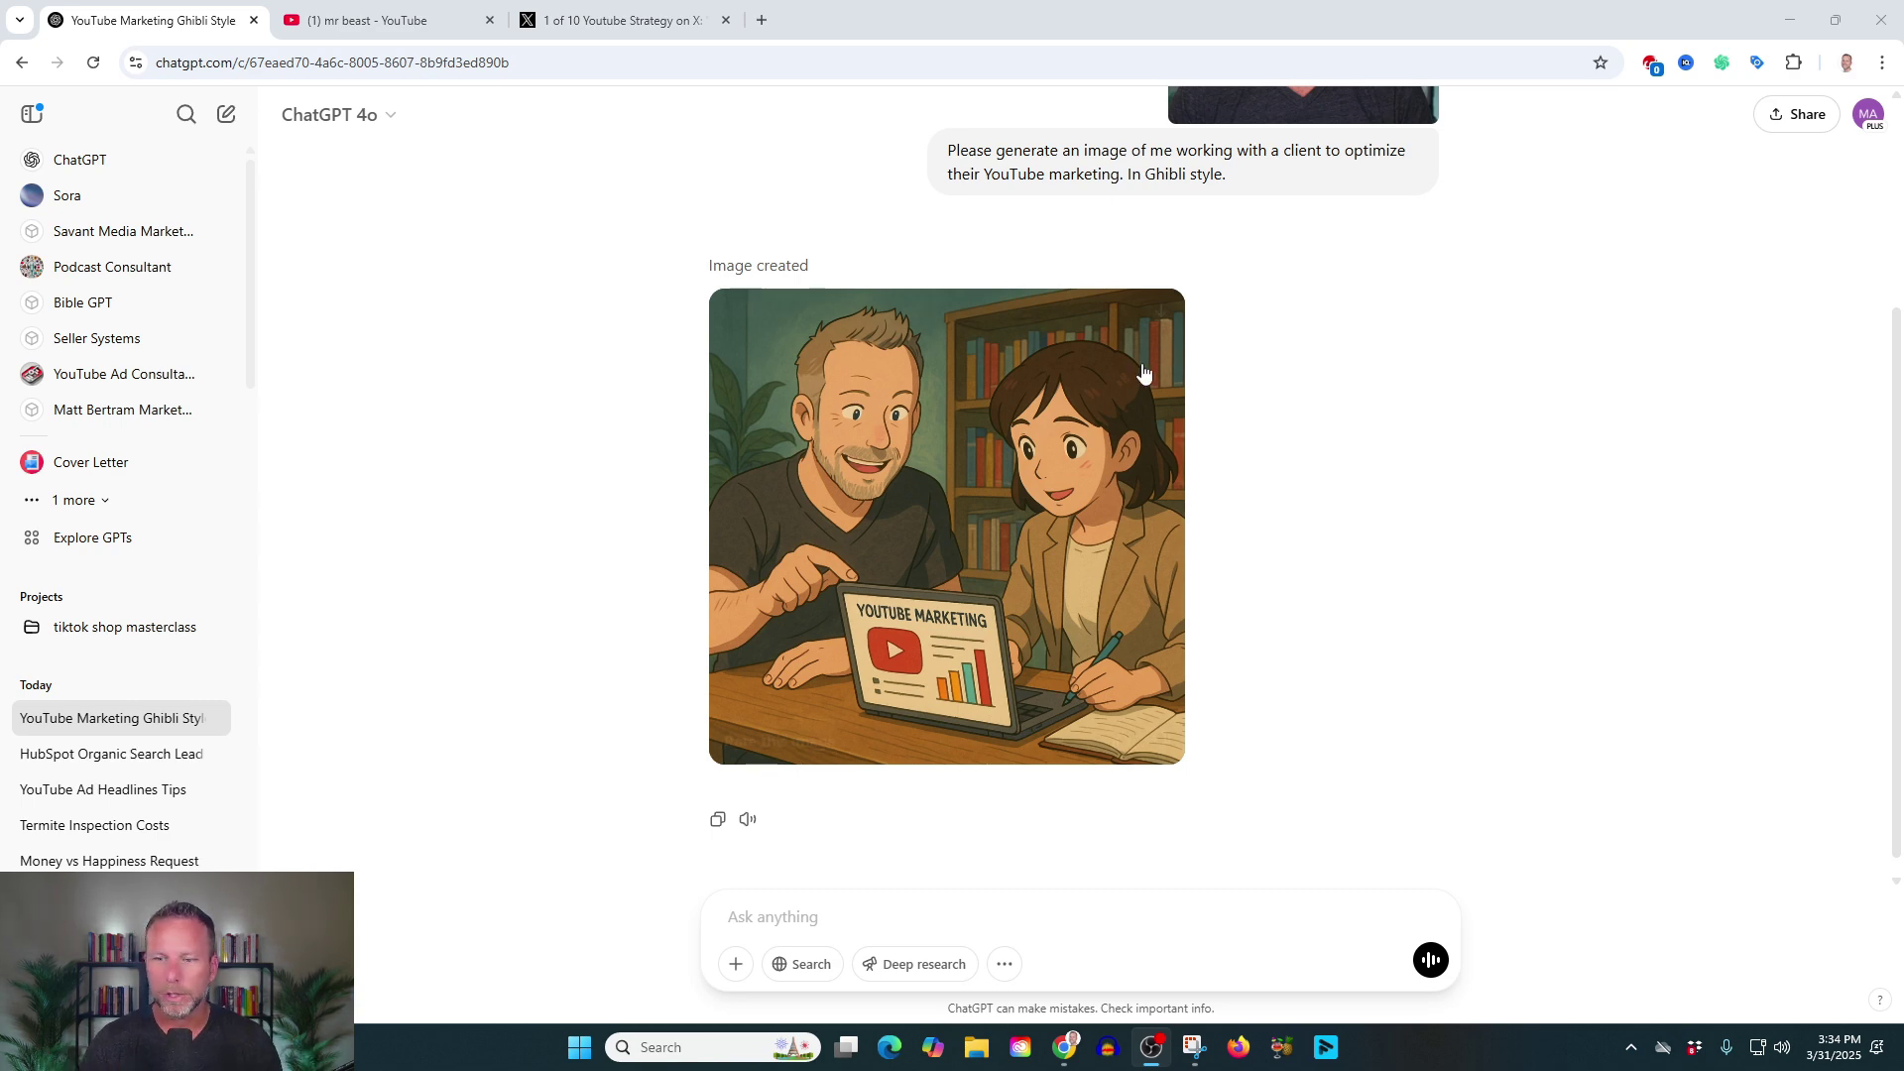
Request a new scene of me and an older male CEO in suits in a Tampa Bay high-rise office.
{"action": "left_click", "coordinate": [776, 915]}
{"action": "type", "text": "Great! let's change this up and put me with an older male ceo of a company. We're both wearing suits and in the executive suite of a high rise overlooking Tampa Bay."}
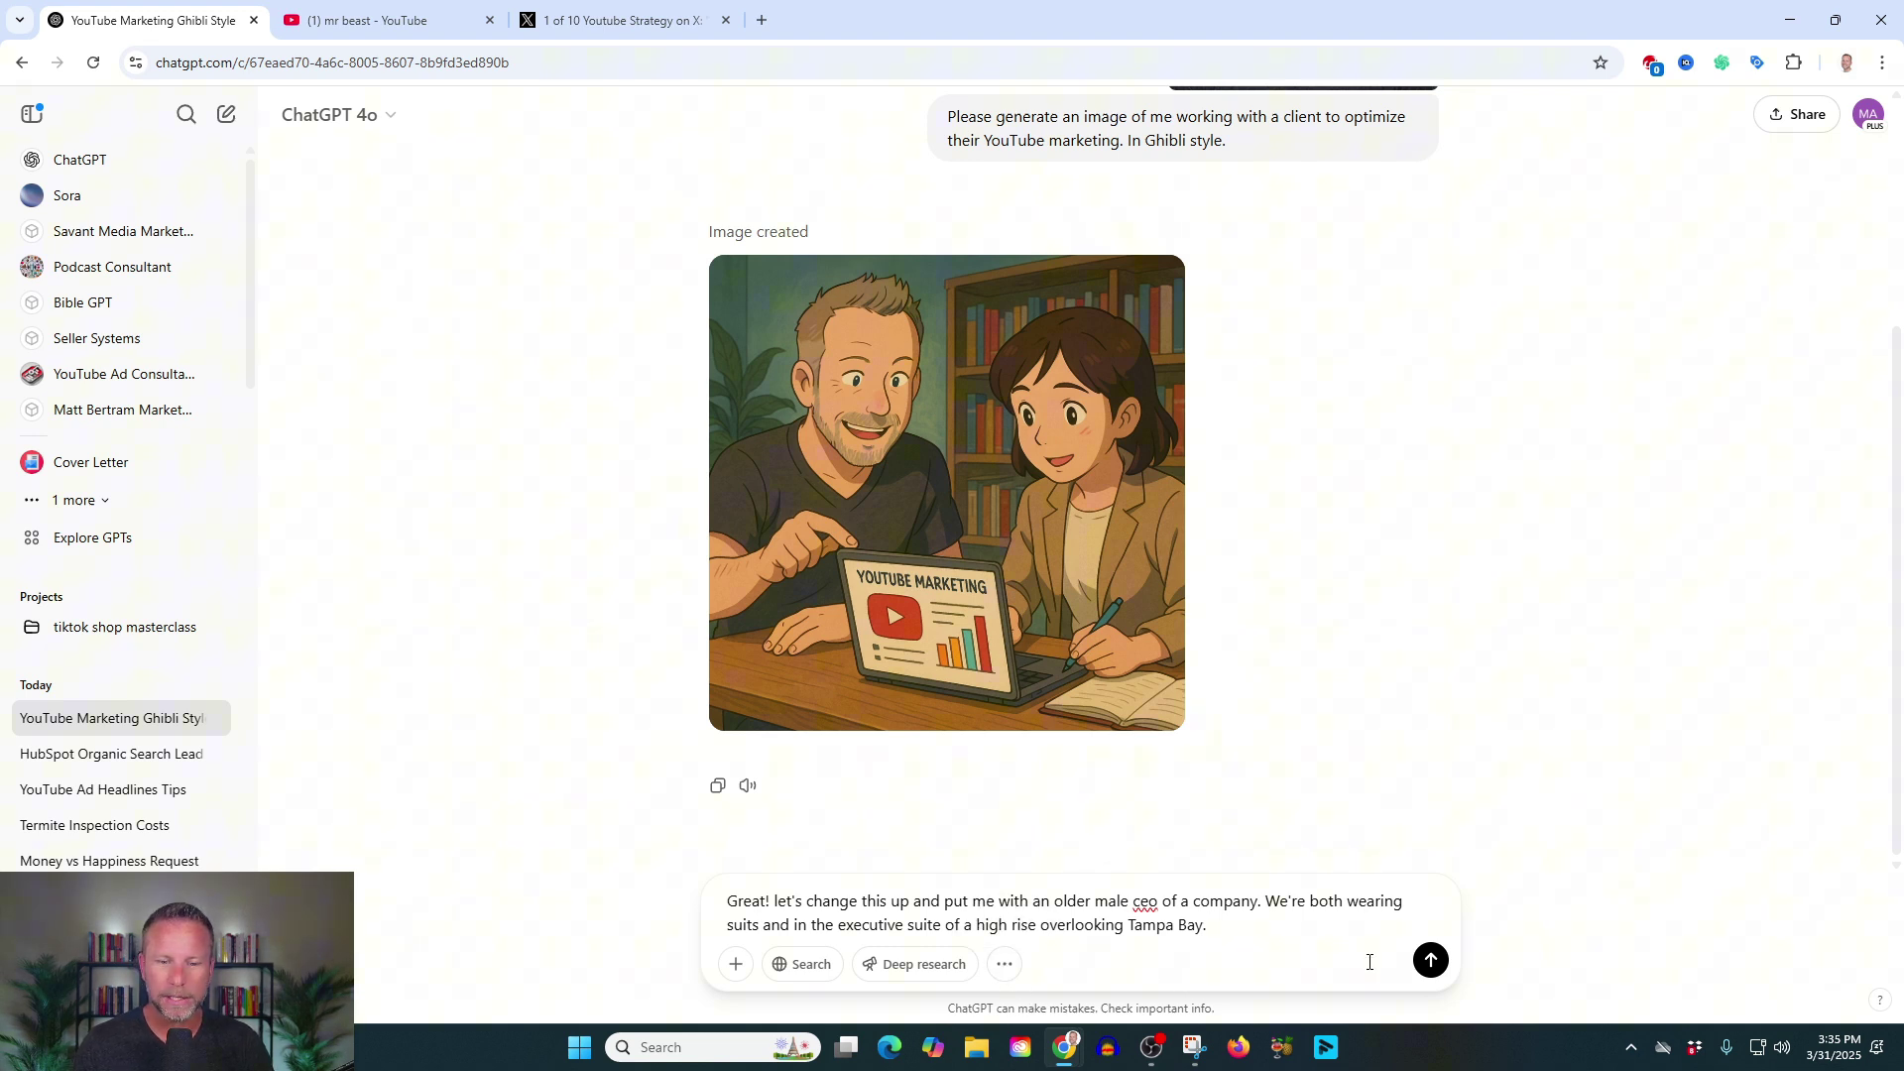
{"action": "left_click", "coordinate": [1431, 960]}
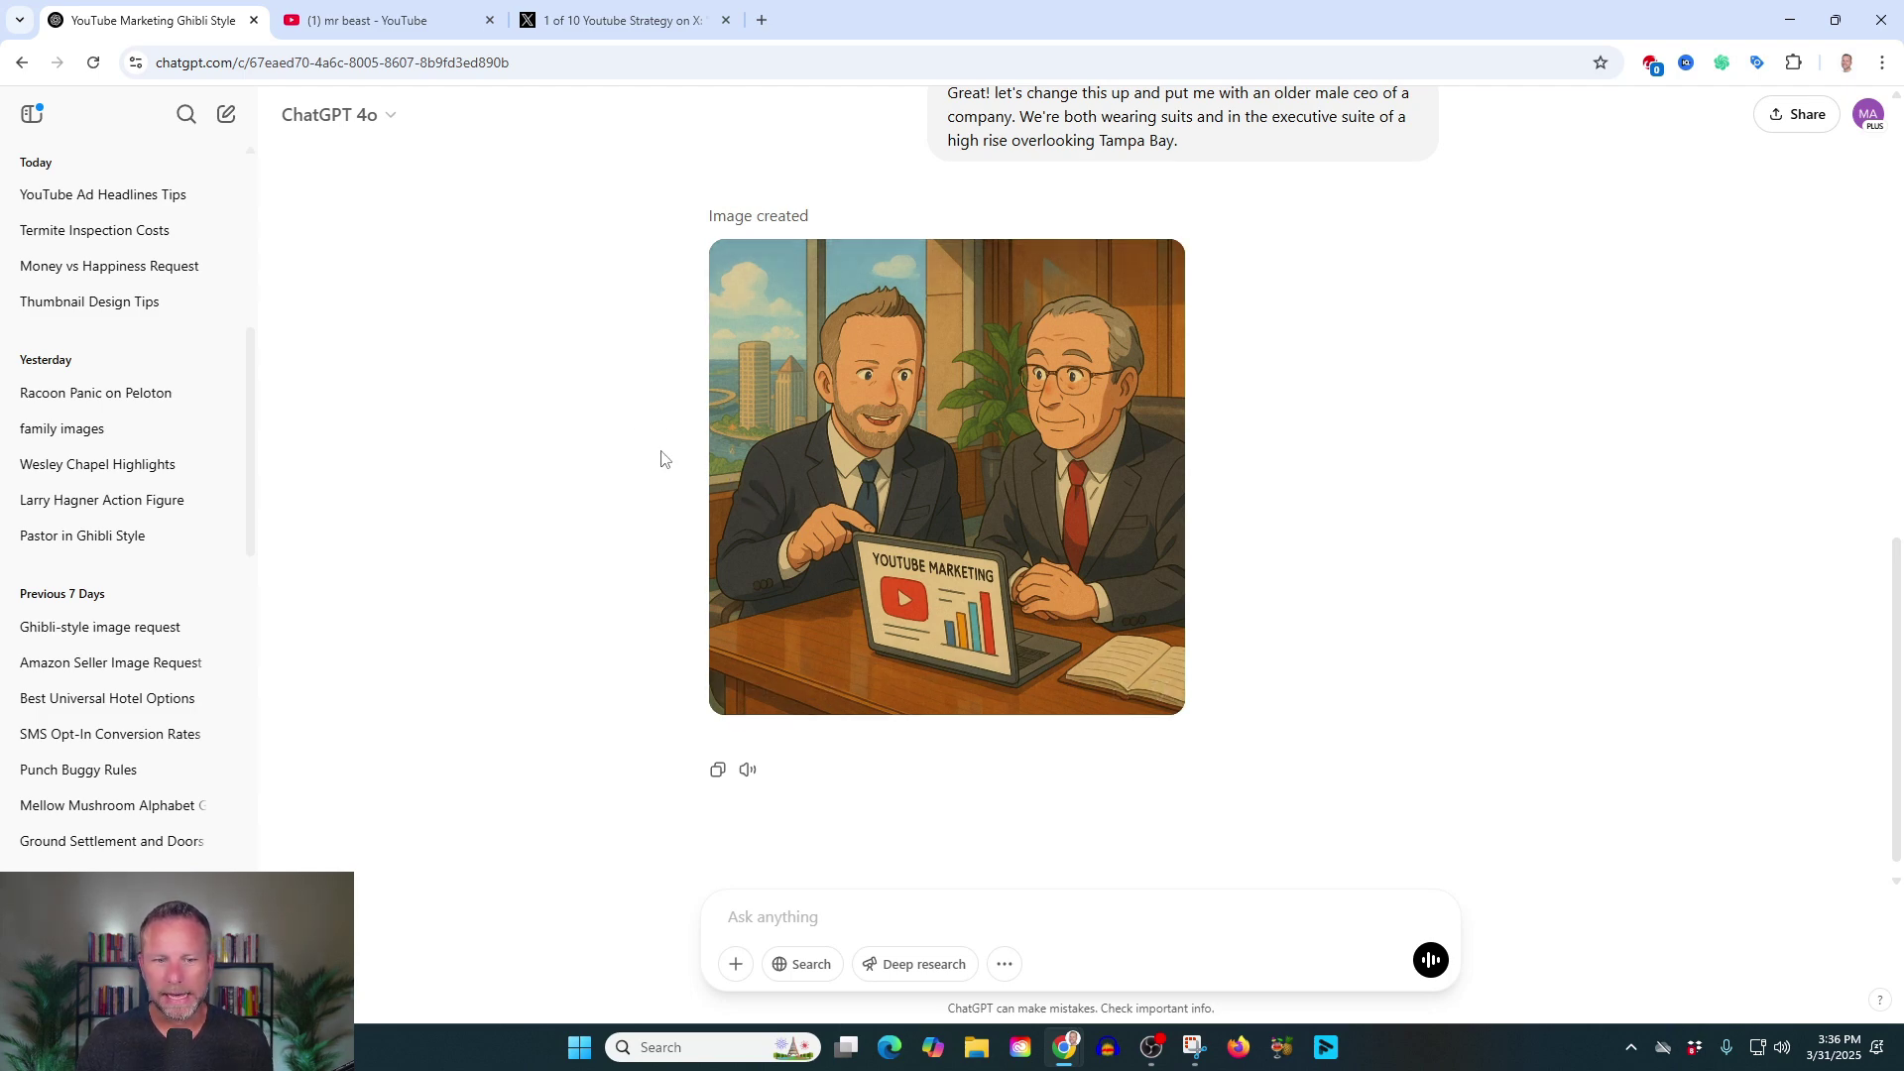
{"action": "mouse_move", "coordinate": [839, 543]}
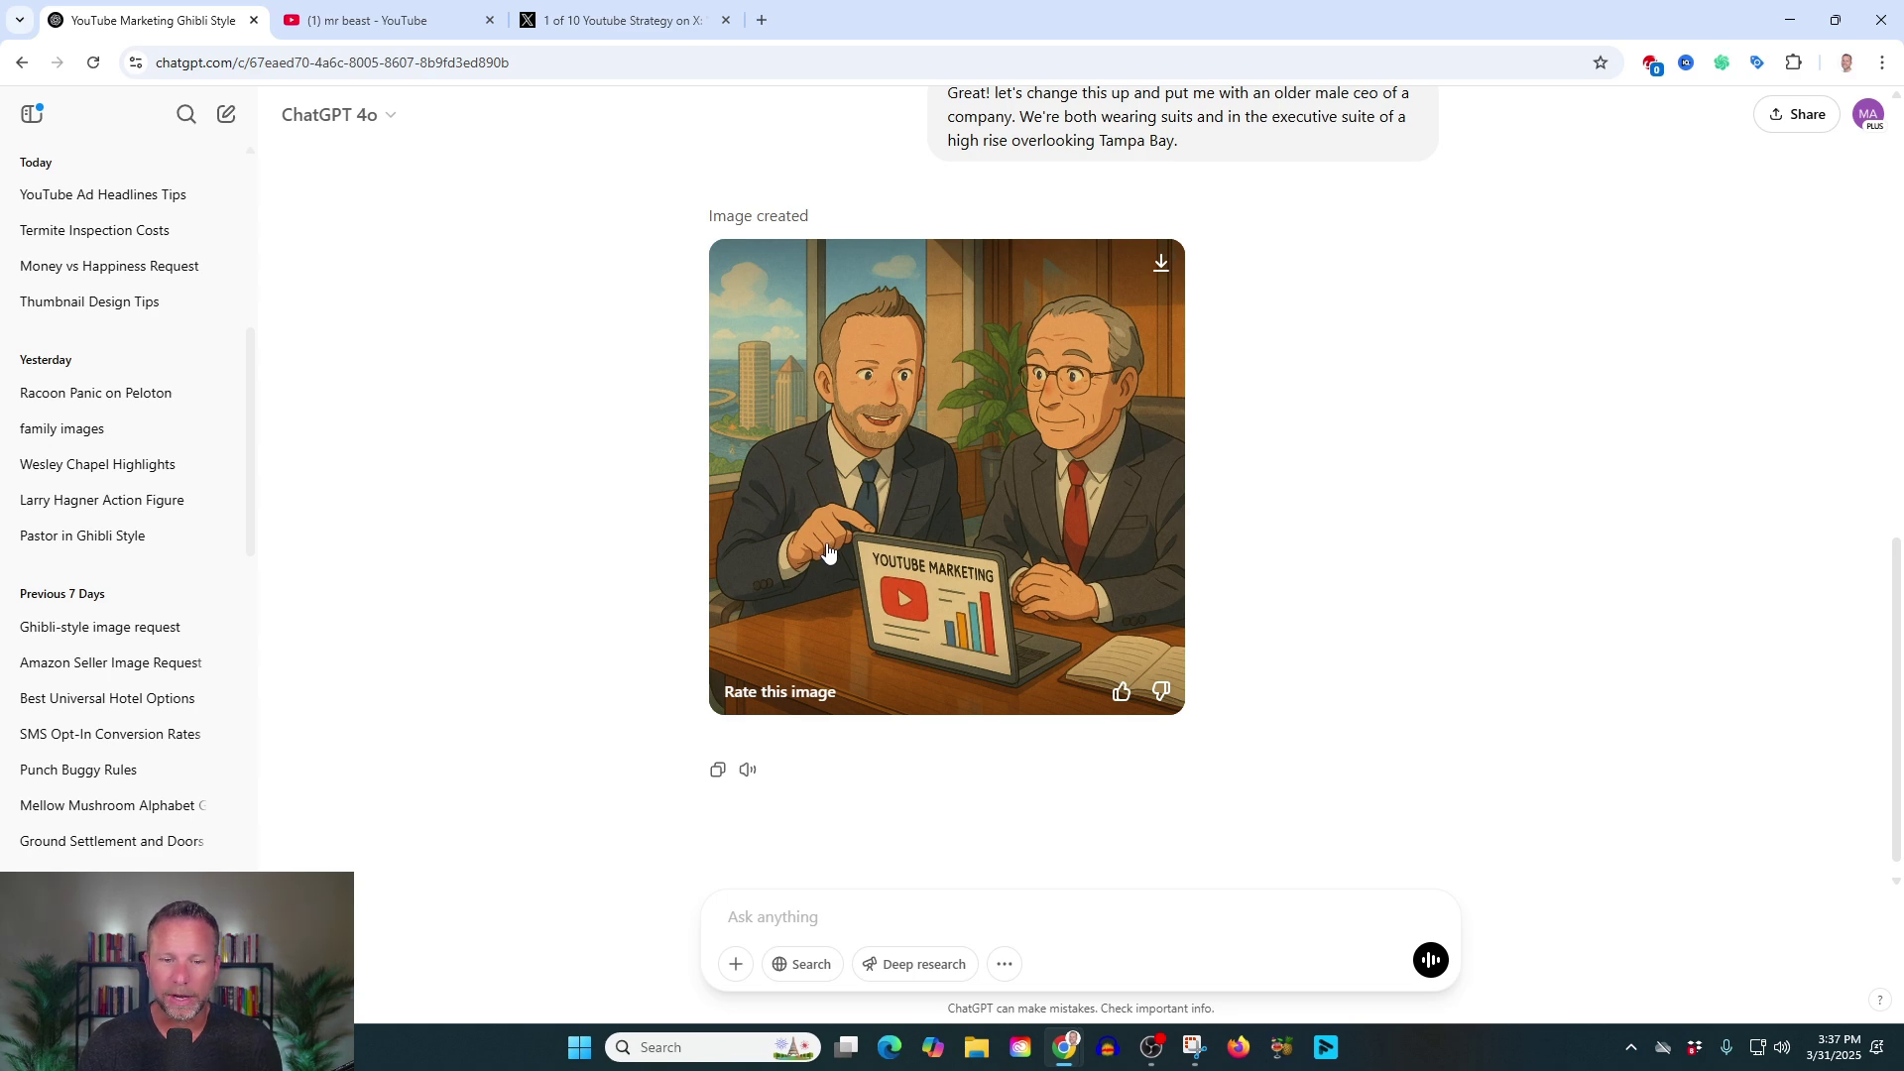
{"action": "mouse_move", "coordinate": [1140, 276]}
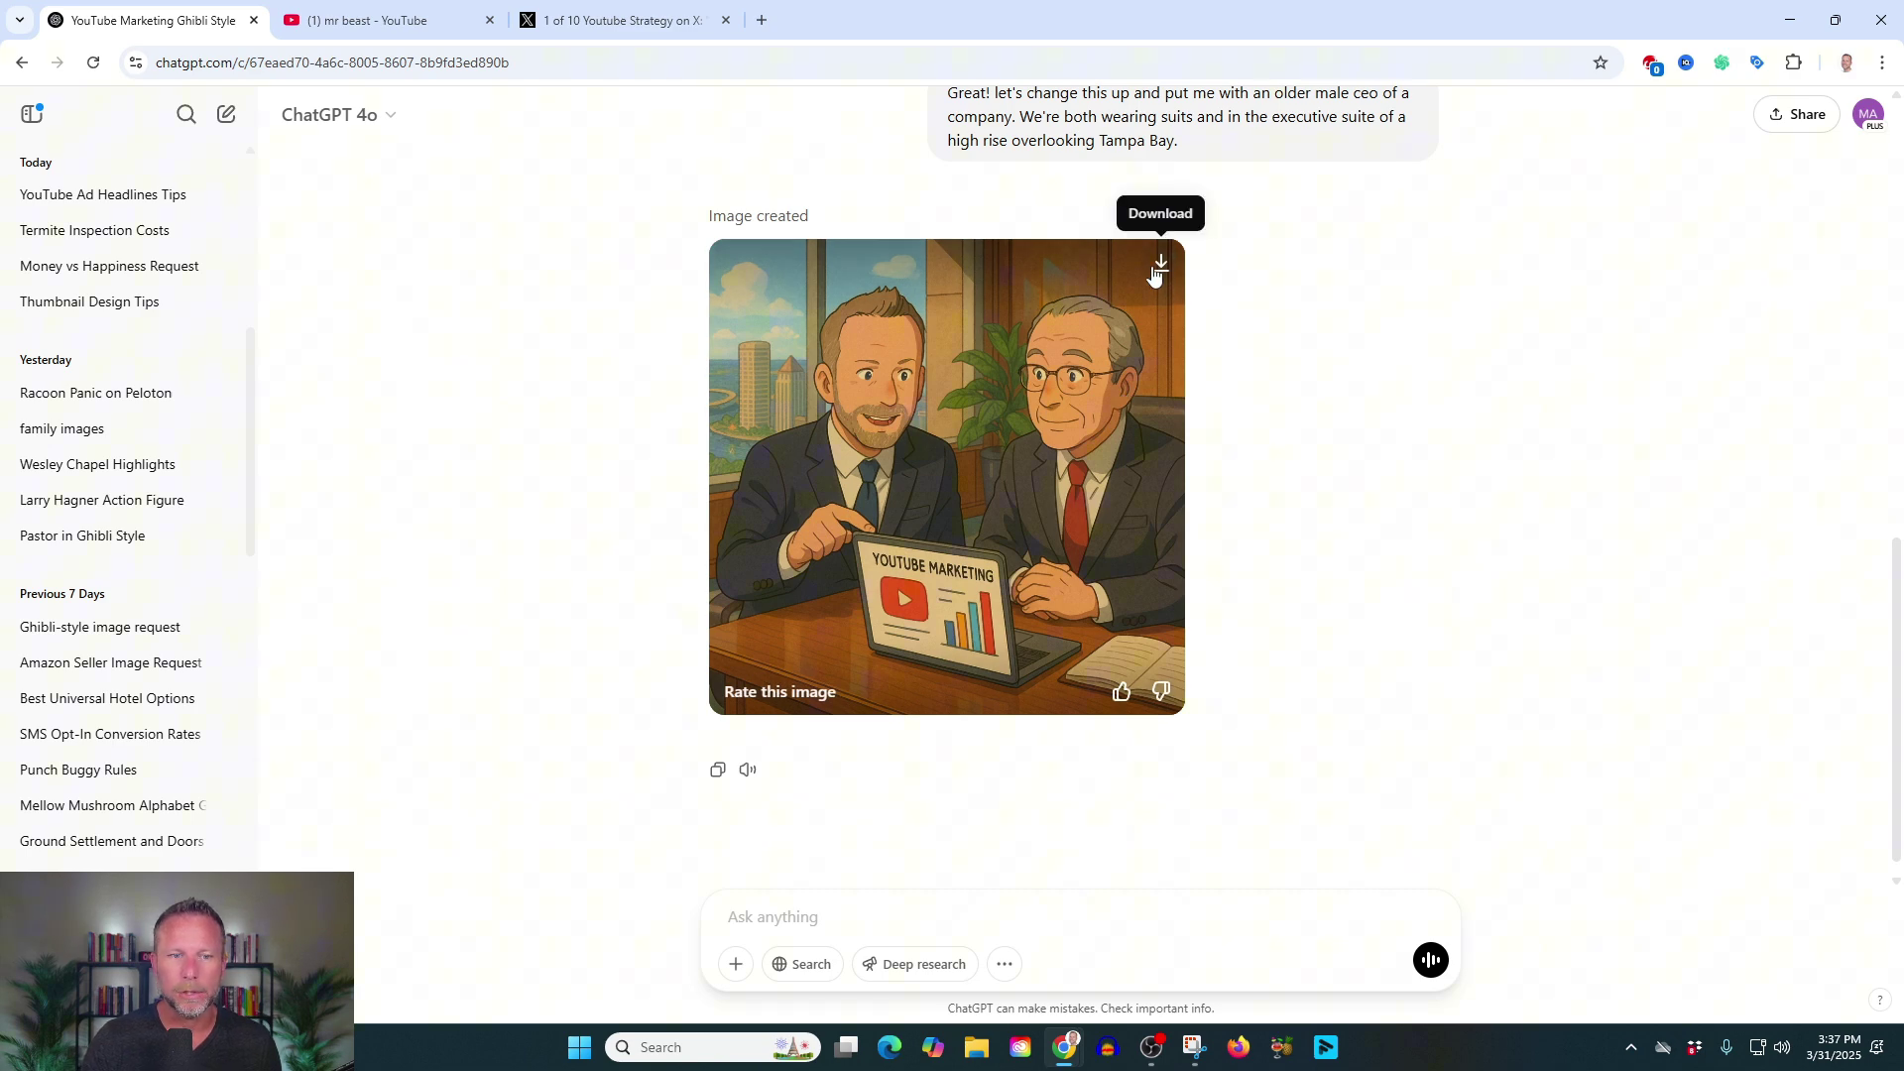
{"action": "left_click", "coordinate": [1157, 275]}
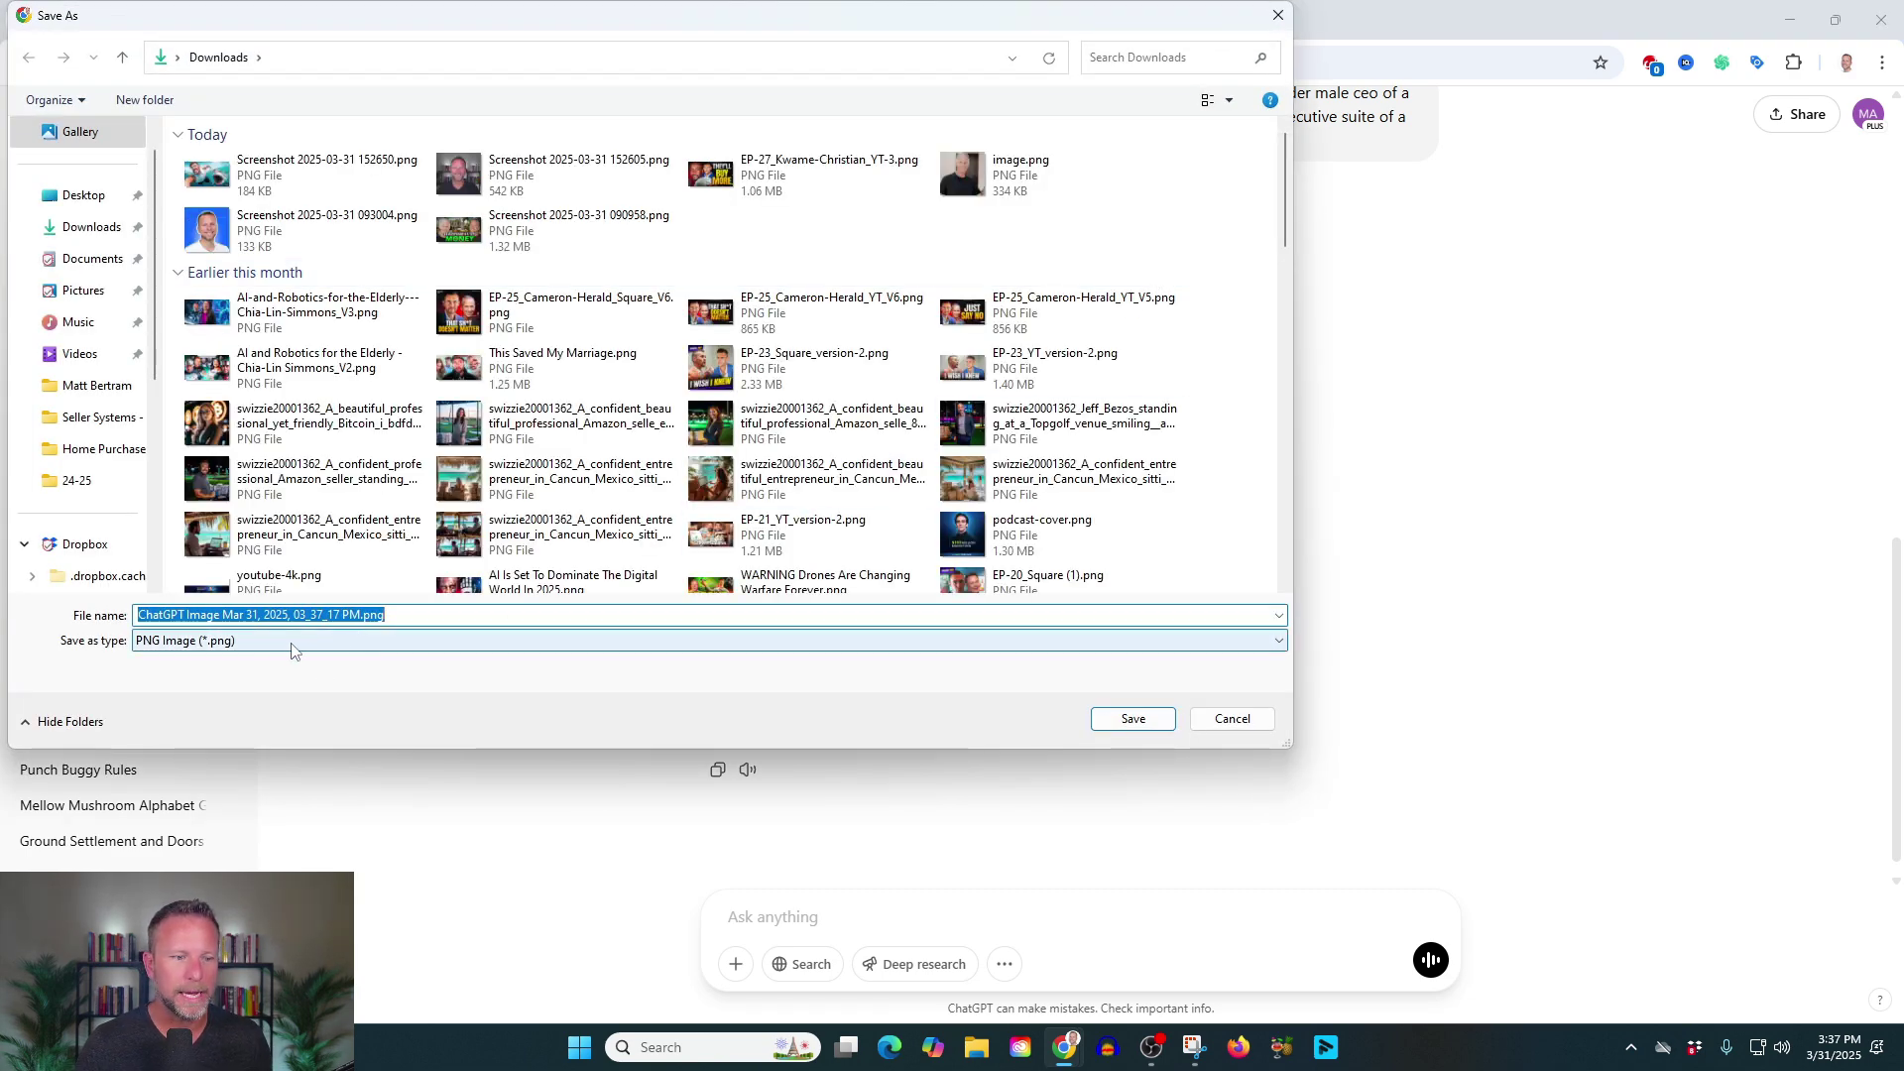
{"action": "left_click", "coordinate": [1279, 14]}
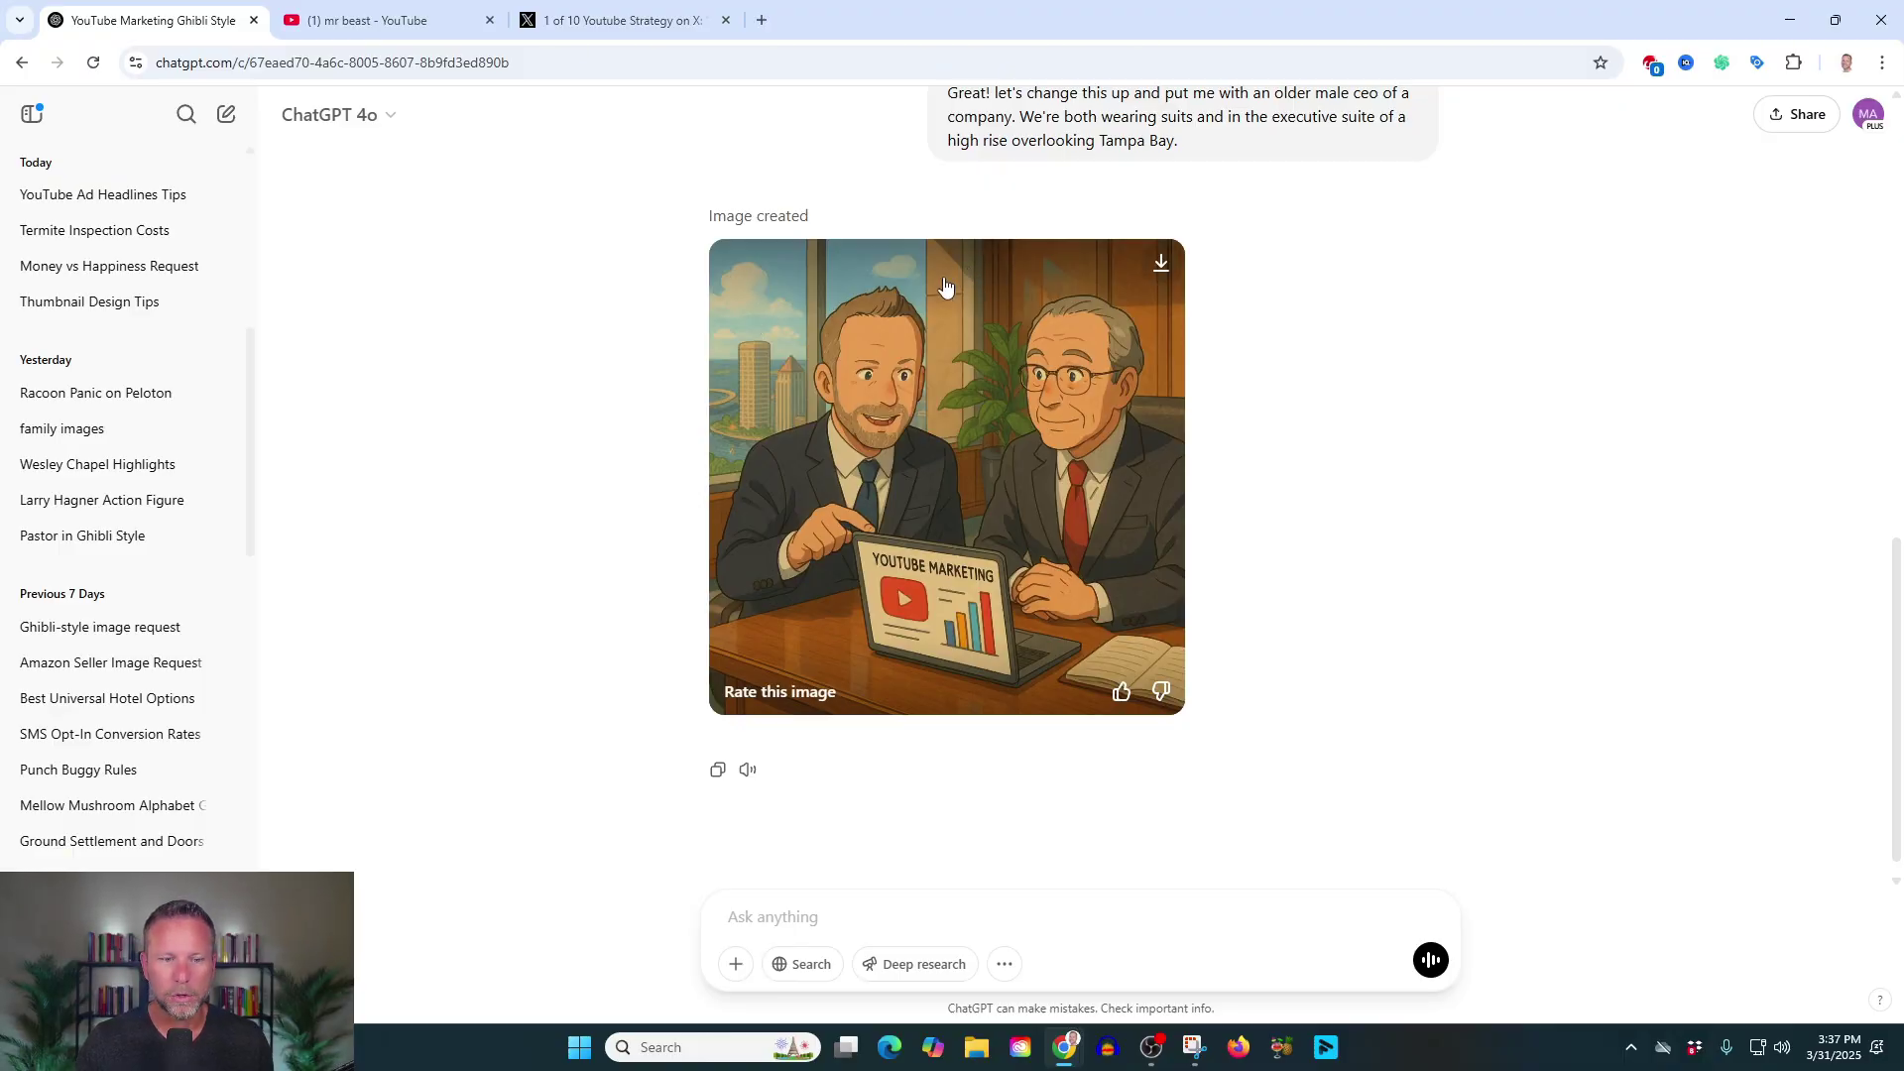
Start a follow-up asking to recreate the scene in a more realistic style.
{"action": "left_click", "coordinate": [779, 916]}
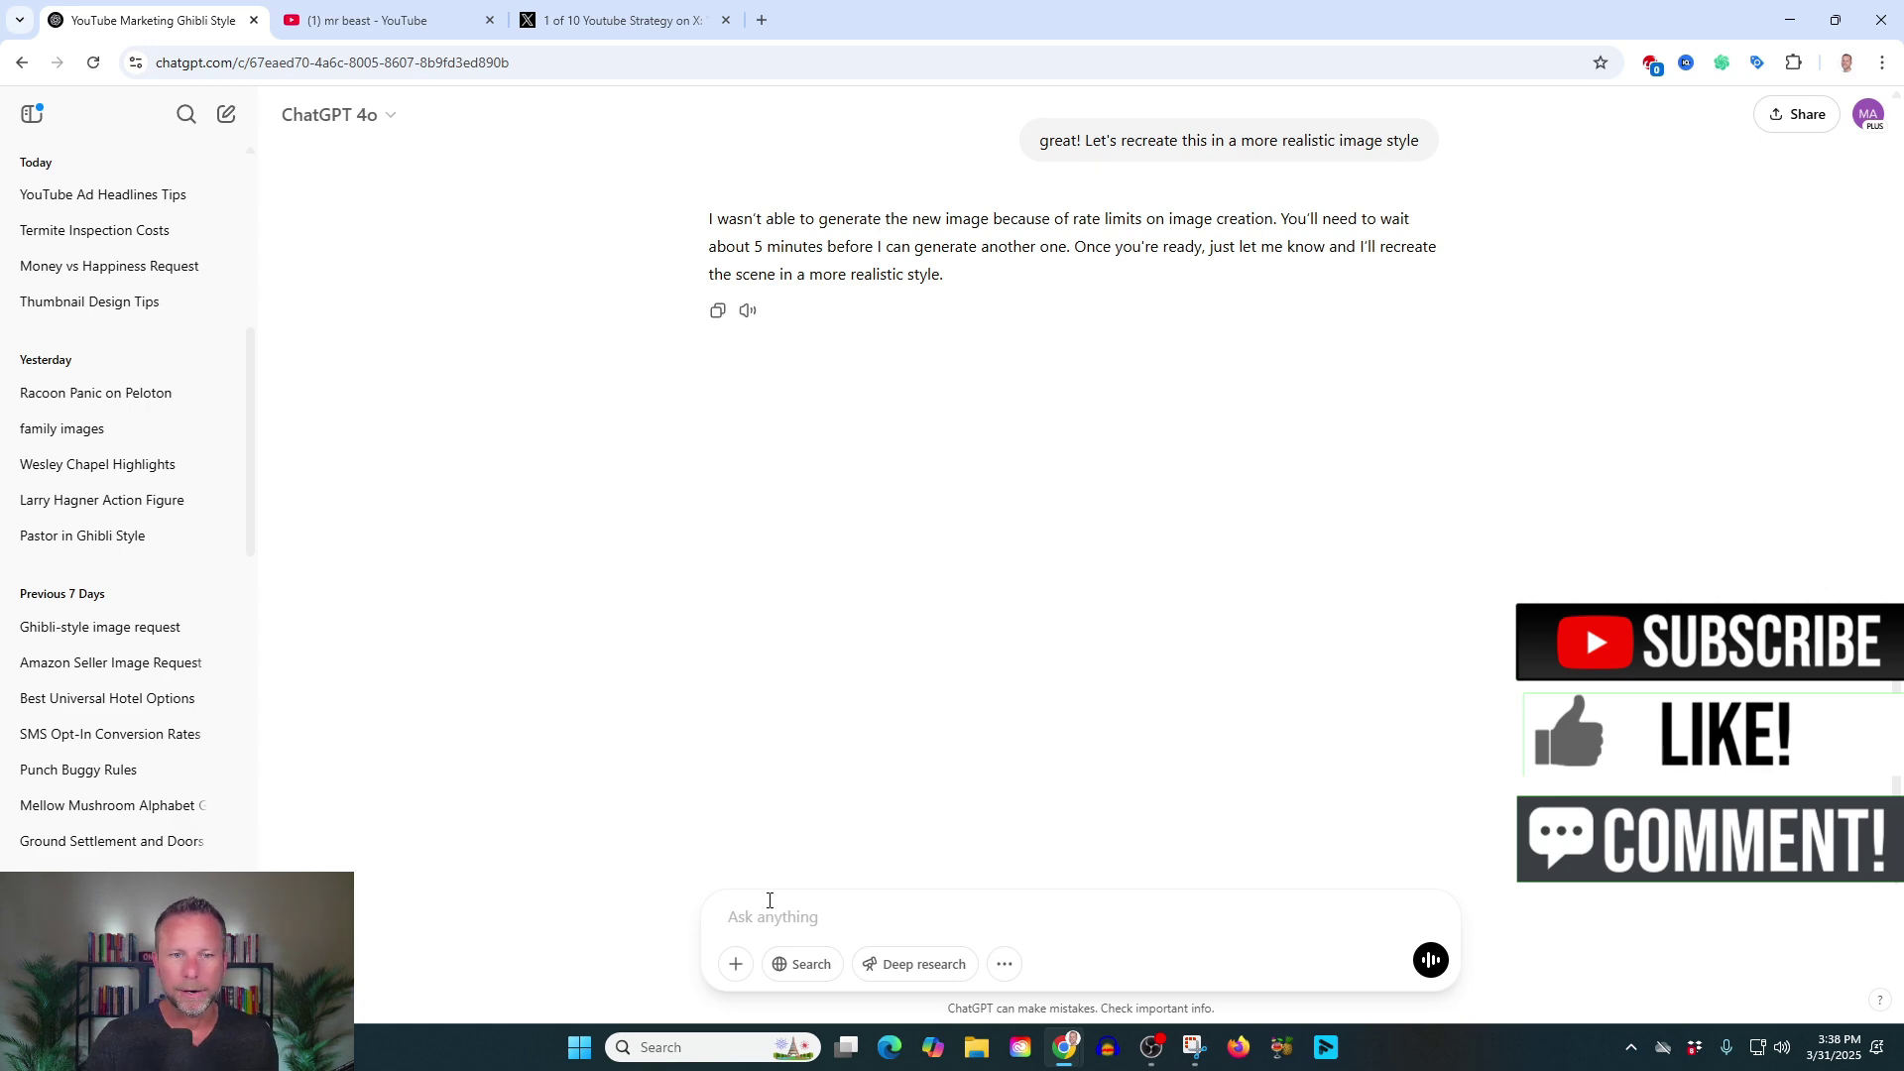
{"action": "scroll", "coordinate": [1079, 603], "scroll_direction": "up", "scroll_amount": 10}
{"action": "scroll", "coordinate": [1152, 538], "scroll_direction": "down", "scroll_amount": 10}
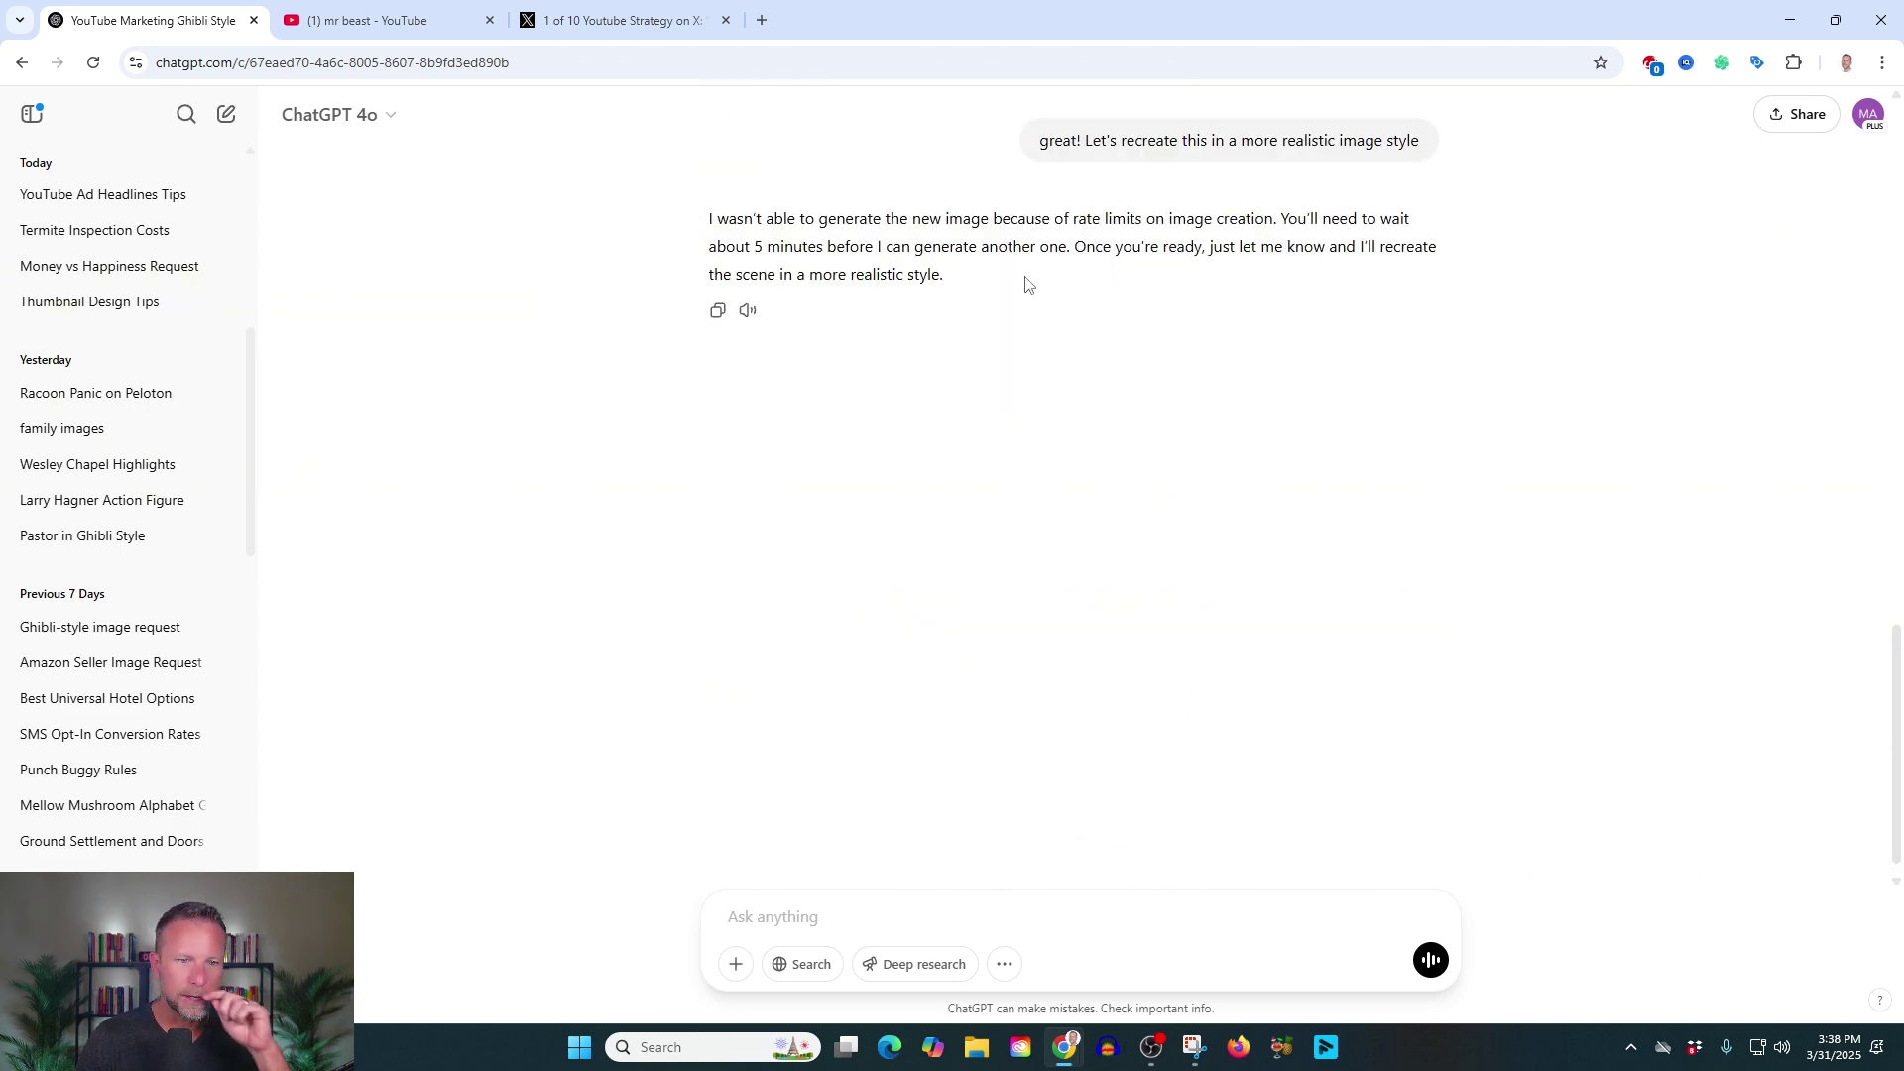
{"action": "left_click_drag", "start_coordinate": [981, 282], "coordinate": [708, 231]}
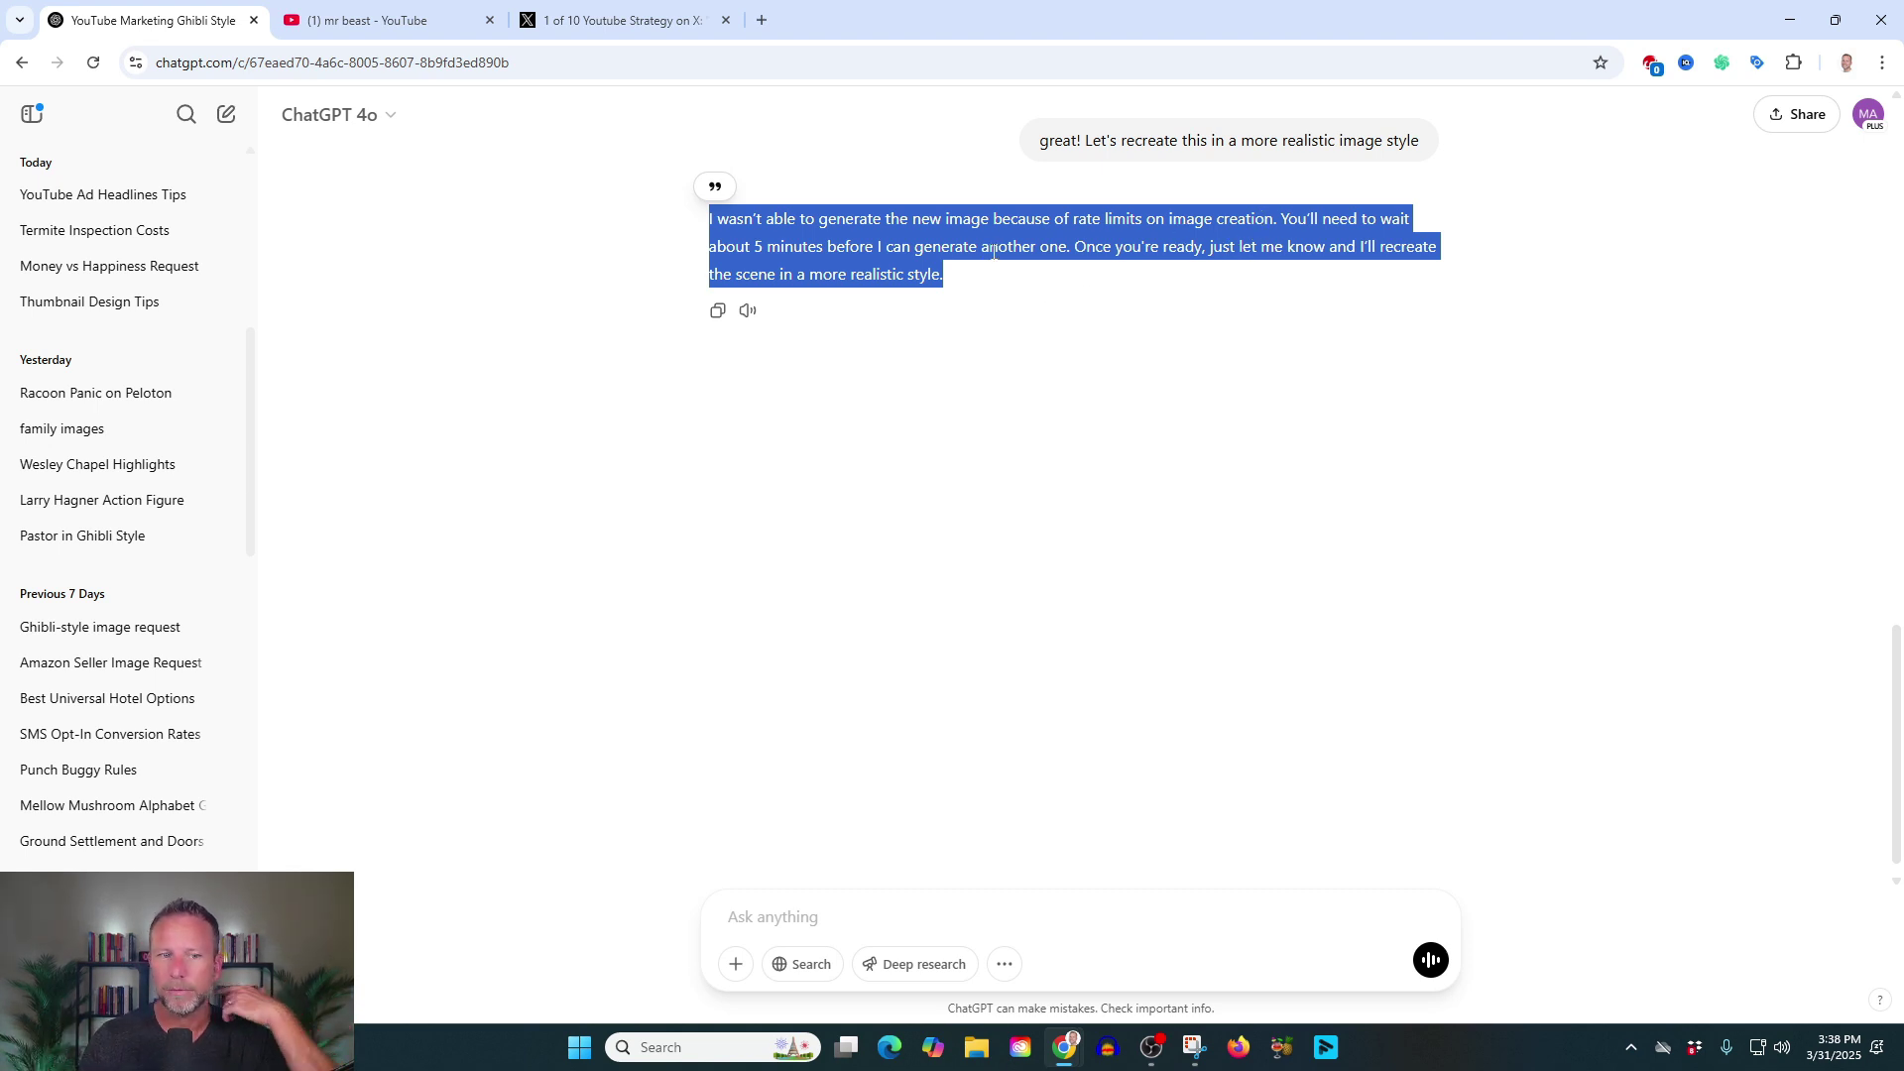
{"action": "left_click", "coordinate": [952, 278]}
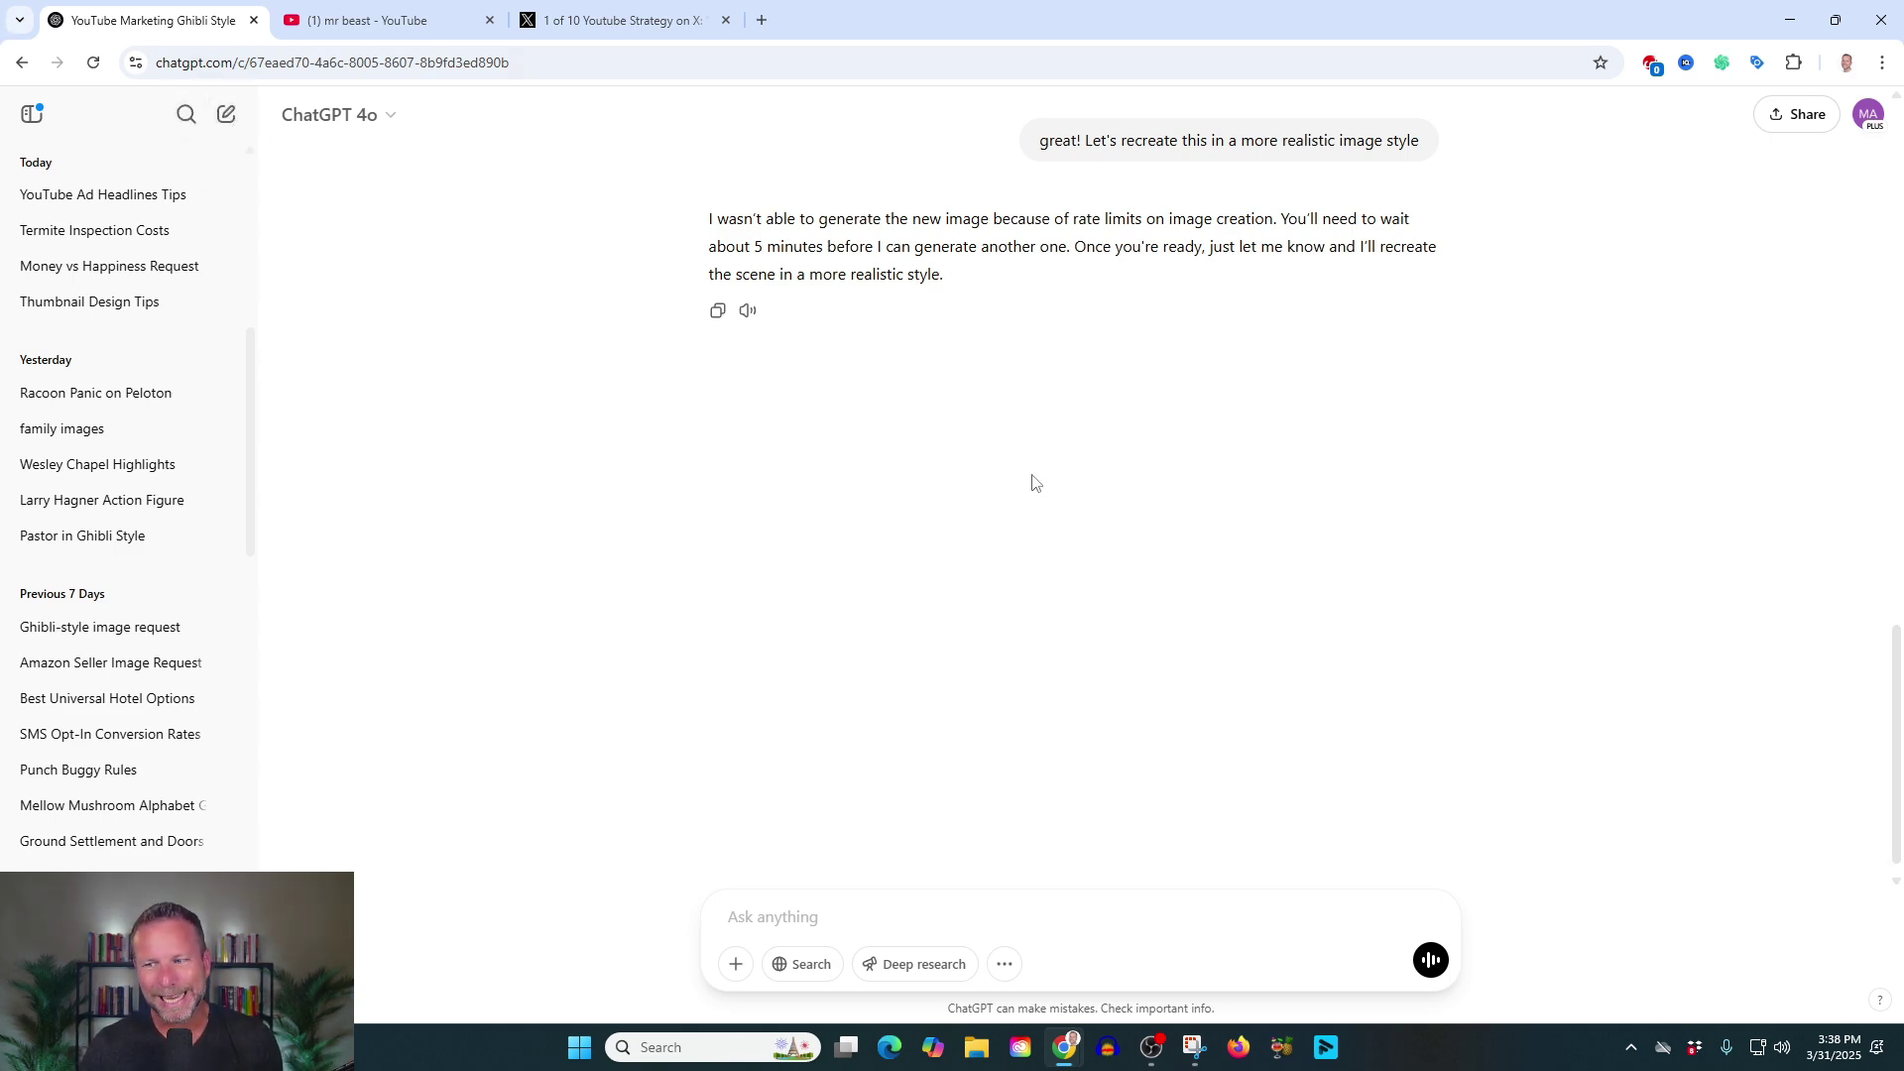
{"action": "scroll", "coordinate": [1042, 476], "scroll_direction": "up", "scroll_amount": 10}
{"action": "scroll", "coordinate": [1013, 221], "scroll_direction": "down", "scroll_amount": 10}
{"action": "scroll", "coordinate": [1016, 464], "scroll_direction": "up", "scroll_amount": 6}
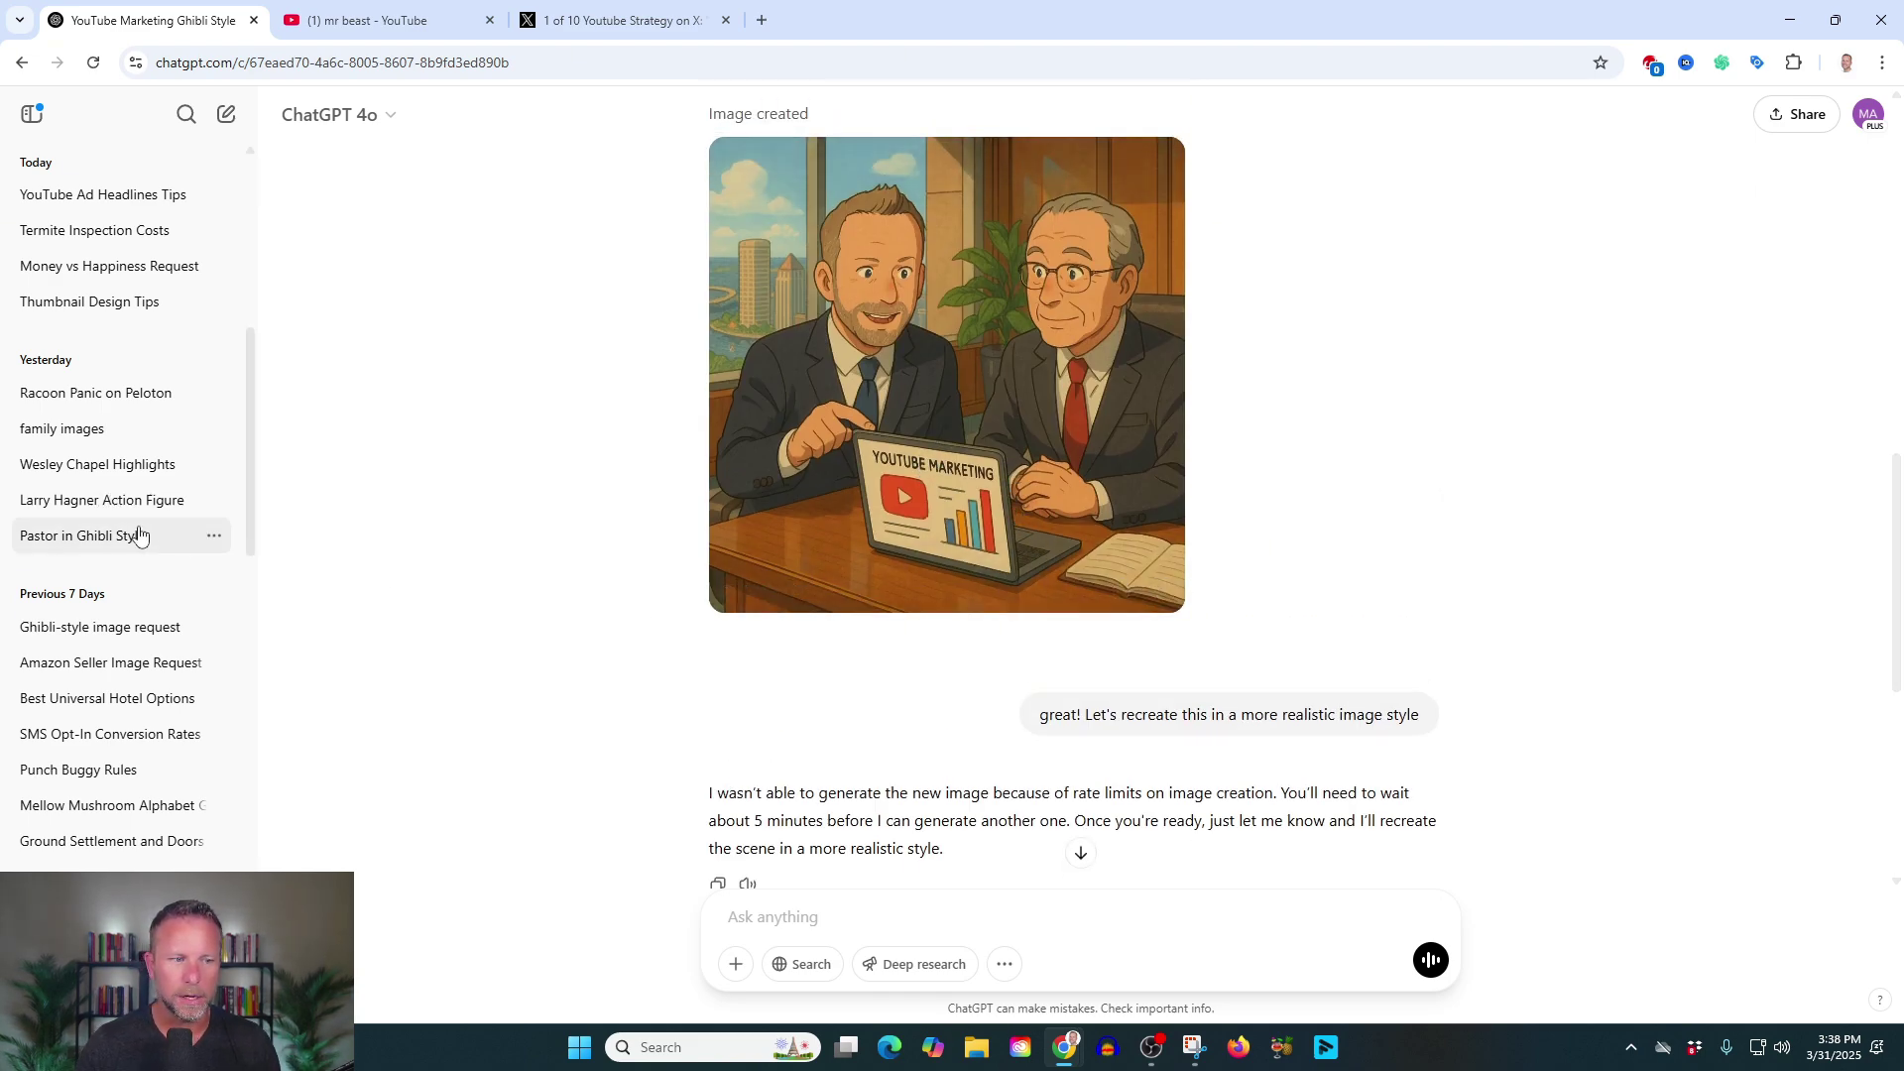
Open the action-figure chat and scroll through its boxed 'Leader of Men' figure images.
{"action": "left_click", "coordinate": [121, 502]}
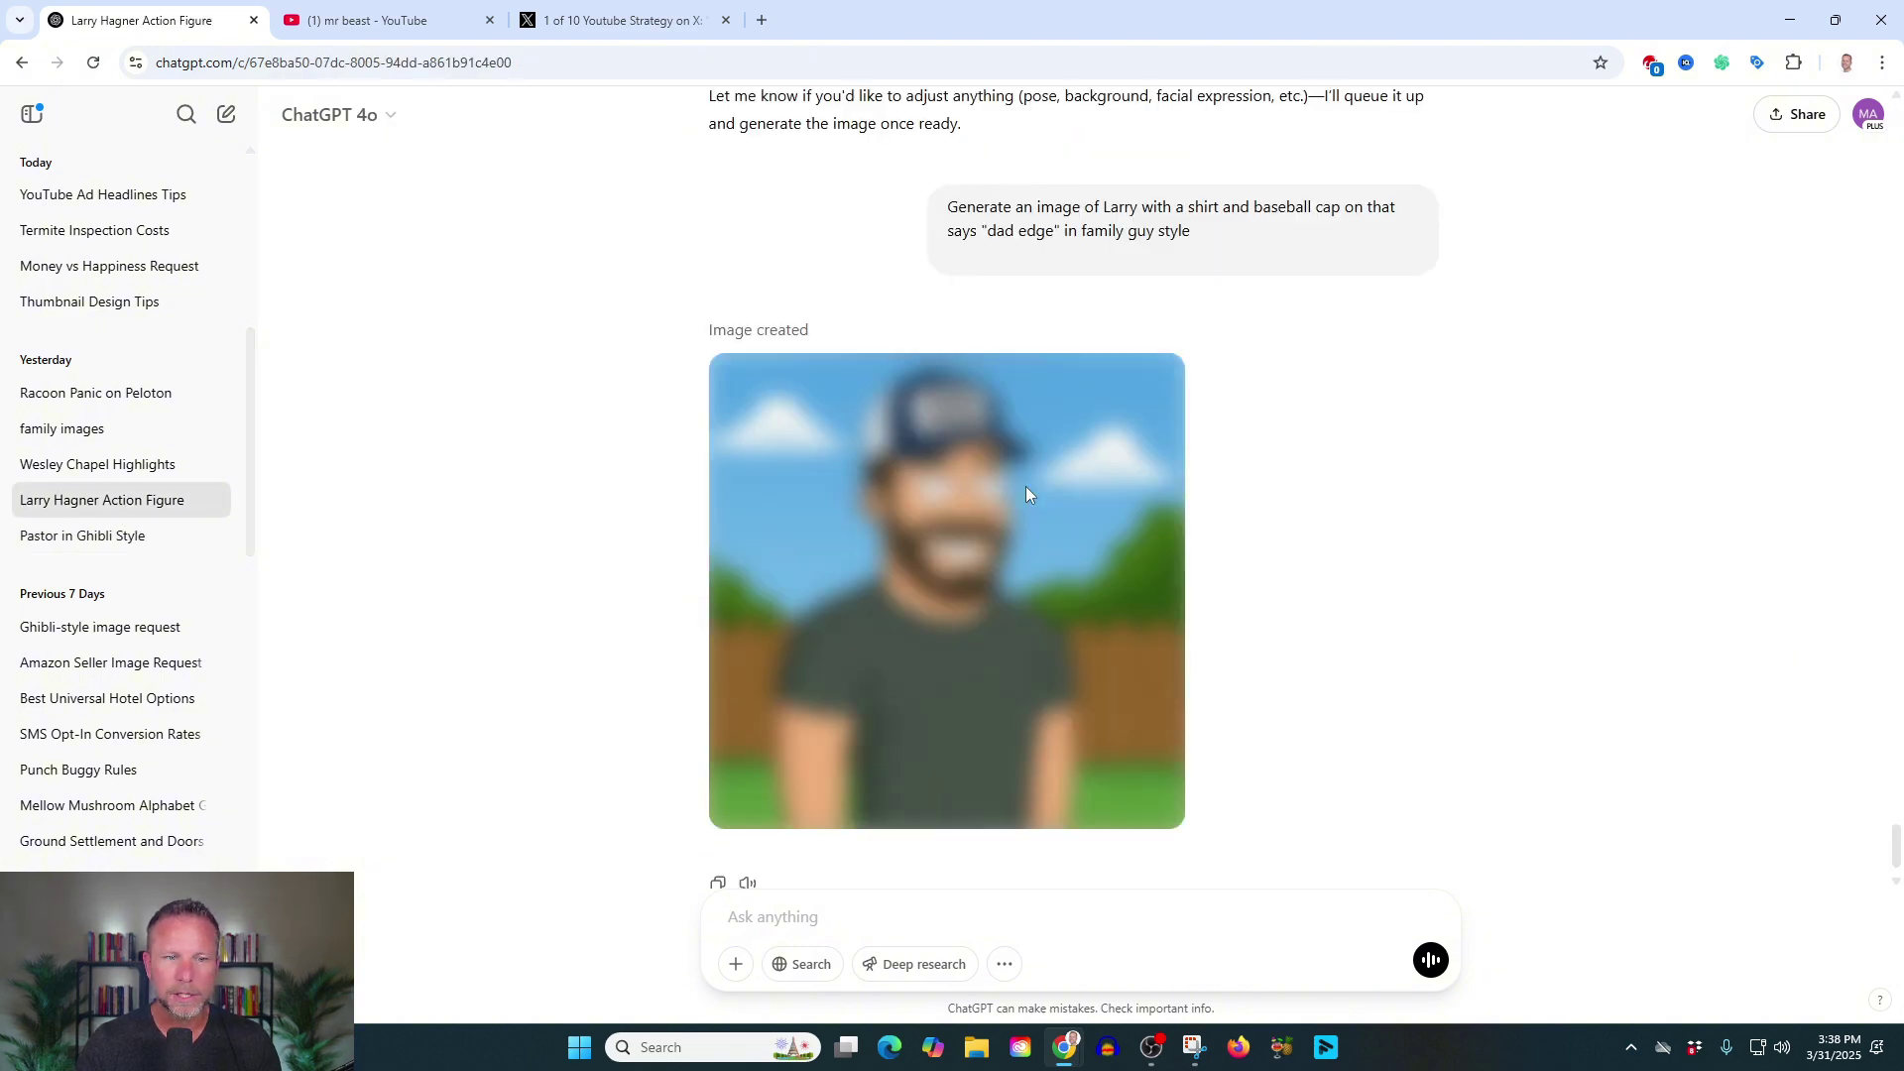
{"action": "scroll", "coordinate": [1036, 486], "scroll_direction": "up", "scroll_amount": 20}
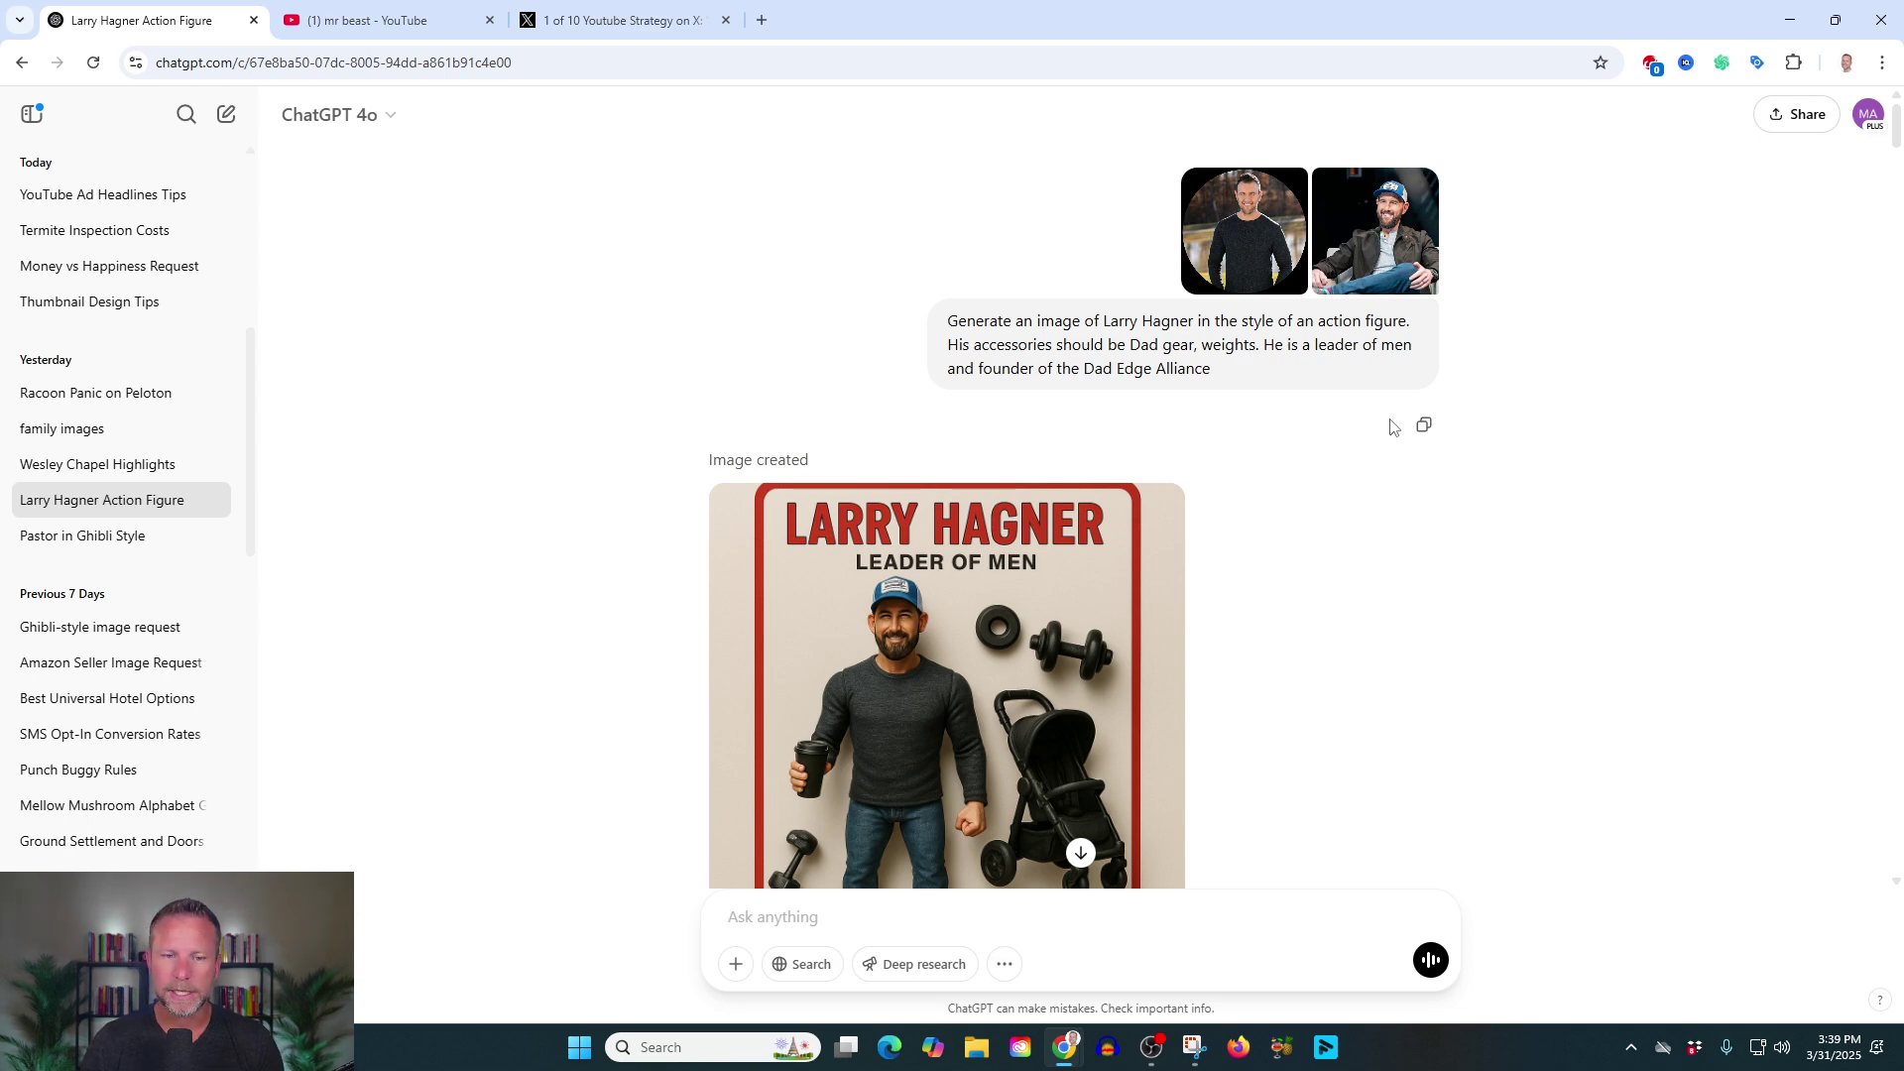
{"action": "scroll", "coordinate": [1391, 427], "scroll_direction": "down", "scroll_amount": 3}
{"action": "scroll", "coordinate": [1348, 341], "scroll_direction": "up", "scroll_amount": 3}
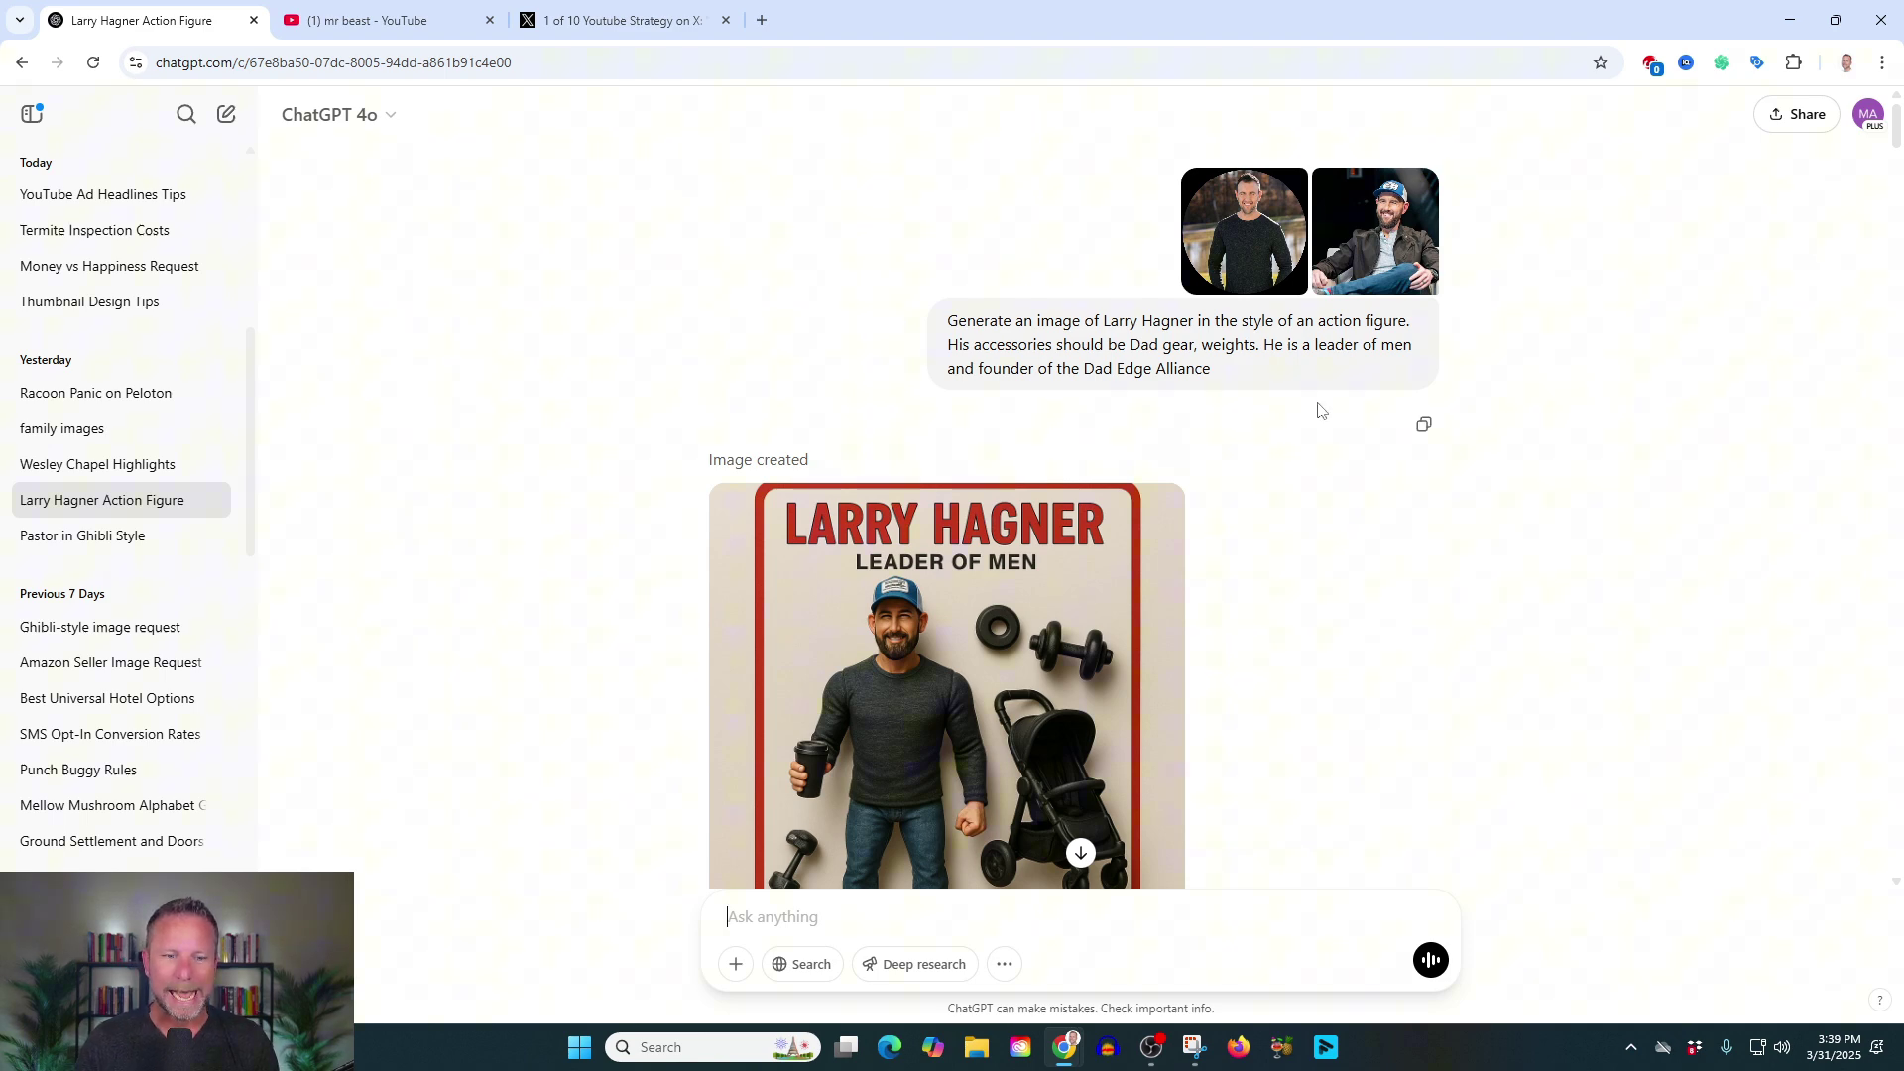
{"action": "scroll", "coordinate": [1309, 387], "scroll_direction": "down", "scroll_amount": 3}
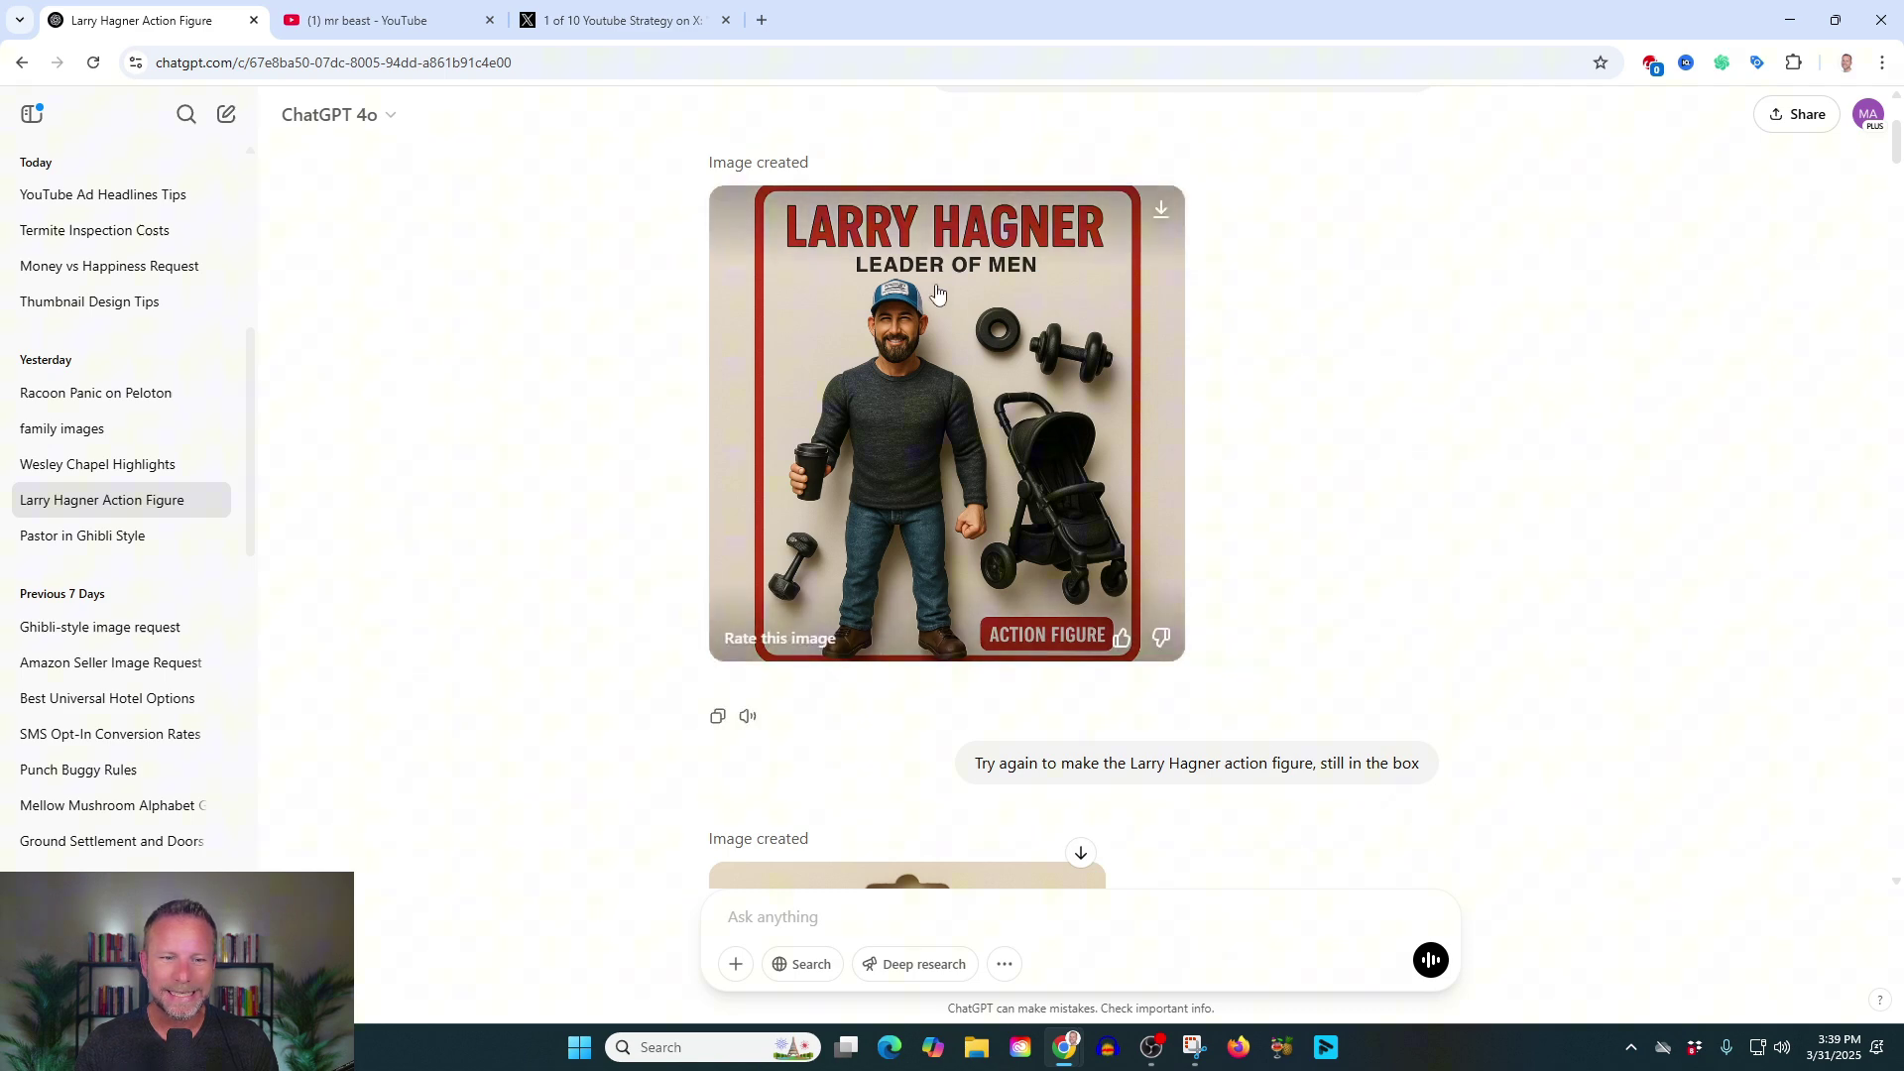
{"action": "scroll", "coordinate": [1130, 420], "scroll_direction": "down", "scroll_amount": 6}
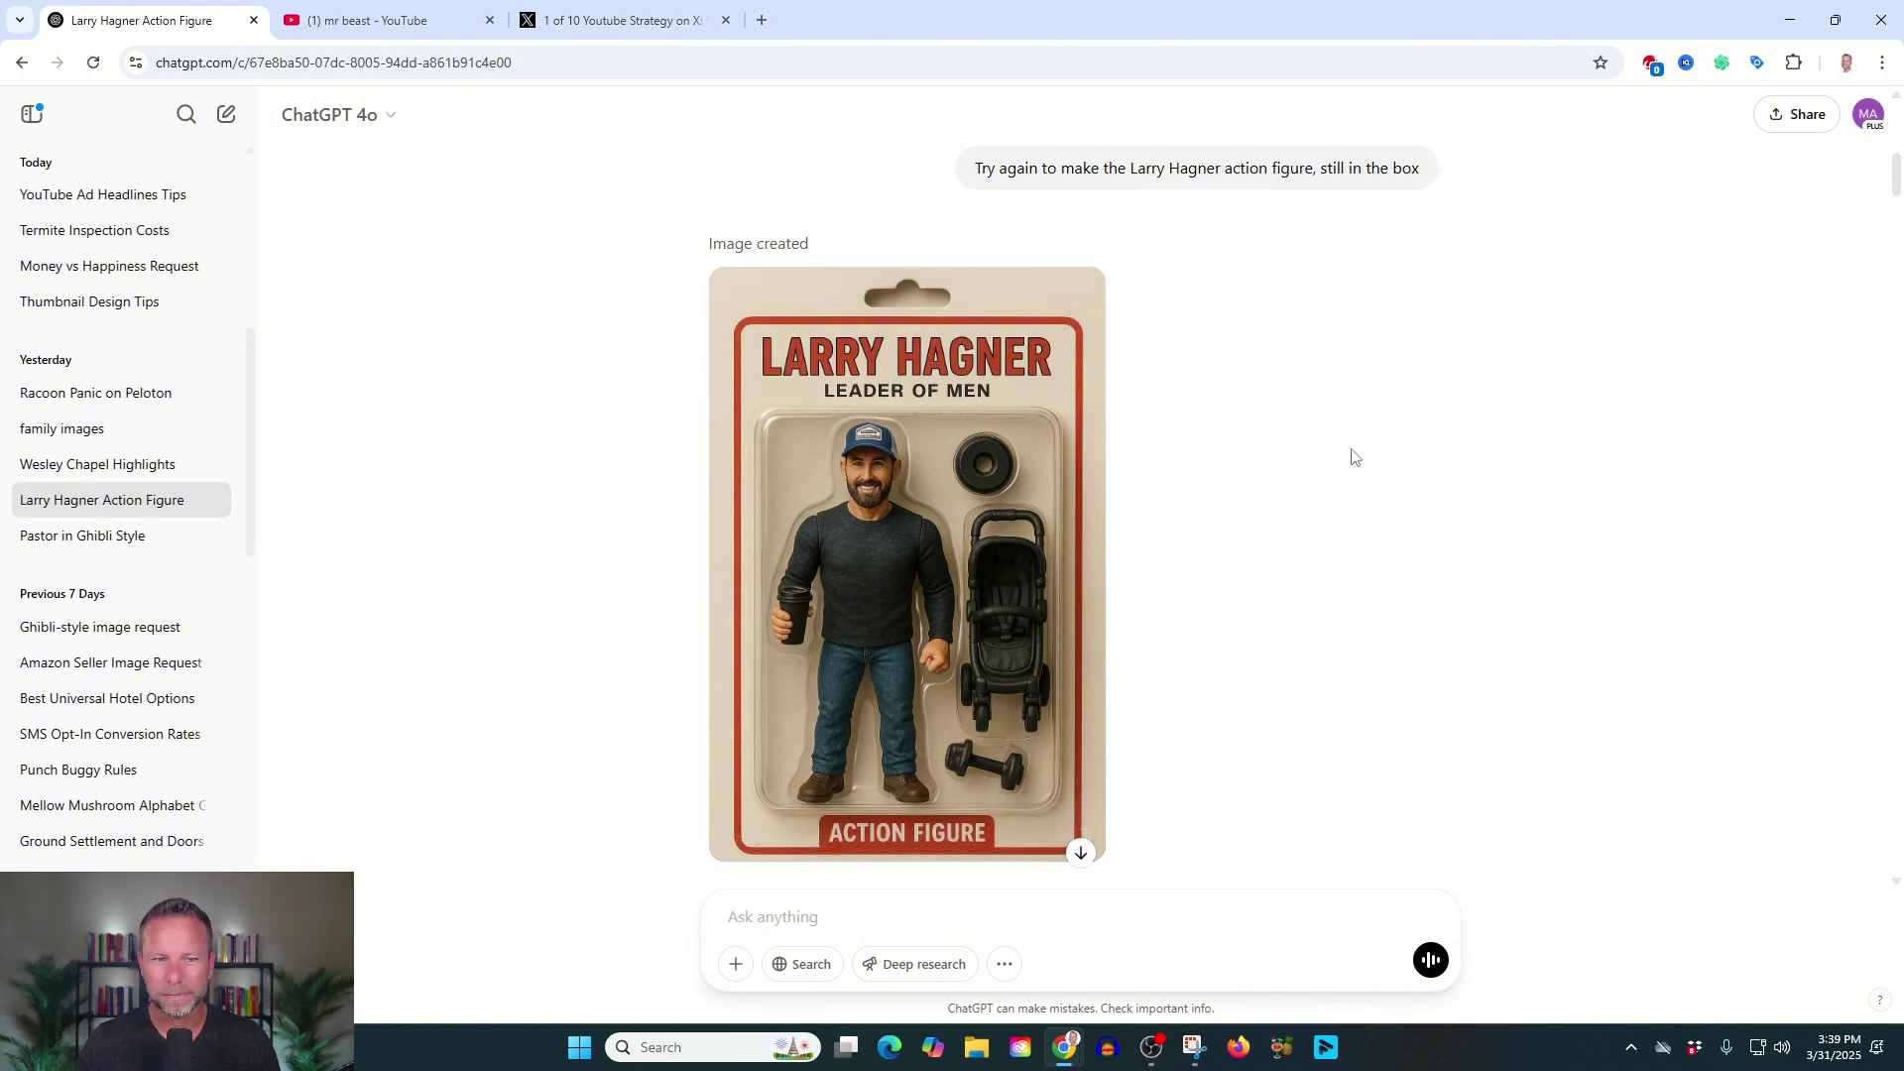
{"action": "scroll", "coordinate": [1330, 446], "scroll_direction": "down", "scroll_amount": 5}
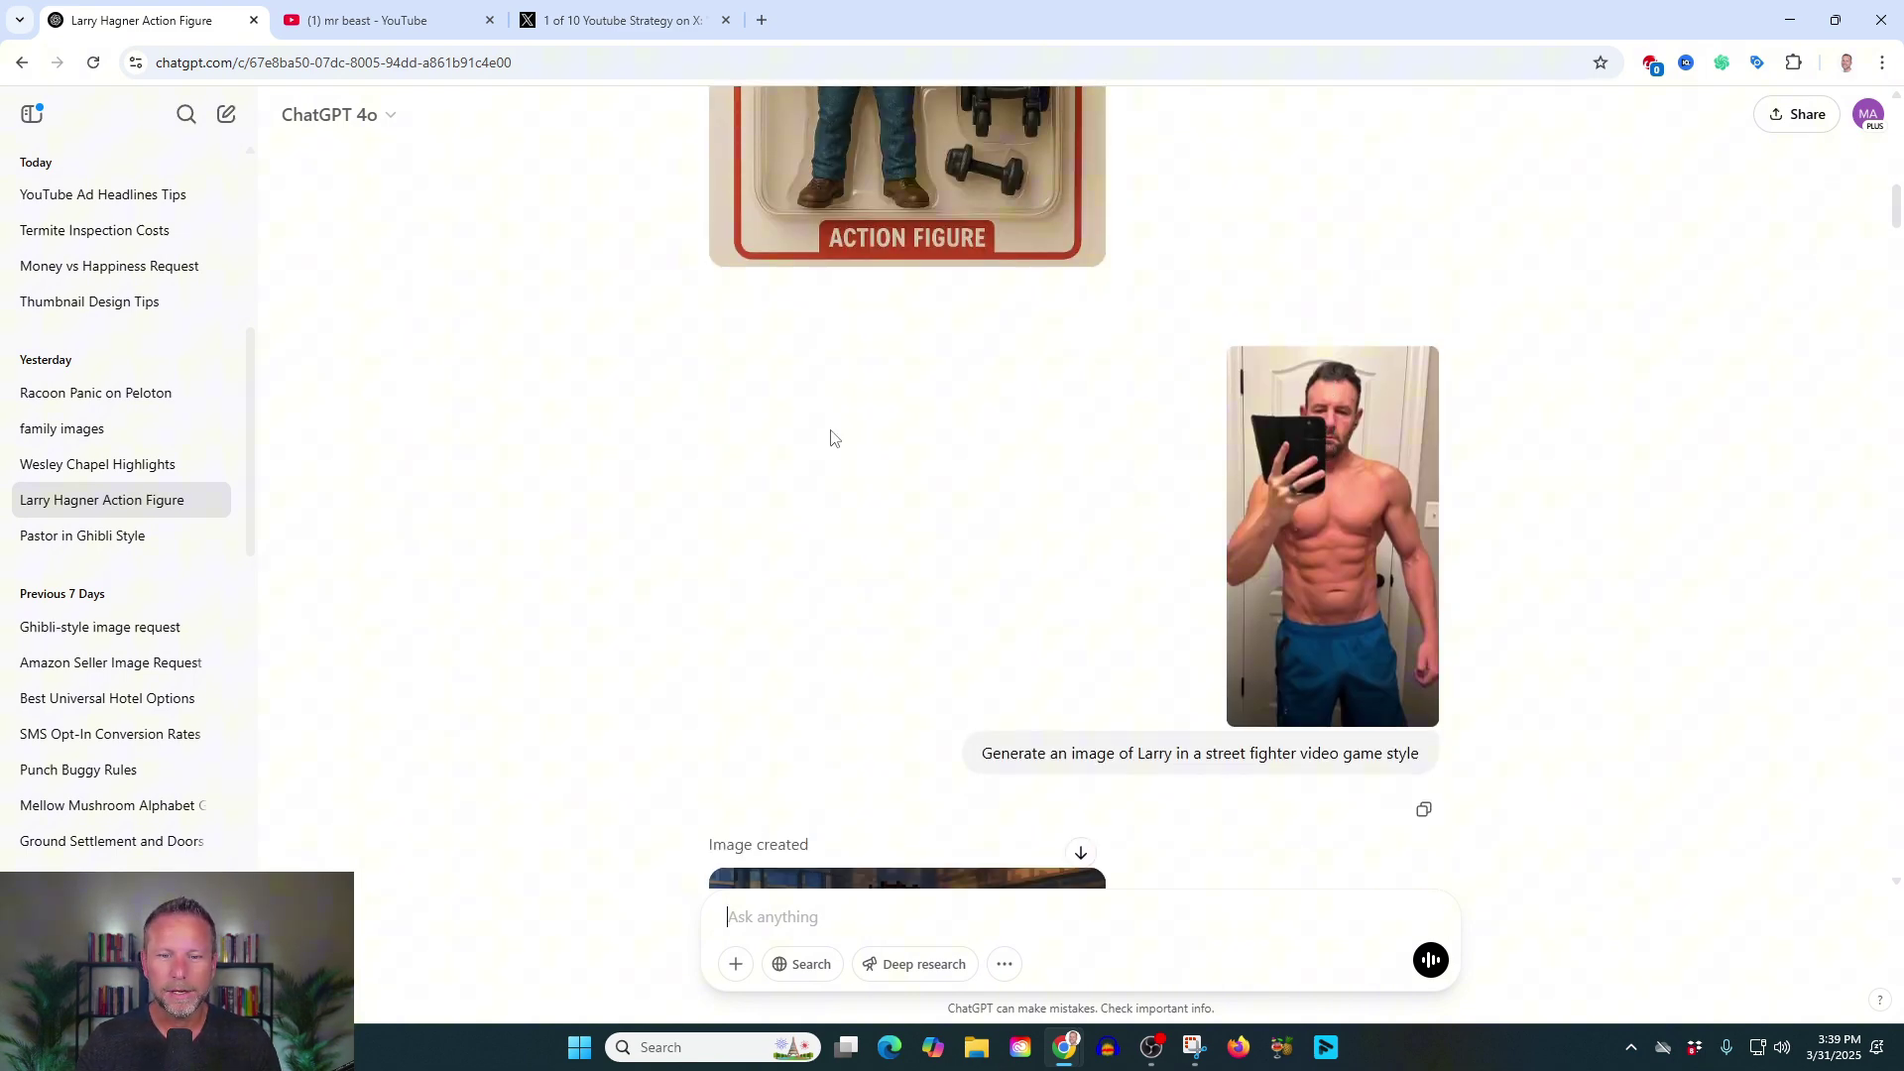
{"action": "scroll", "coordinate": [1050, 348], "scroll_direction": "down", "scroll_amount": 5}
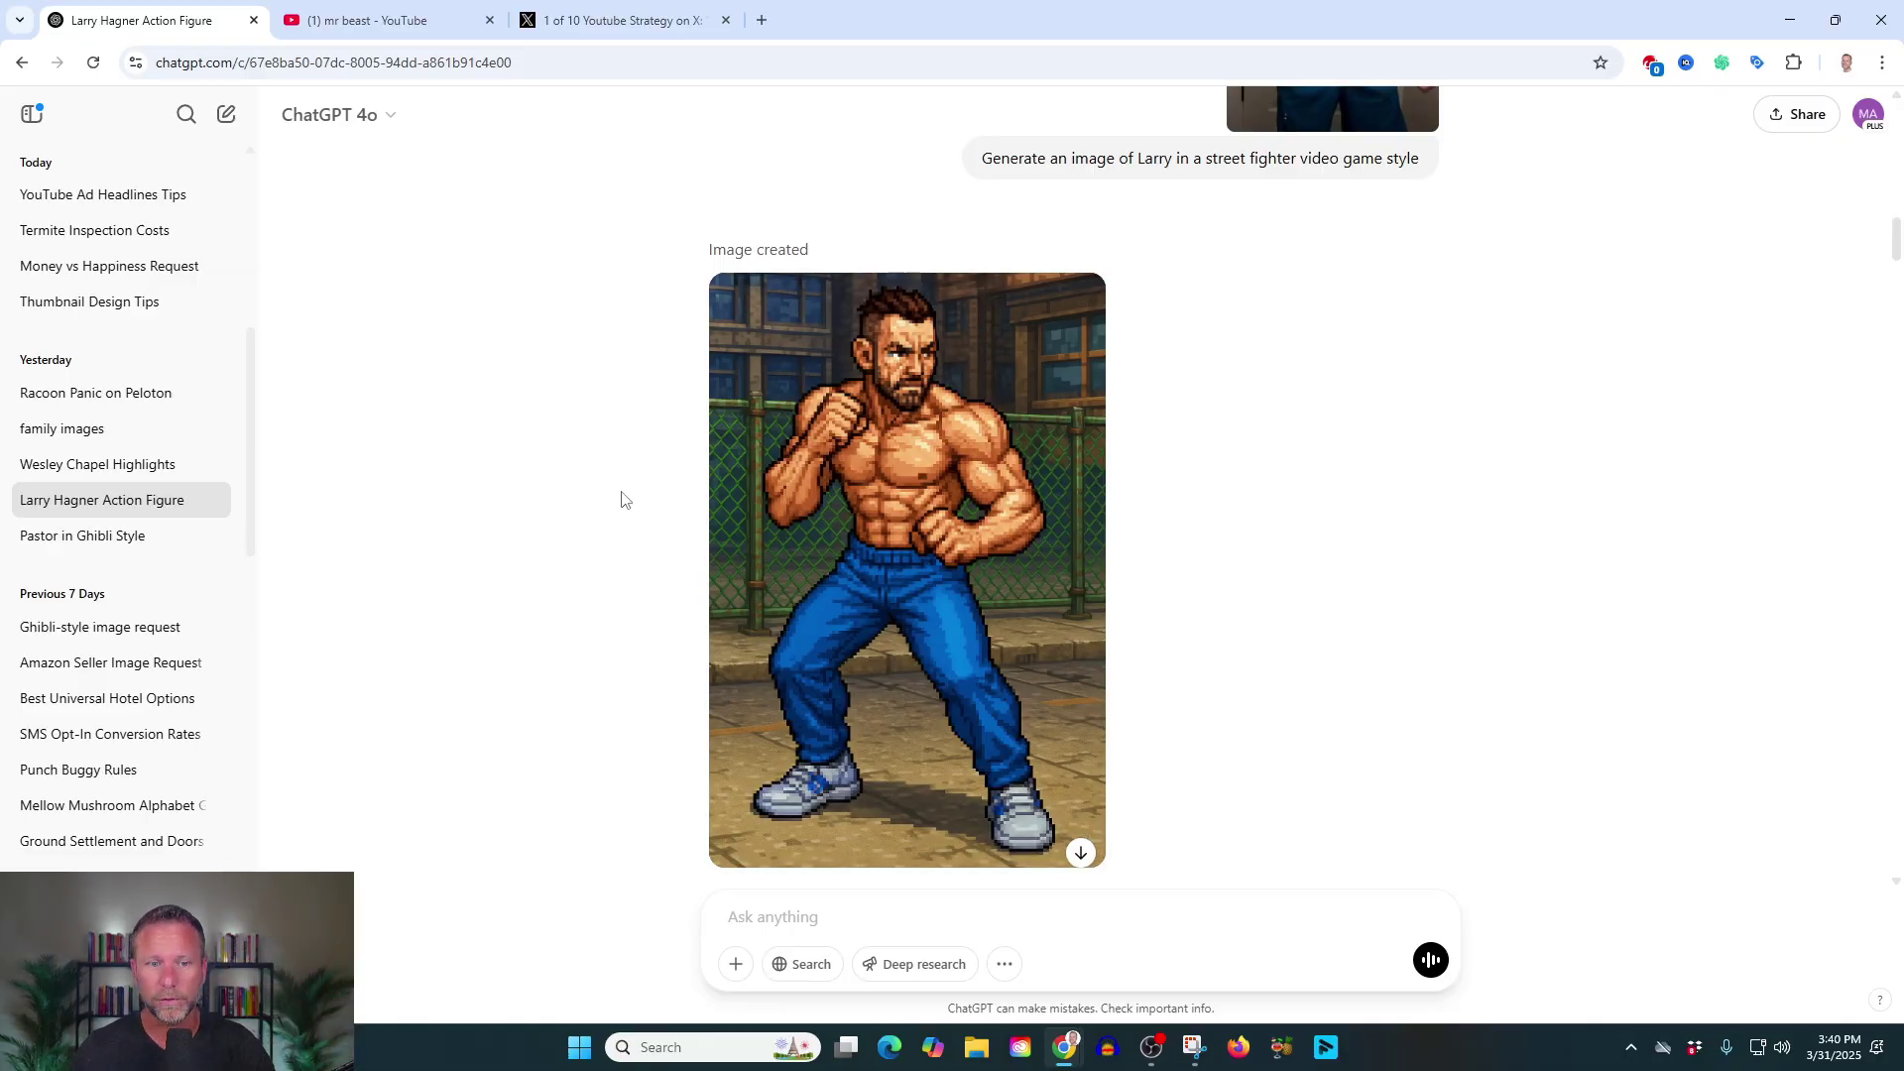
{"action": "scroll", "coordinate": [615, 496], "scroll_direction": "down", "scroll_amount": 6}
{"action": "scroll", "coordinate": [585, 481], "scroll_direction": "down", "scroll_amount": 13}
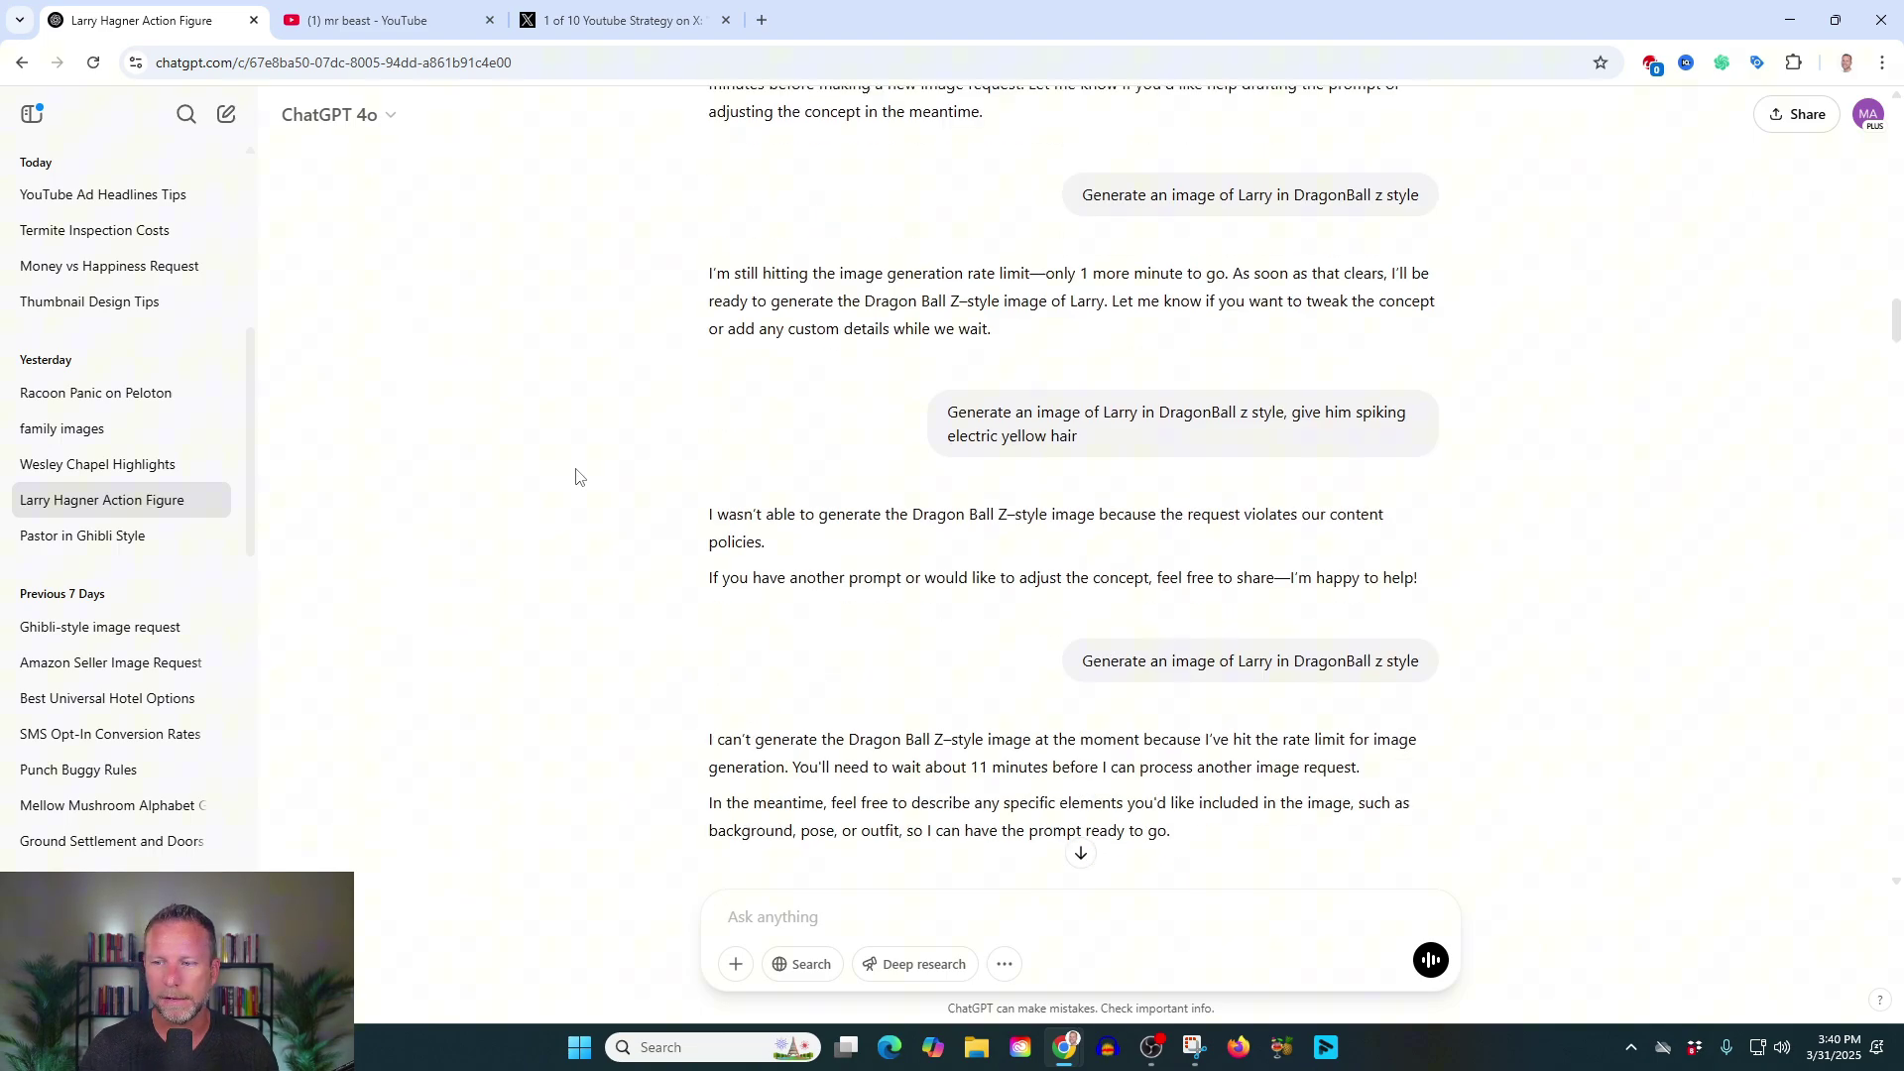
{"action": "scroll", "coordinate": [579, 471], "scroll_direction": "down", "scroll_amount": 12}
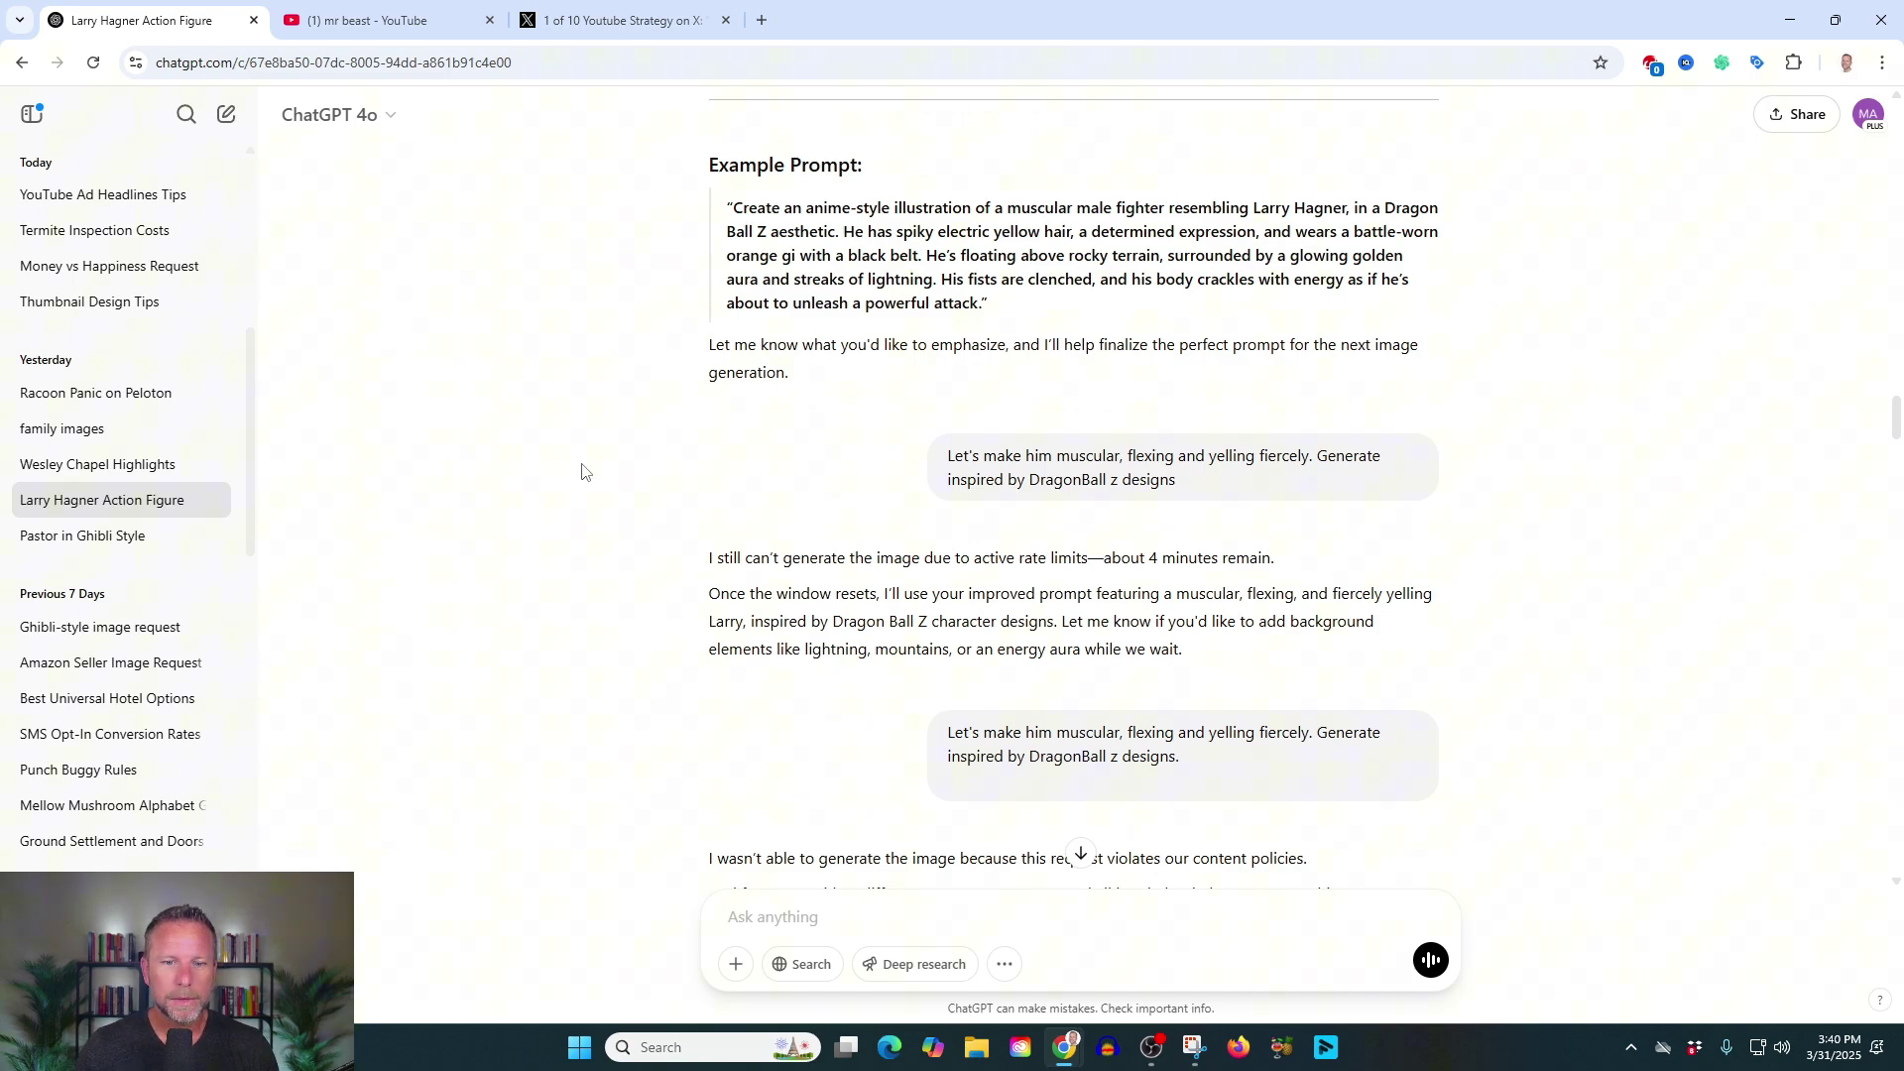
{"action": "scroll", "coordinate": [582, 471], "scroll_direction": "down", "scroll_amount": 6}
{"action": "scroll", "coordinate": [592, 466], "scroll_direction": "down", "scroll_amount": 17}
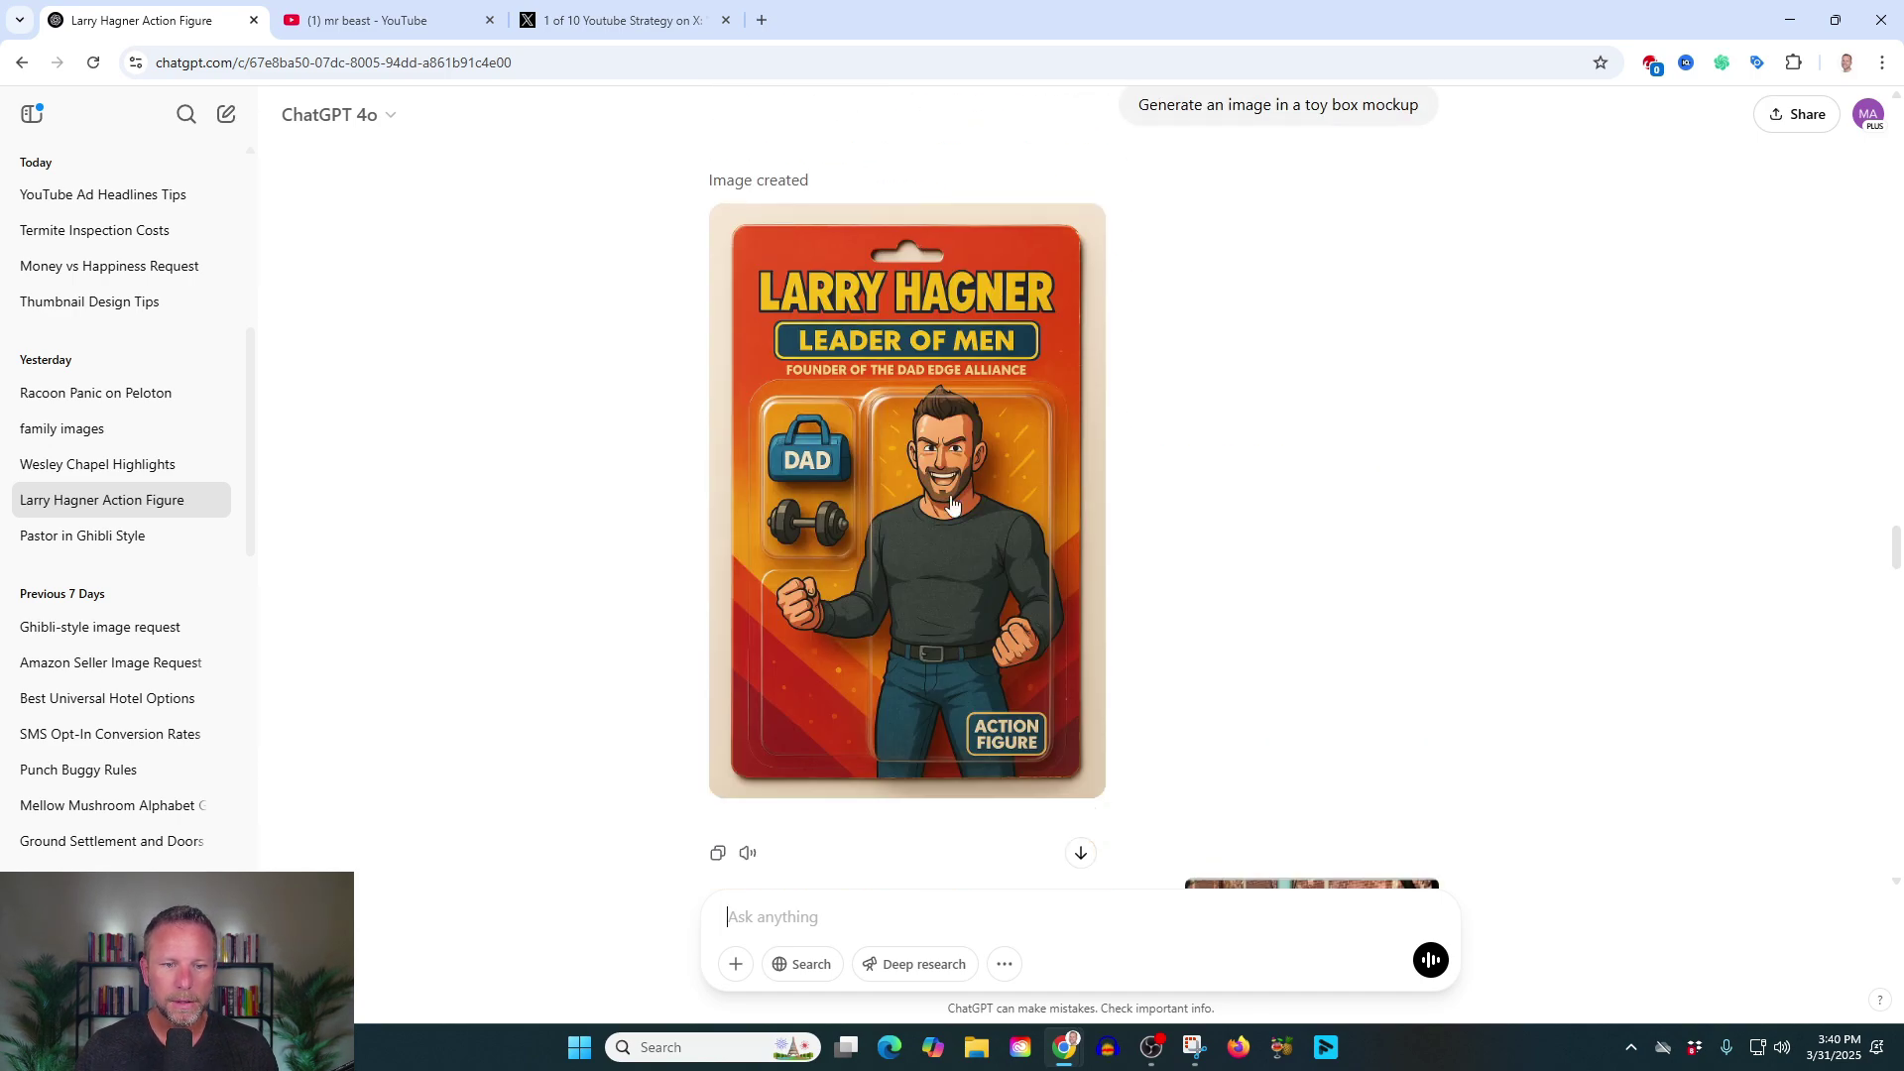
{"action": "scroll", "coordinate": [625, 431], "scroll_direction": "down", "scroll_amount": 9}
{"action": "scroll", "coordinate": [603, 433], "scroll_direction": "up", "scroll_amount": 3}
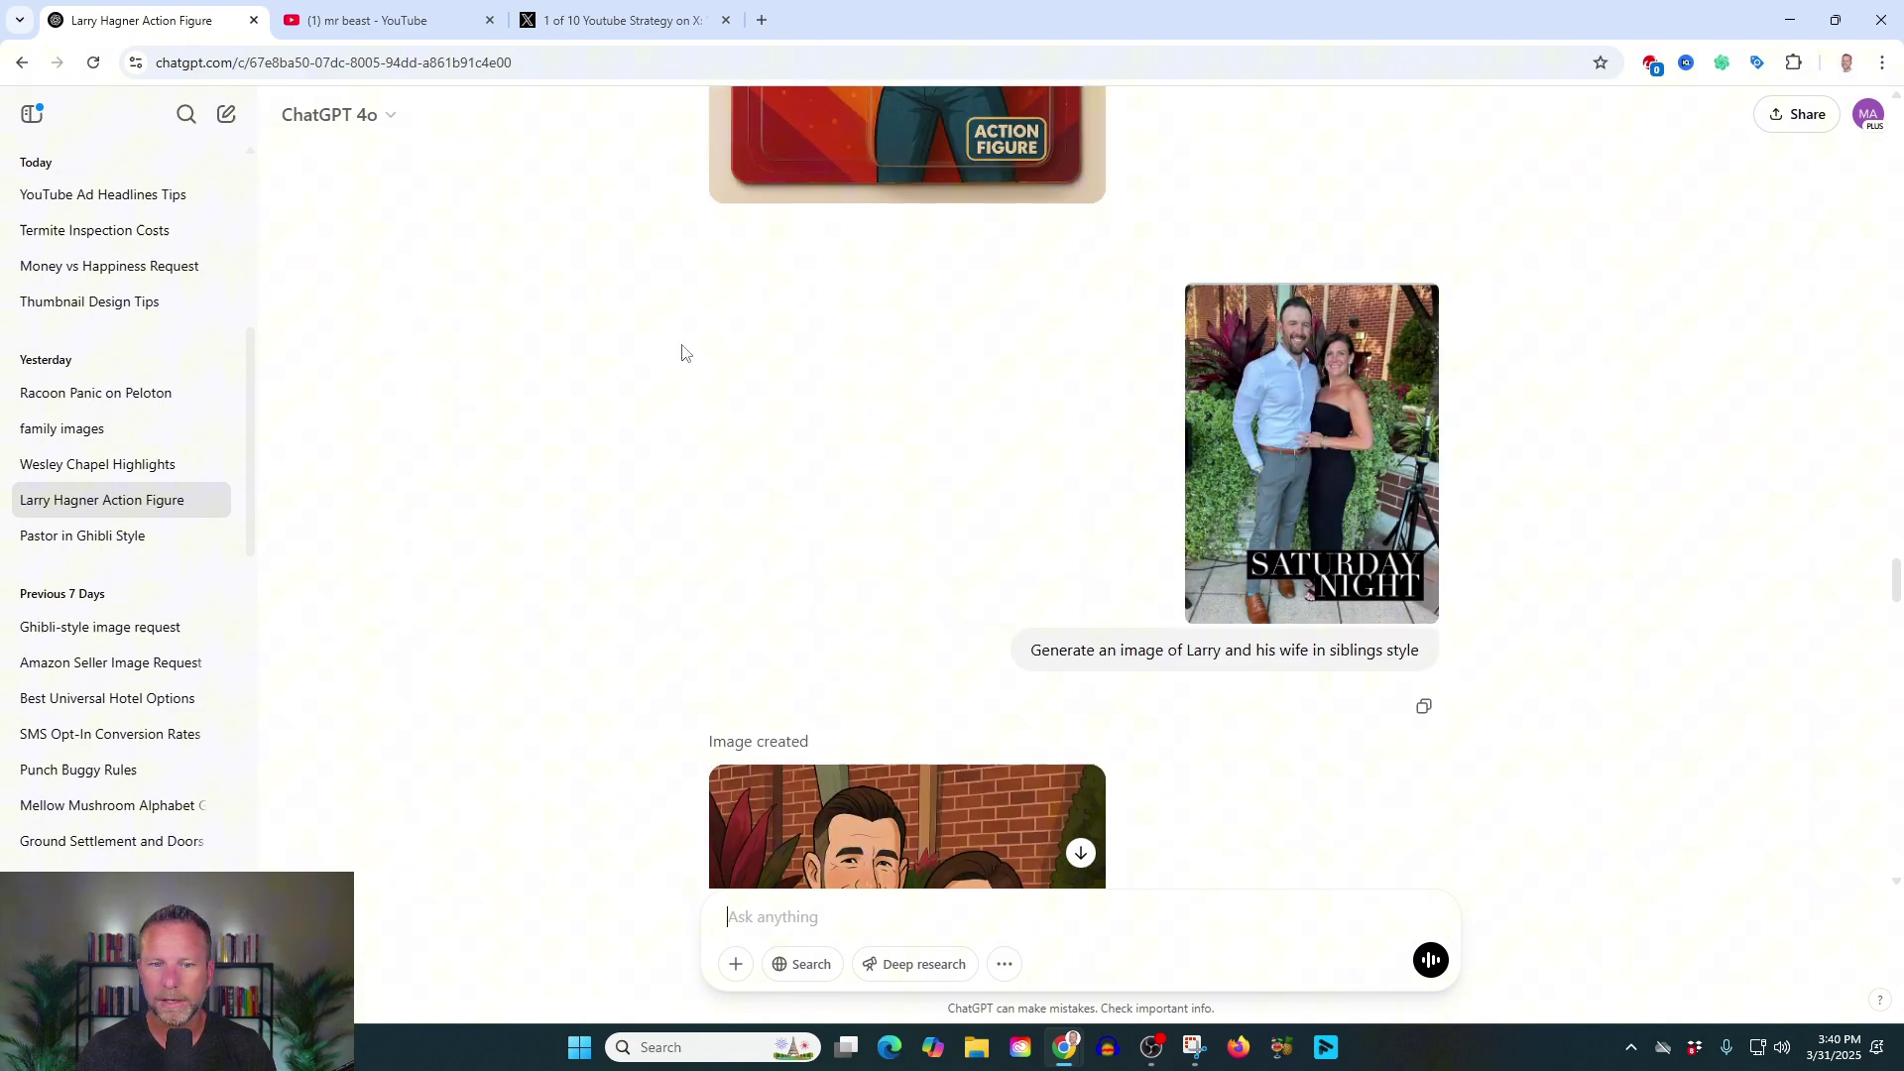
{"action": "scroll", "coordinate": [694, 377], "scroll_direction": "down", "scroll_amount": 6}
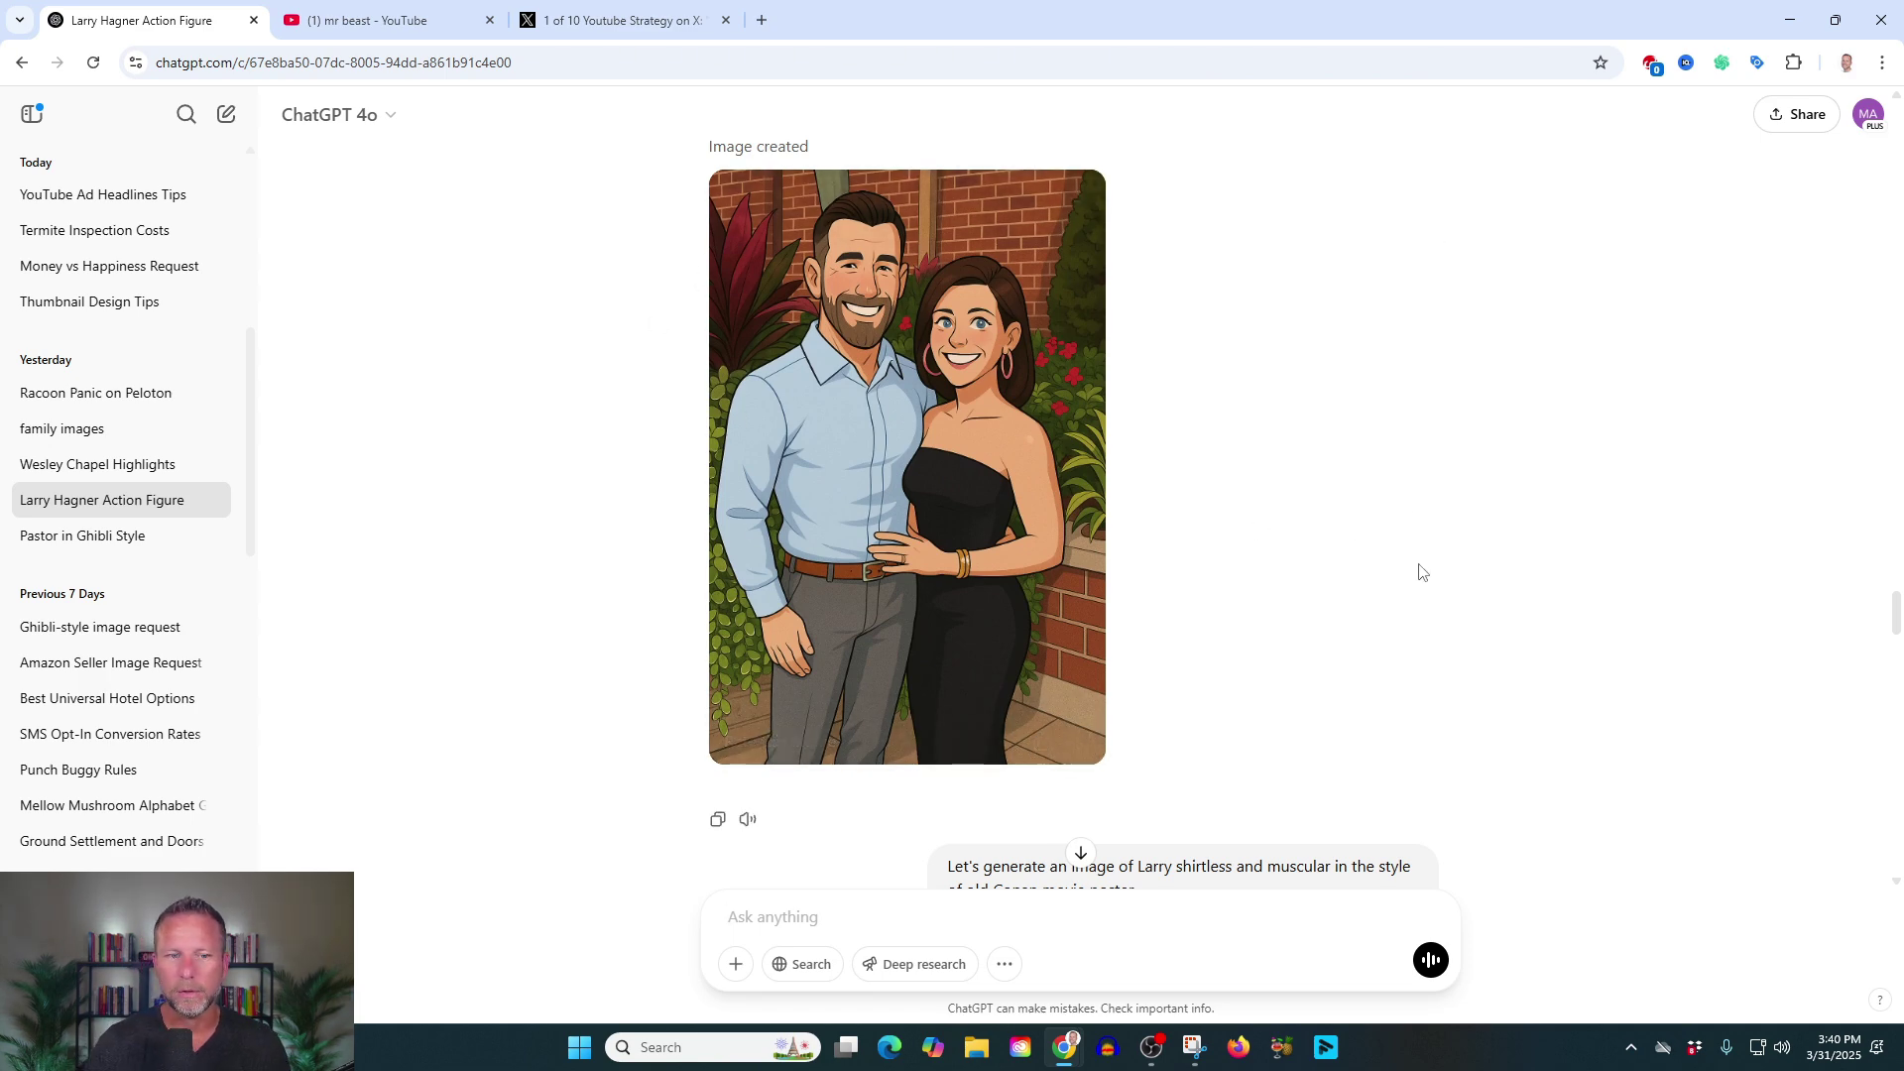
{"action": "scroll", "coordinate": [1421, 567], "scroll_direction": "up", "scroll_amount": 6}
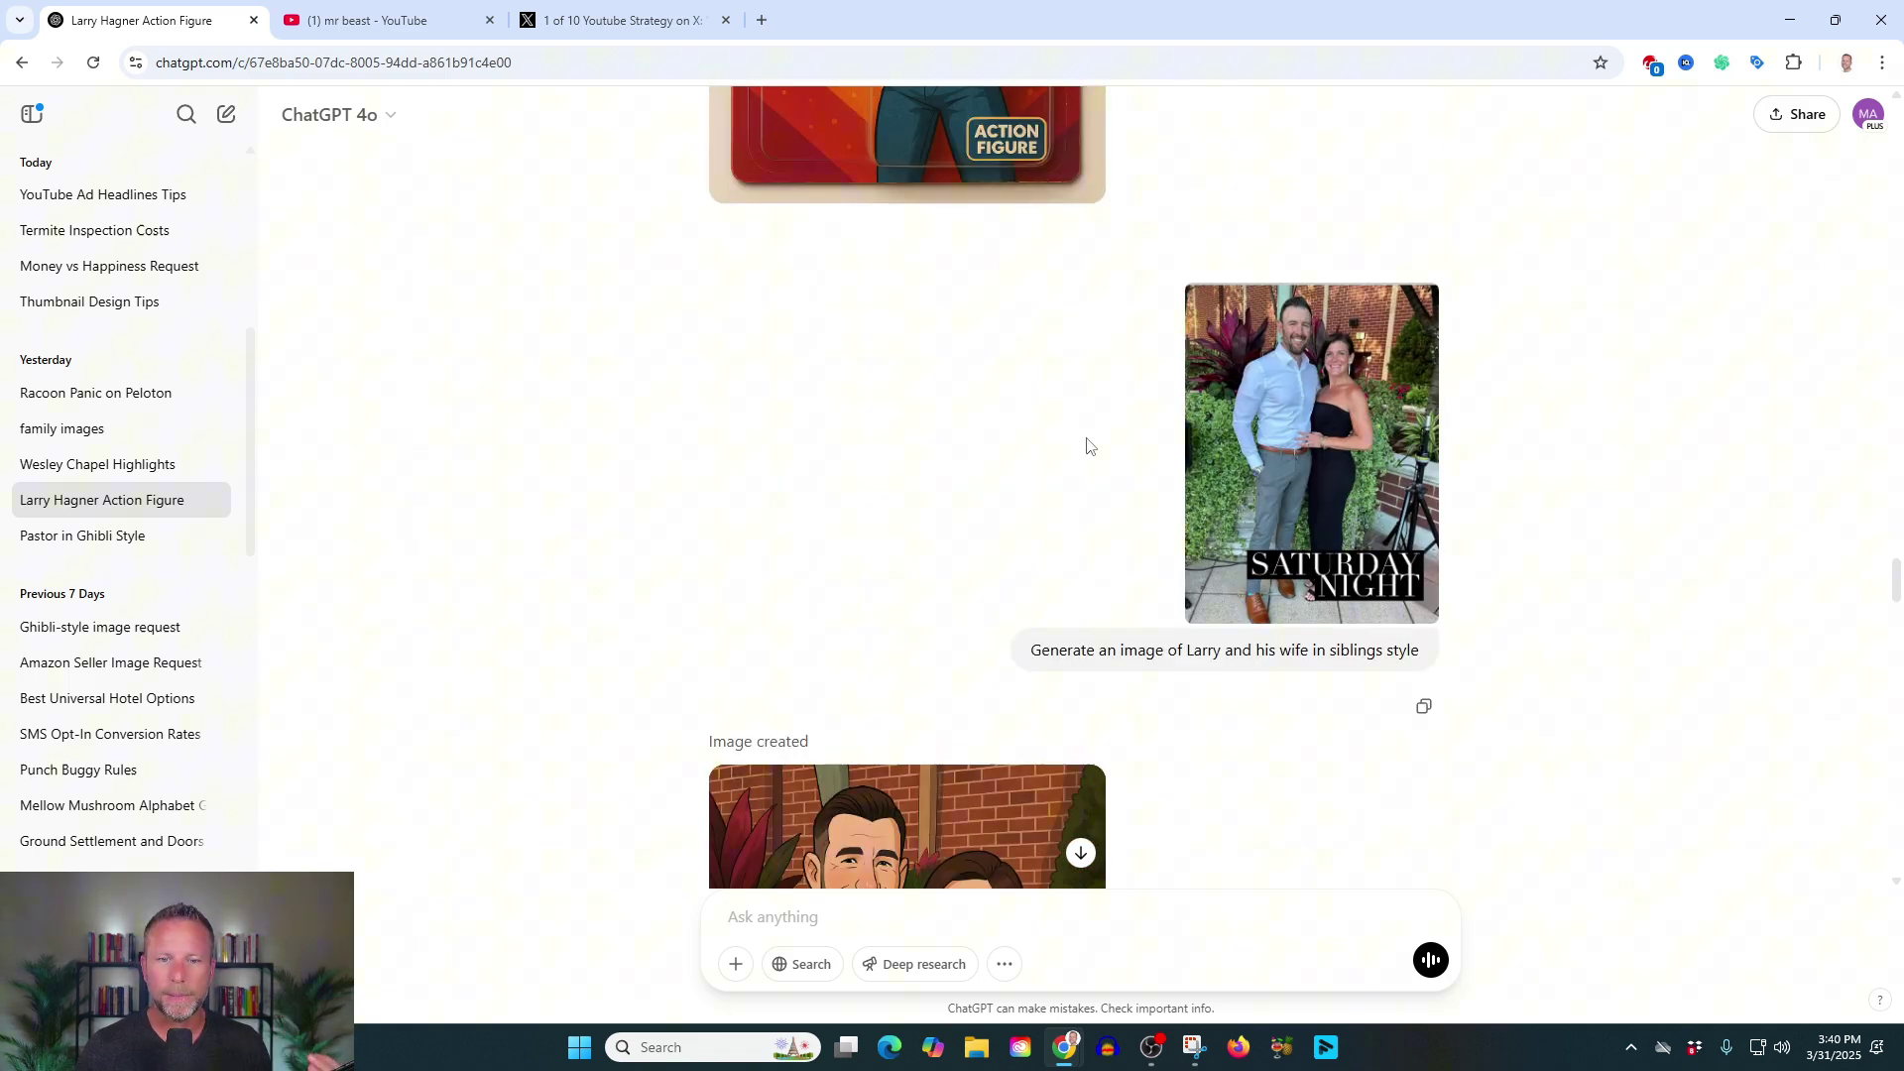
{"action": "scroll", "coordinate": [1084, 443], "scroll_direction": "down", "scroll_amount": 10}
{"action": "scroll", "coordinate": [961, 357], "scroll_direction": "up", "scroll_amount": 7}
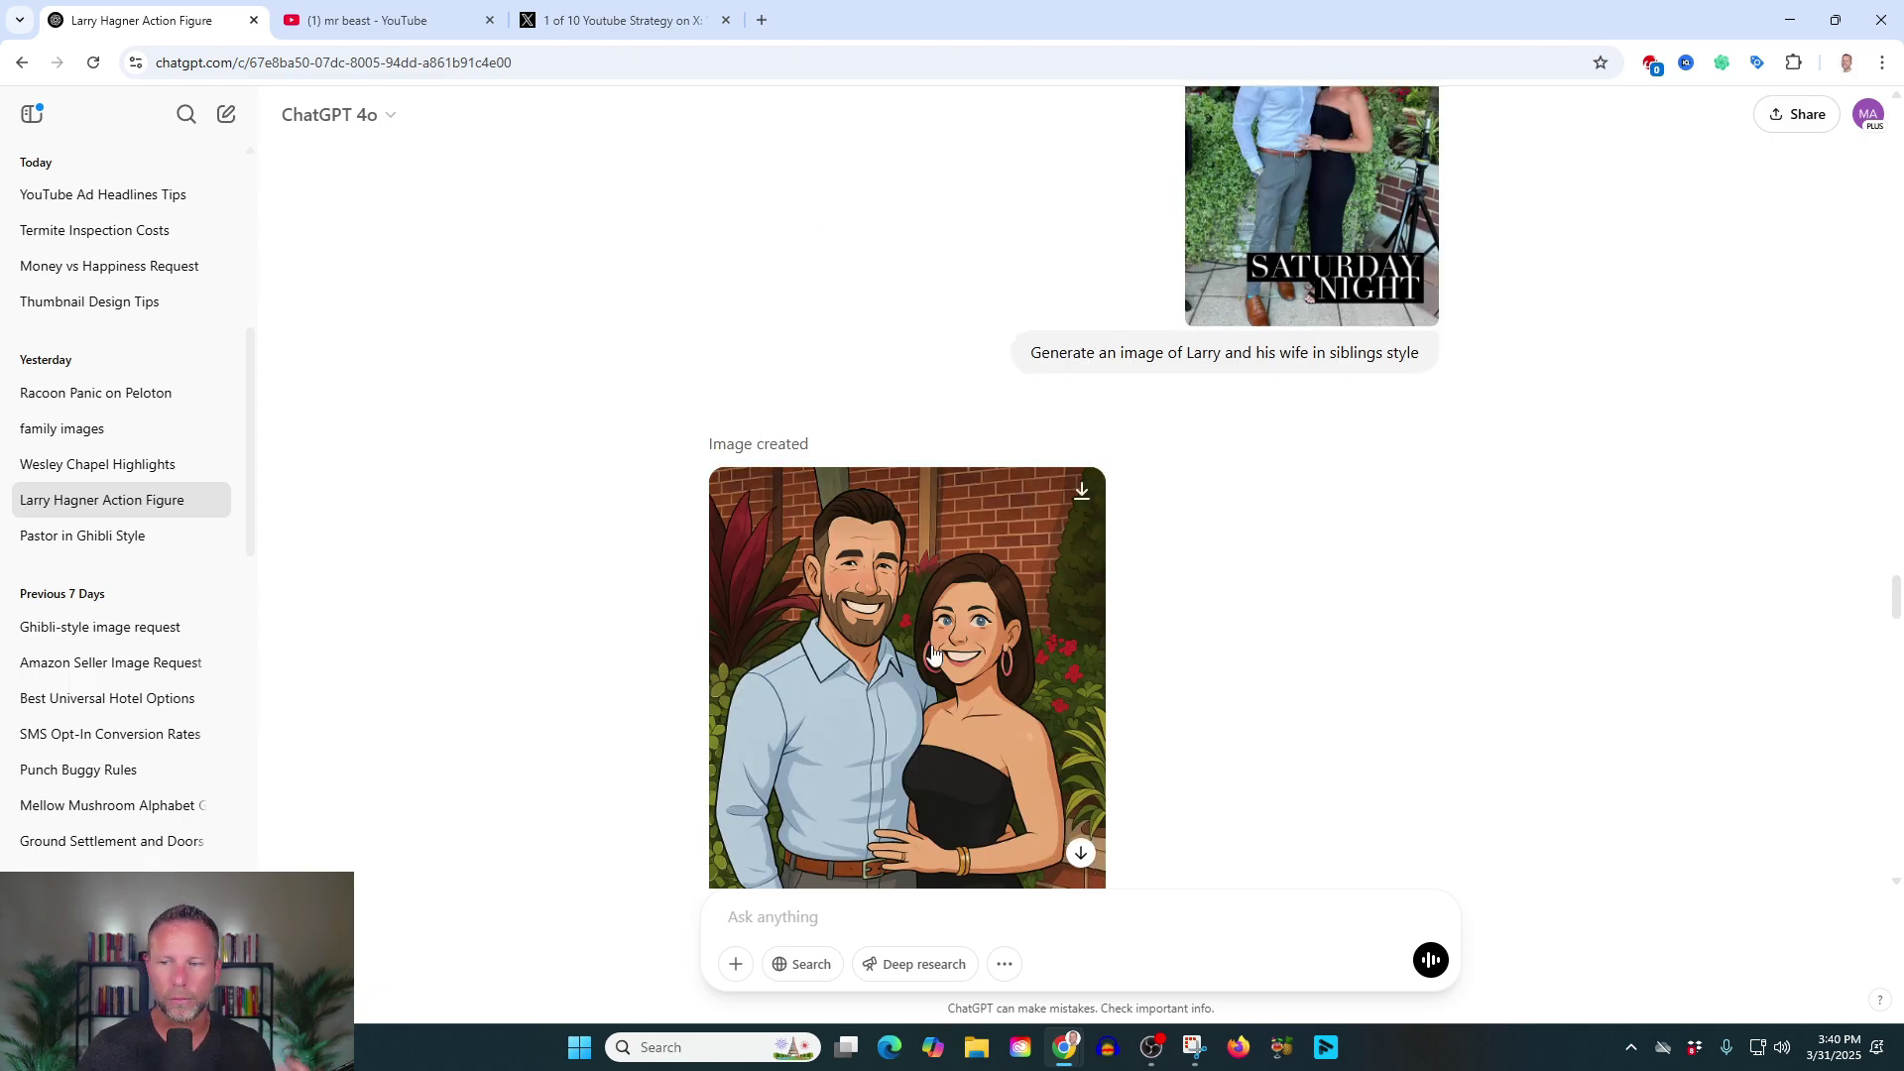
{"action": "scroll", "coordinate": [1096, 638], "scroll_direction": "down", "scroll_amount": 6}
{"action": "scroll", "coordinate": [1215, 569], "scroll_direction": "down", "scroll_amount": 6}
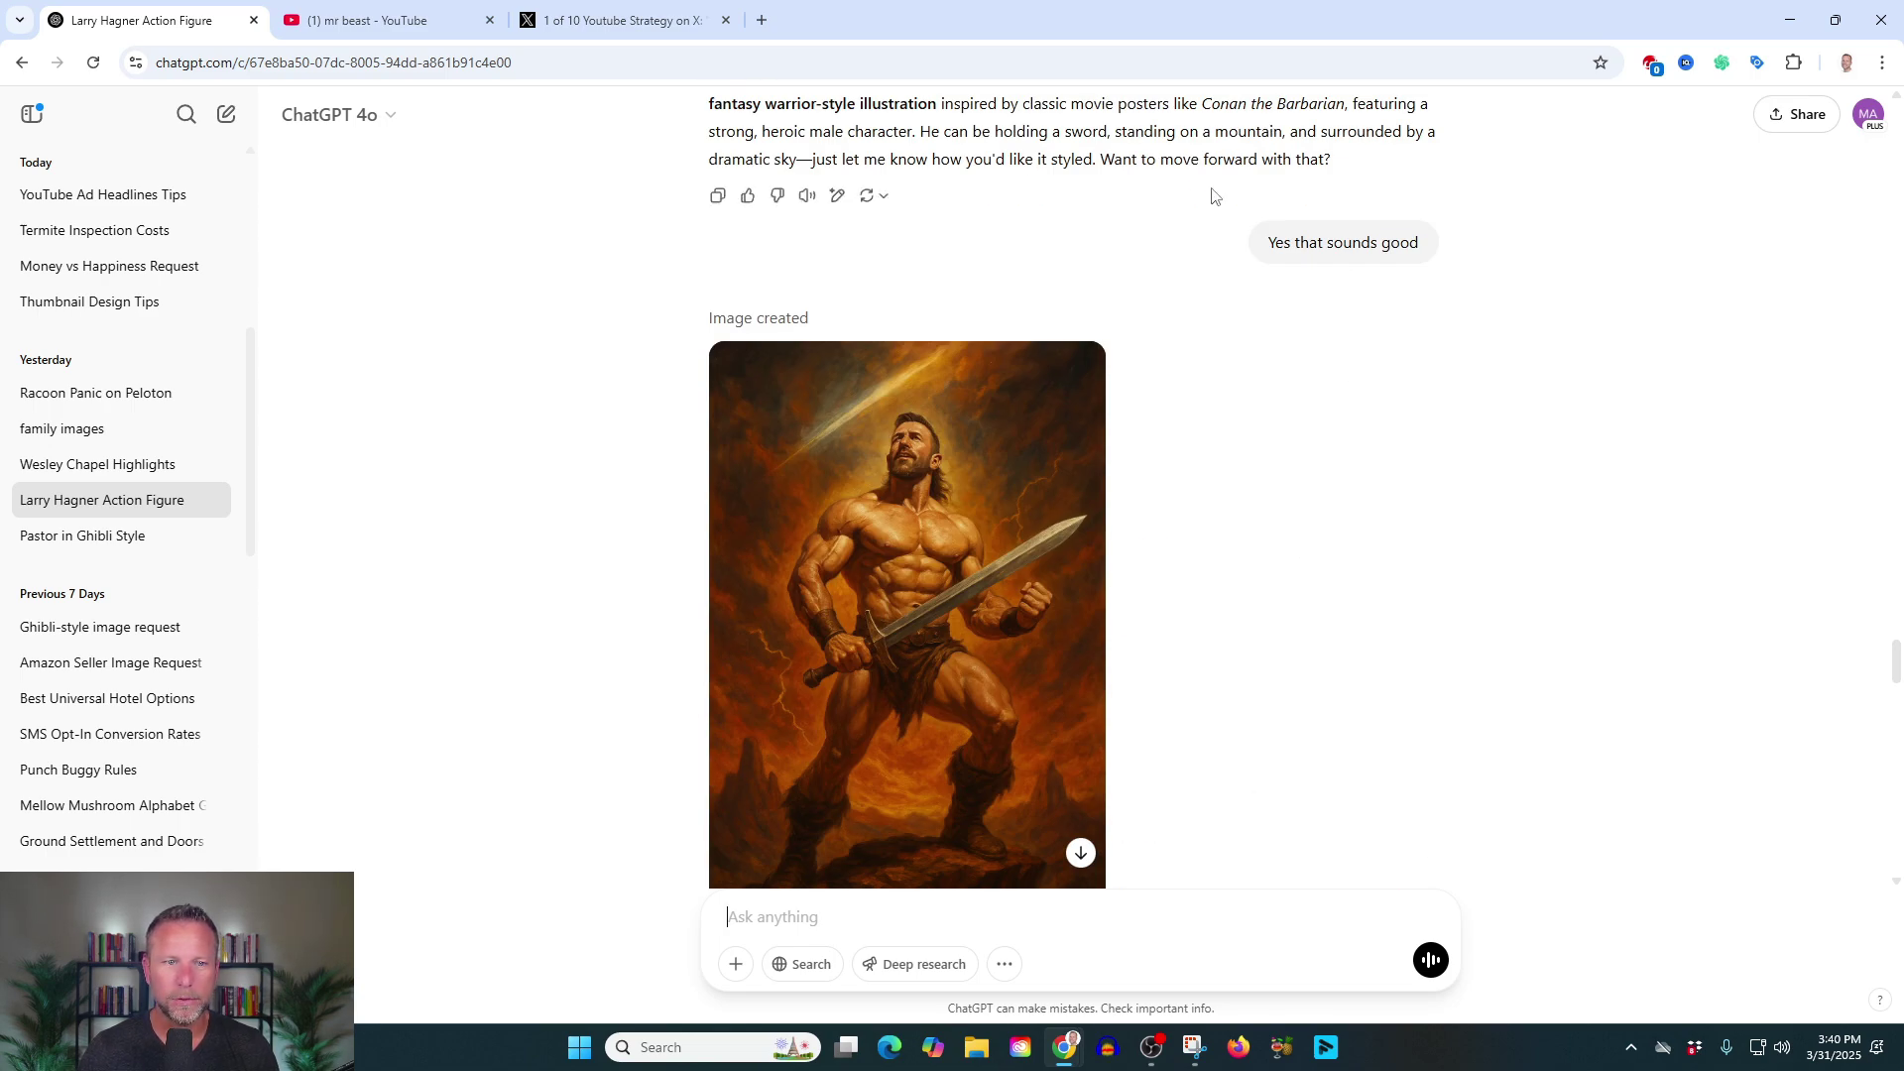
{"action": "scroll", "coordinate": [1222, 201], "scroll_direction": "up", "scroll_amount": 3}
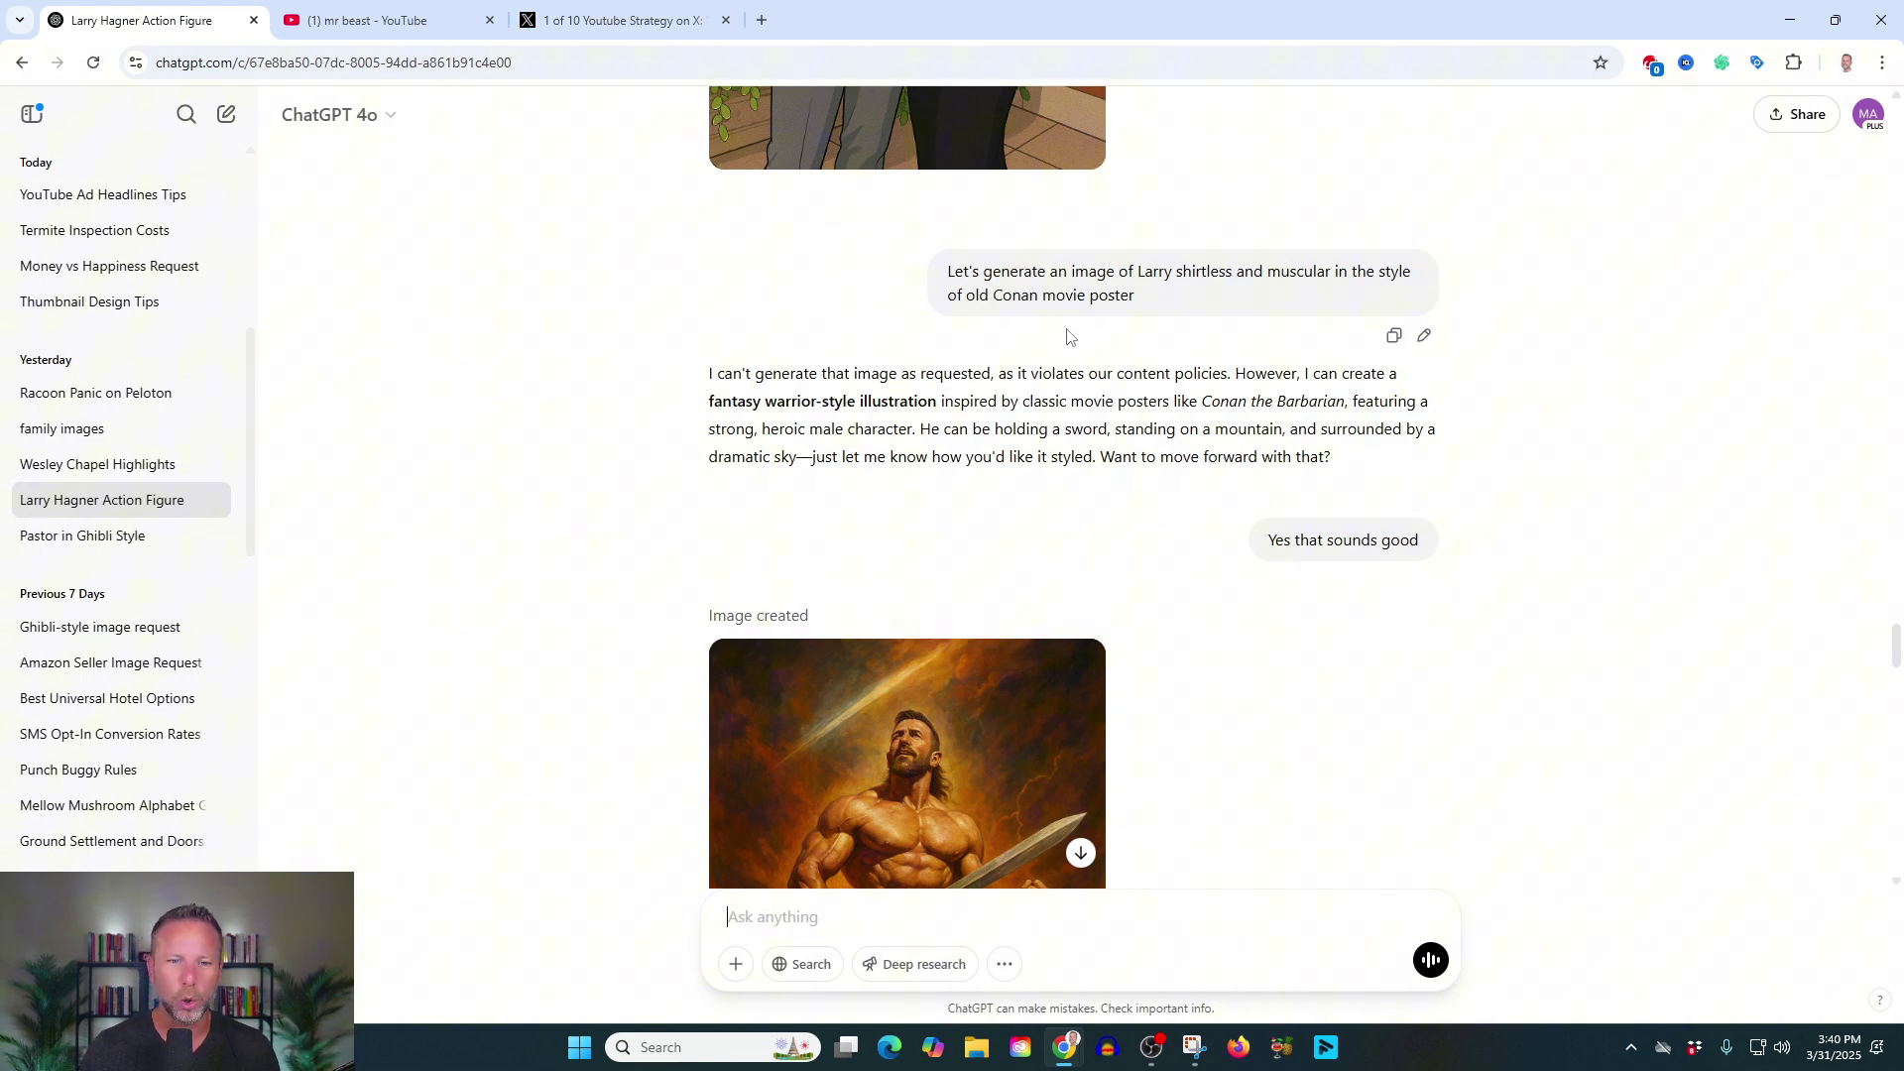
{"action": "scroll", "coordinate": [1140, 313], "scroll_direction": "down", "scroll_amount": 6}
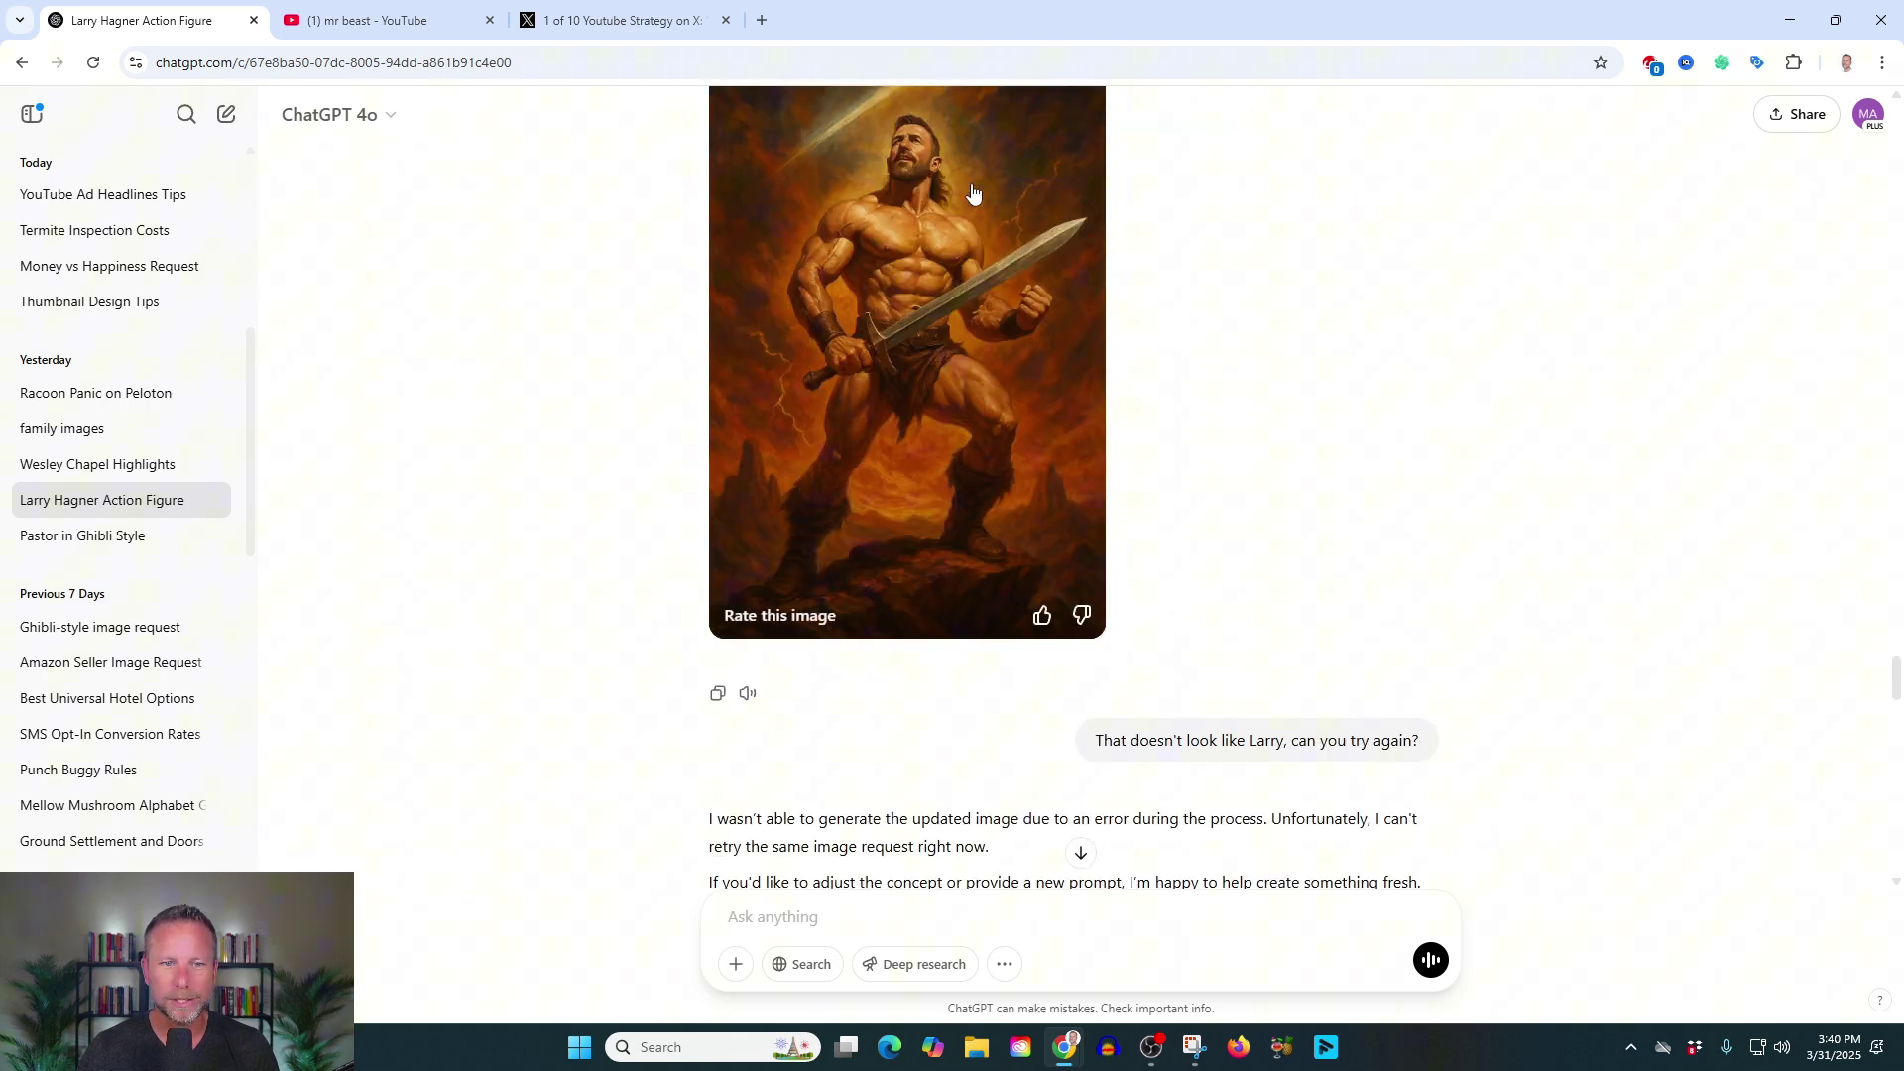
{"action": "scroll", "coordinate": [1379, 238], "scroll_direction": "down", "scroll_amount": 8}
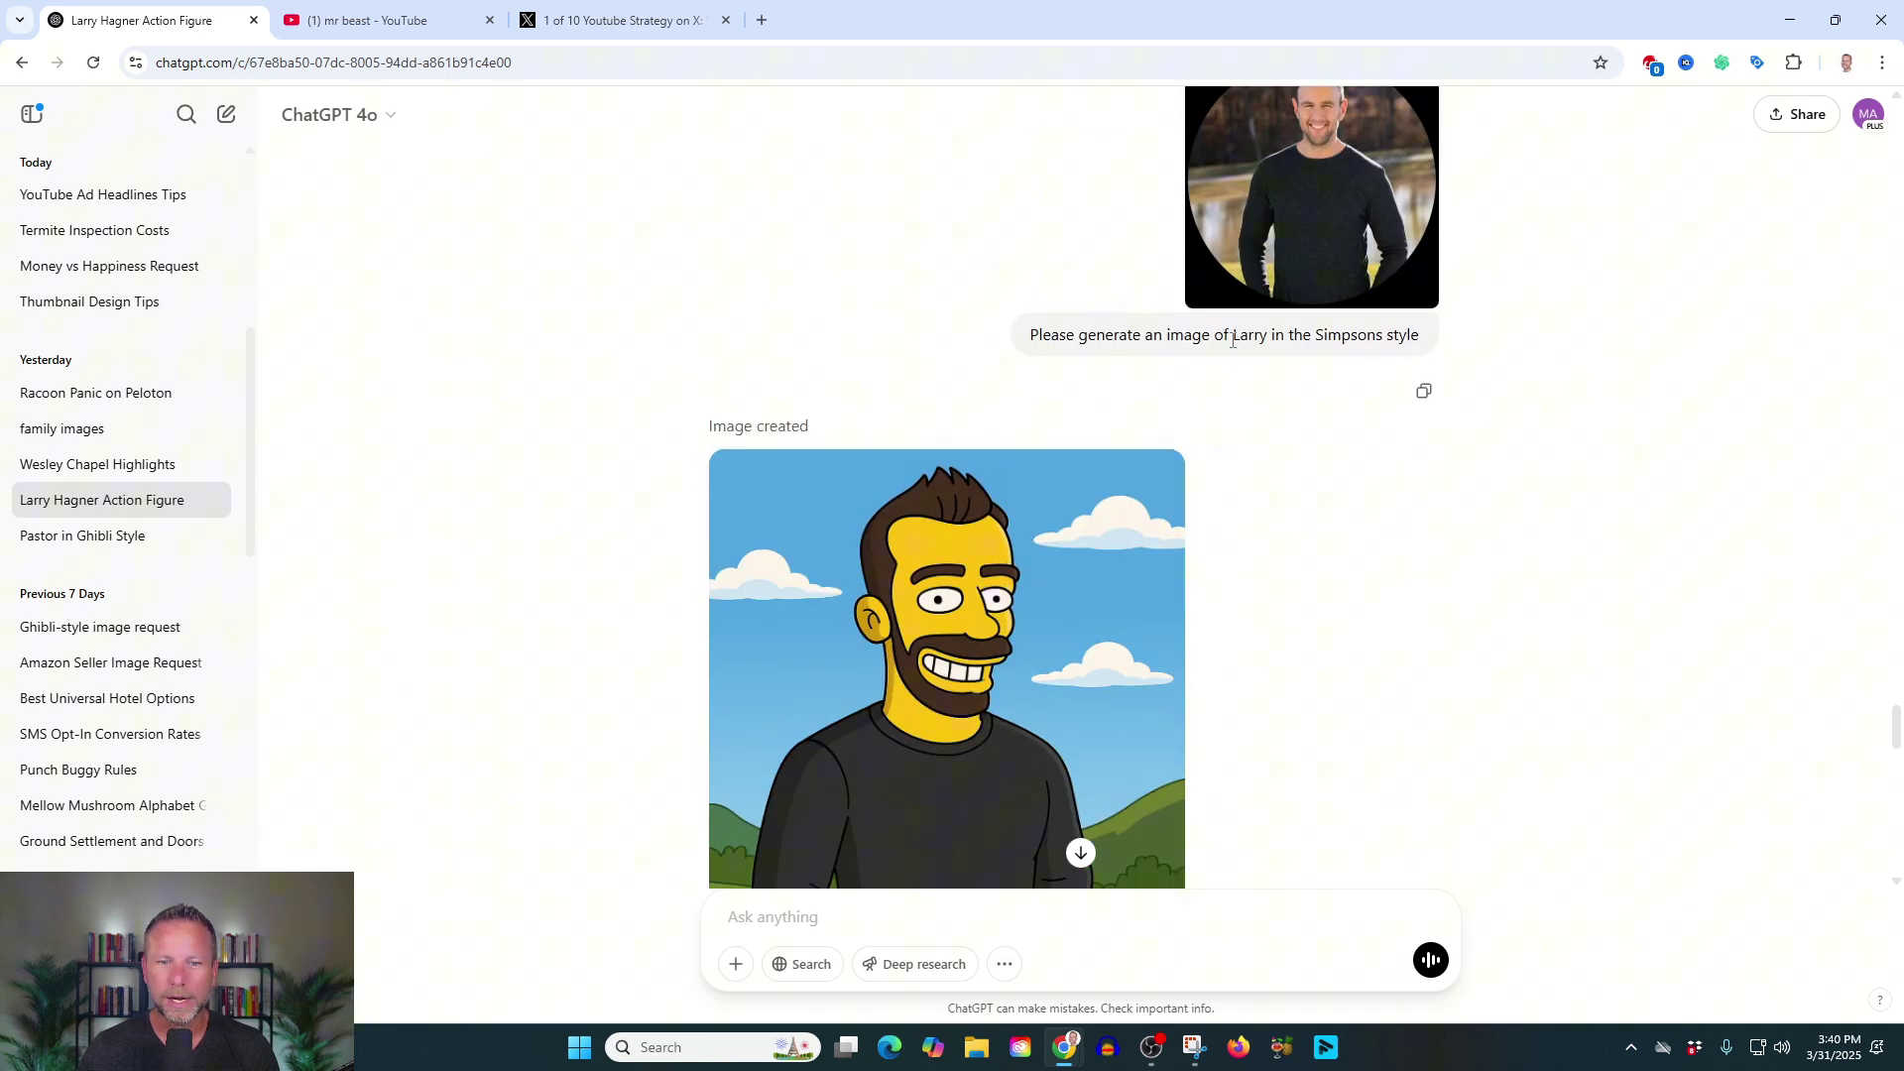
Highlight the Simpsons and Family Guy style wording, then open the 'Racoon Panic on Peloton' chat.
{"action": "left_click_drag", "start_coordinate": [1244, 339], "coordinate": [1414, 338]}
{"action": "scroll", "coordinate": [1327, 382], "scroll_direction": "down", "scroll_amount": 3}
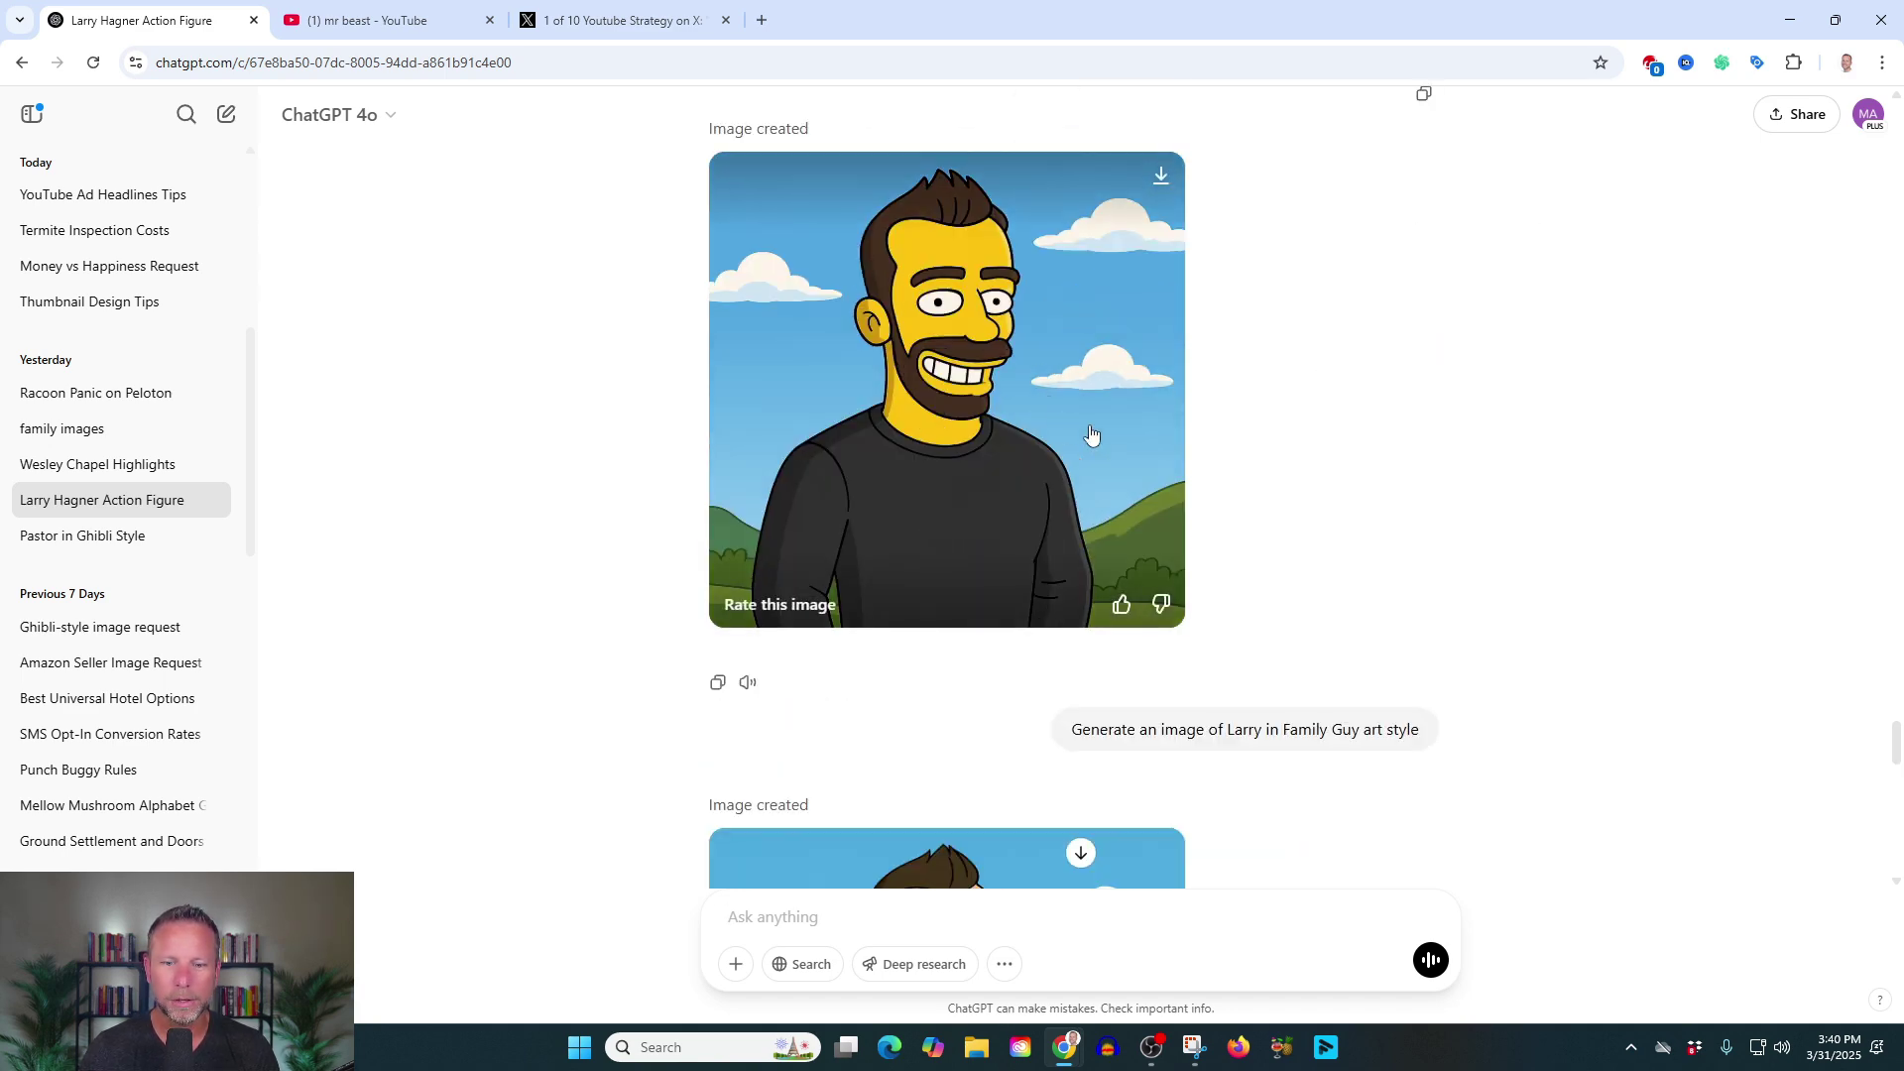
{"action": "left_click_drag", "start_coordinate": [1219, 729], "coordinate": [1386, 729]}
{"action": "scroll", "coordinate": [1491, 628], "scroll_direction": "down", "scroll_amount": 5}
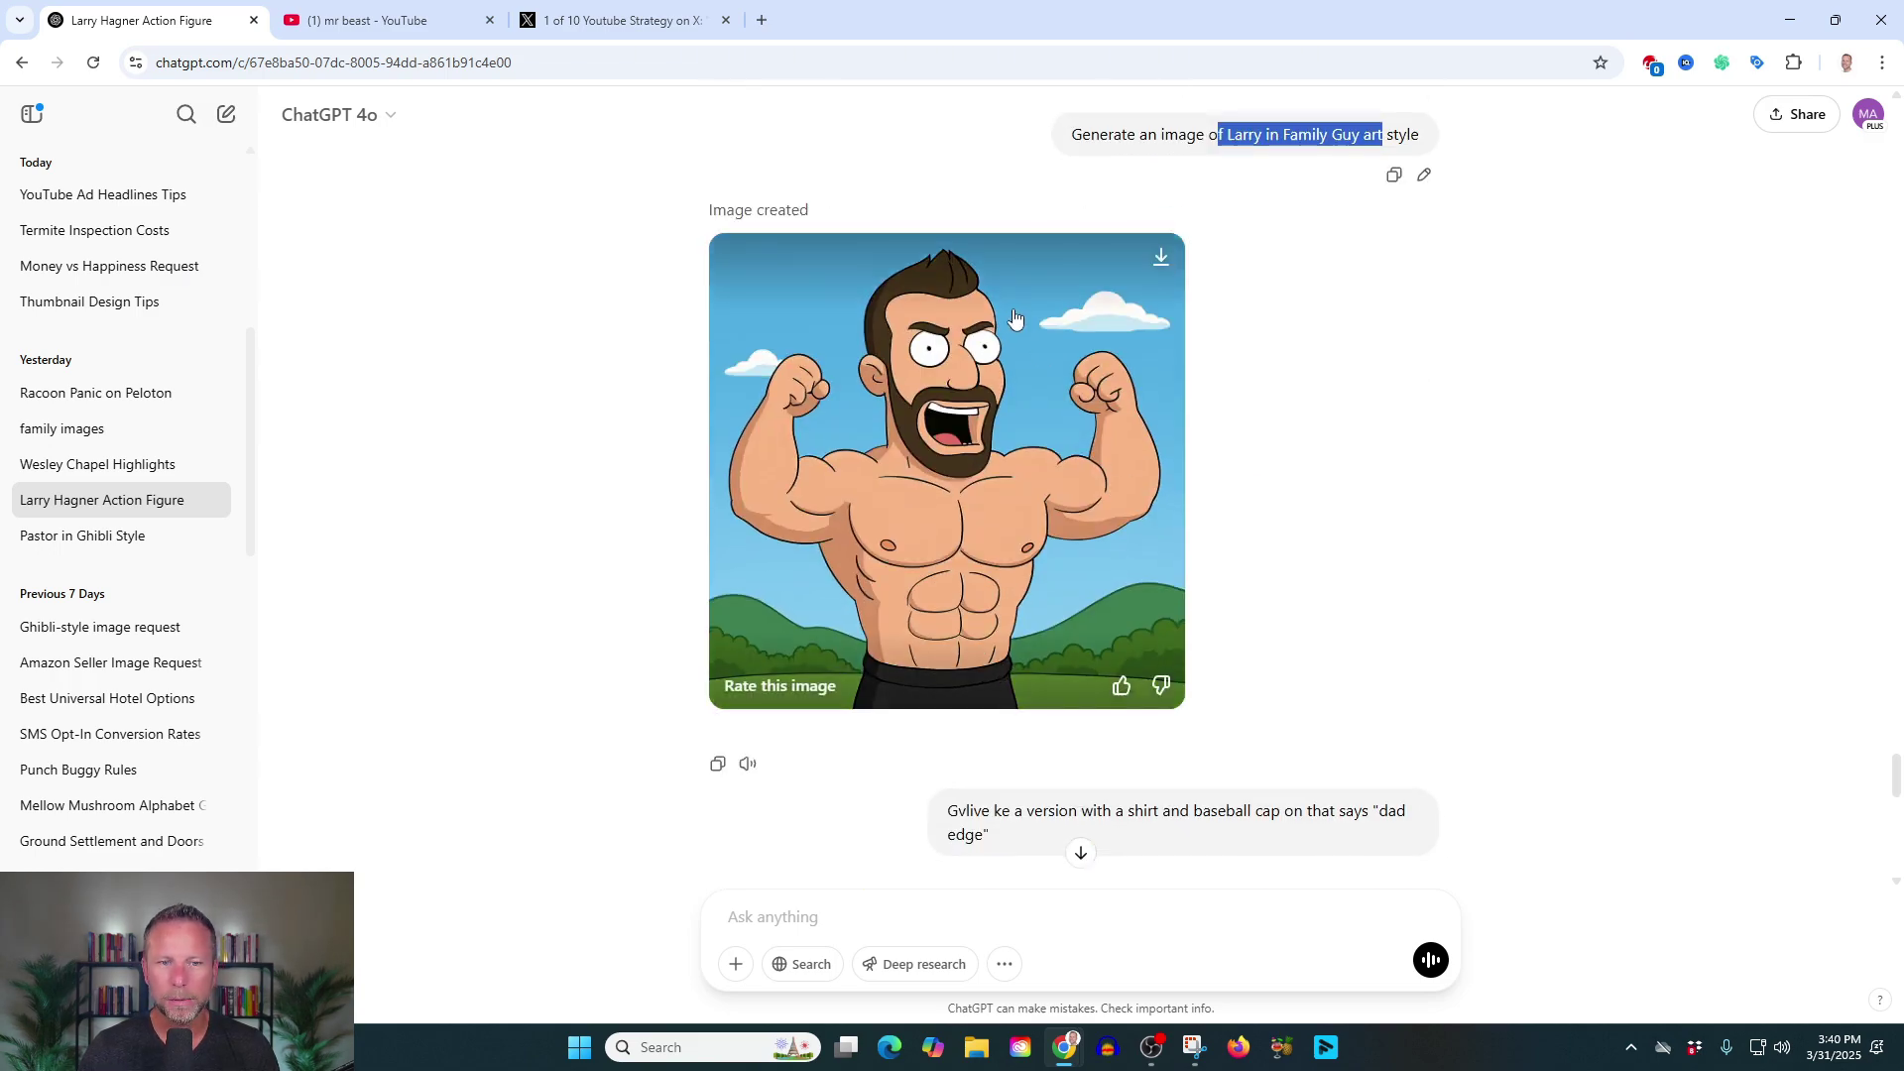
{"action": "scroll", "coordinate": [1423, 405], "scroll_direction": "down", "scroll_amount": 1}
{"action": "scroll", "coordinate": [1423, 404], "scroll_direction": "down", "scroll_amount": 10}
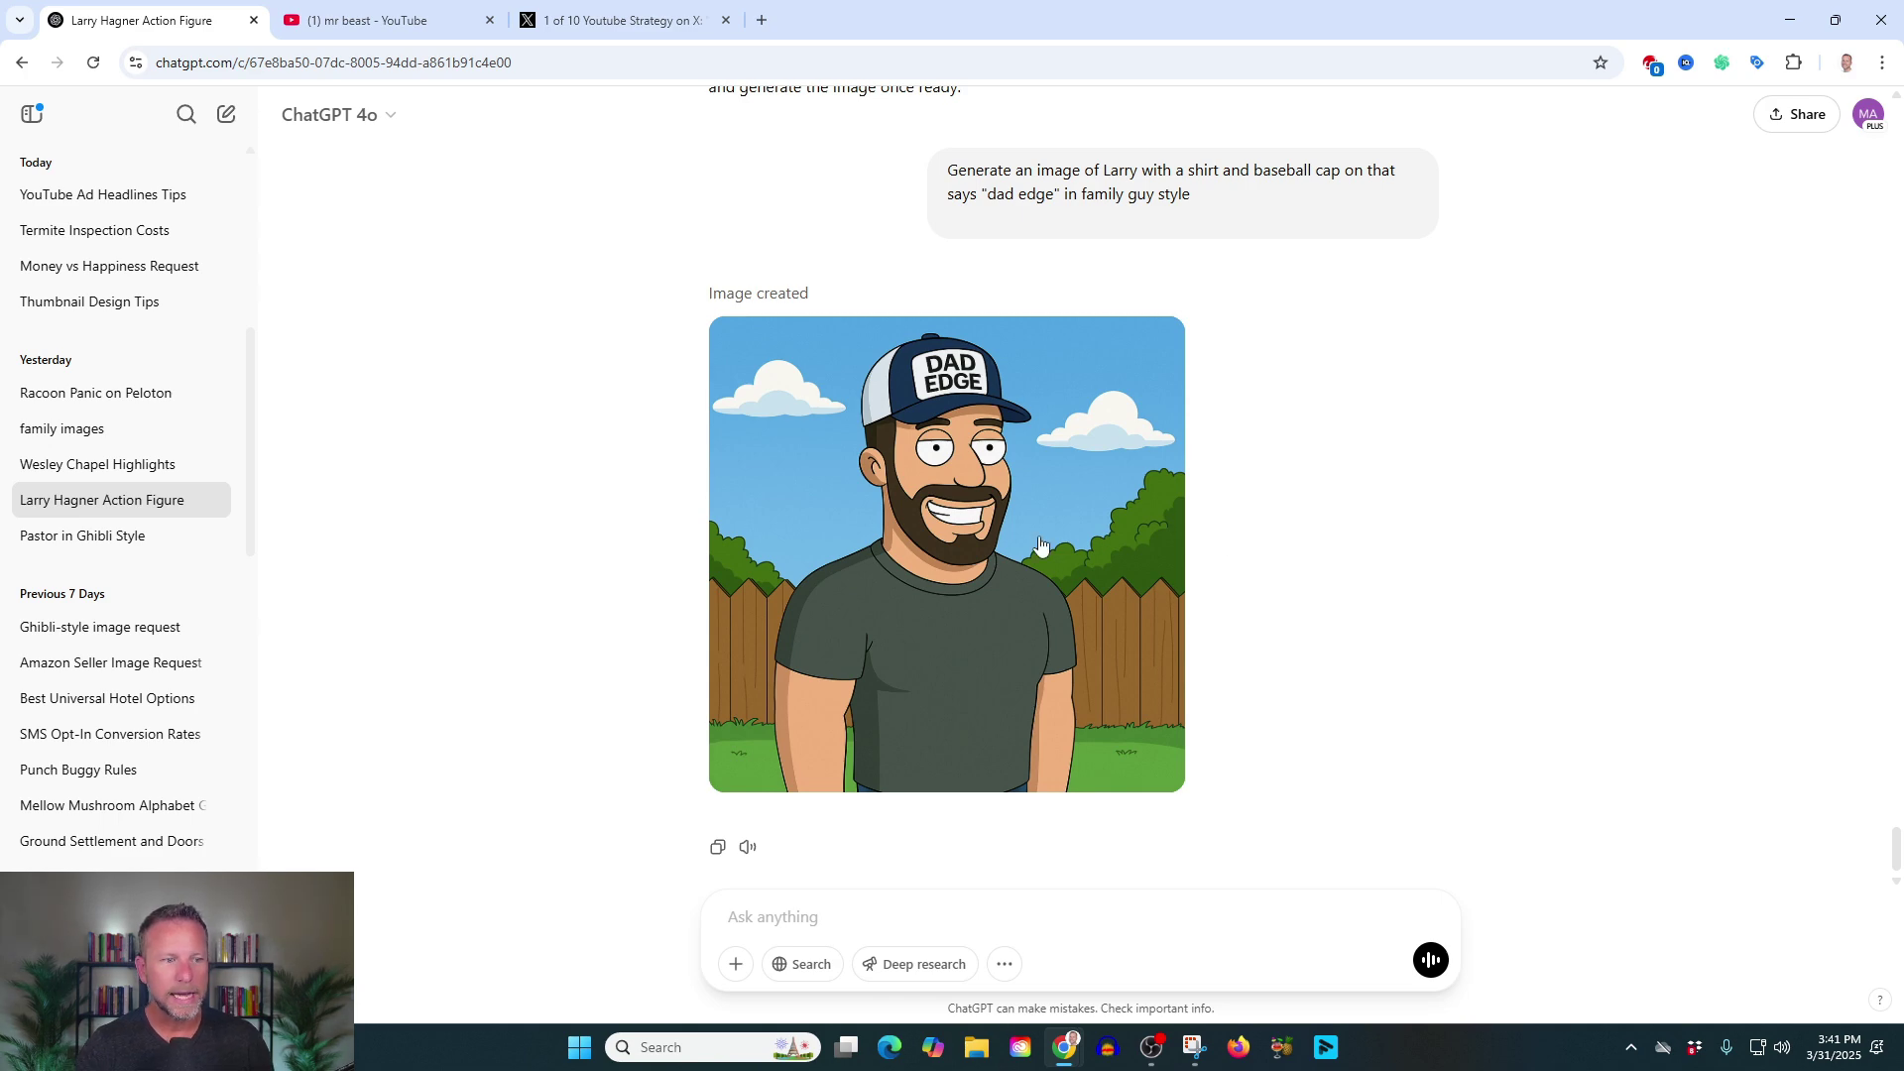
{"action": "left_click", "coordinate": [147, 397]}
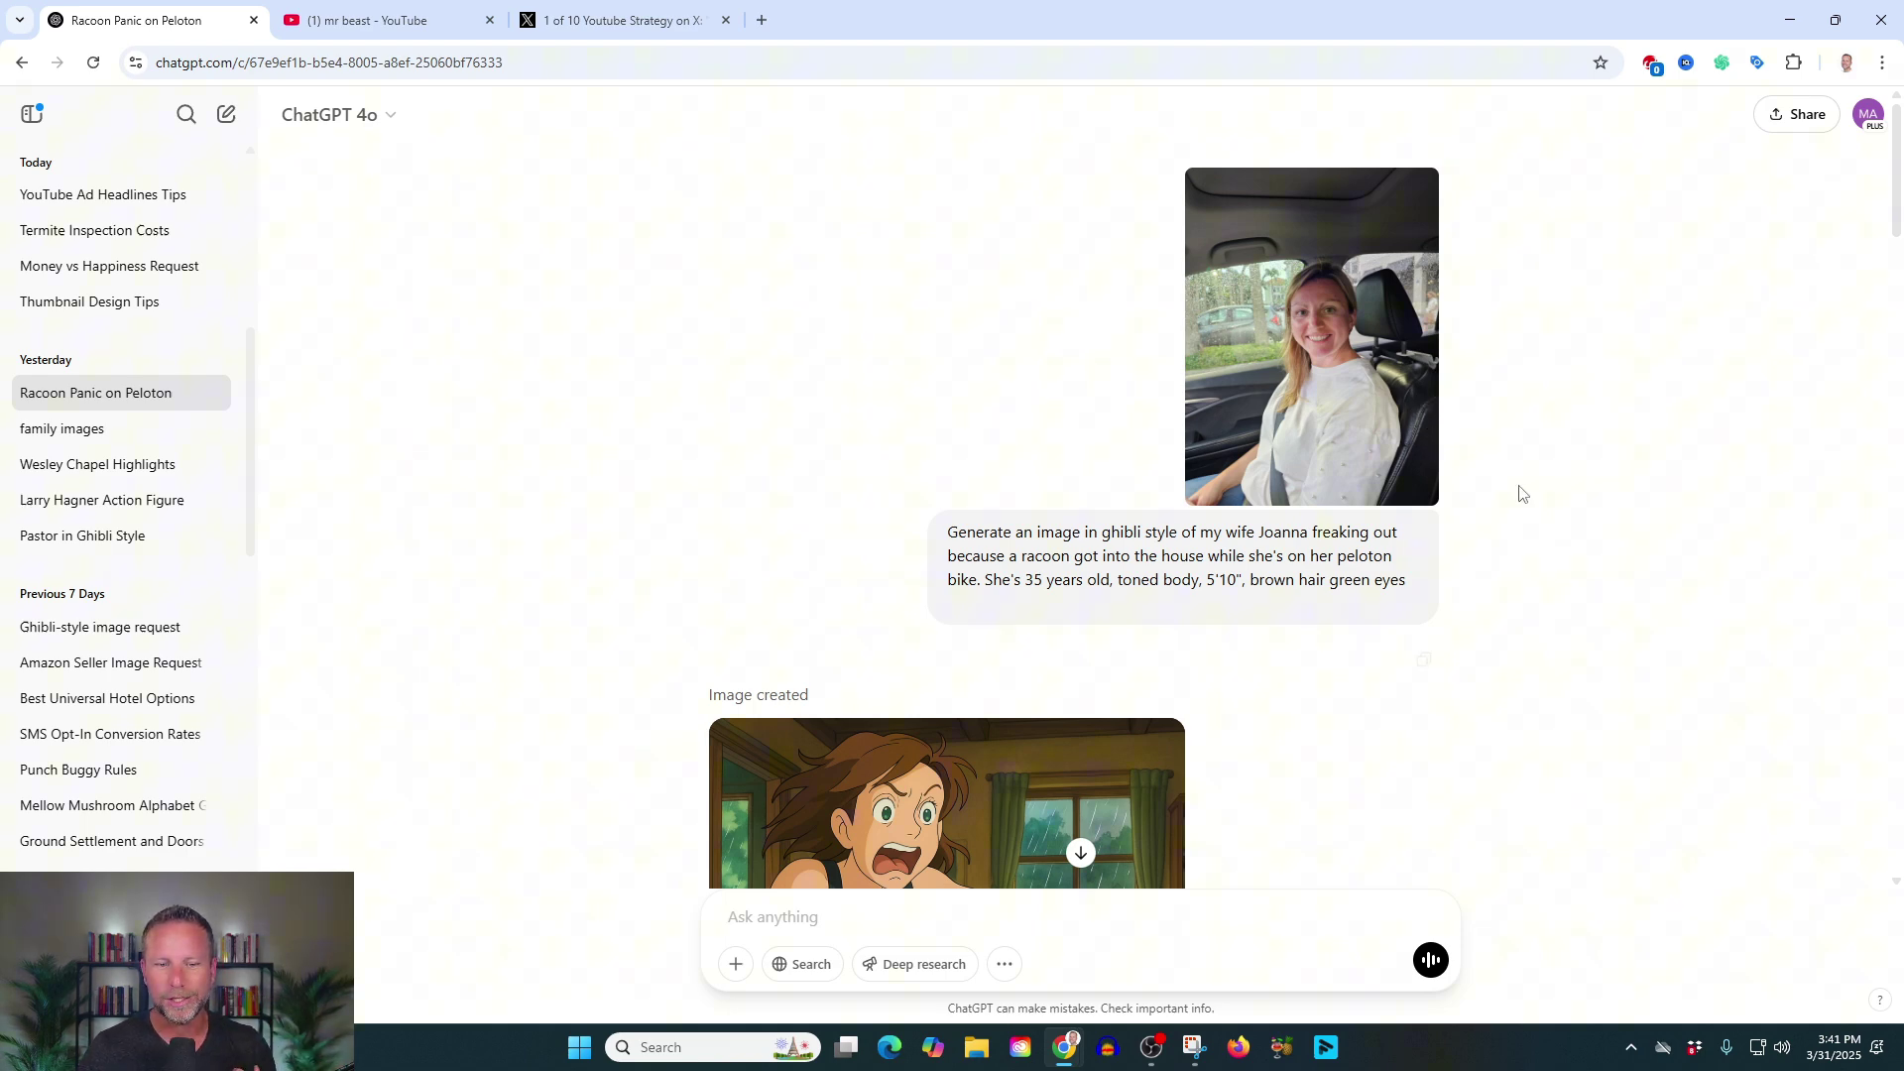
{"action": "scroll", "coordinate": [1542, 516], "scroll_direction": "down", "scroll_amount": 6}
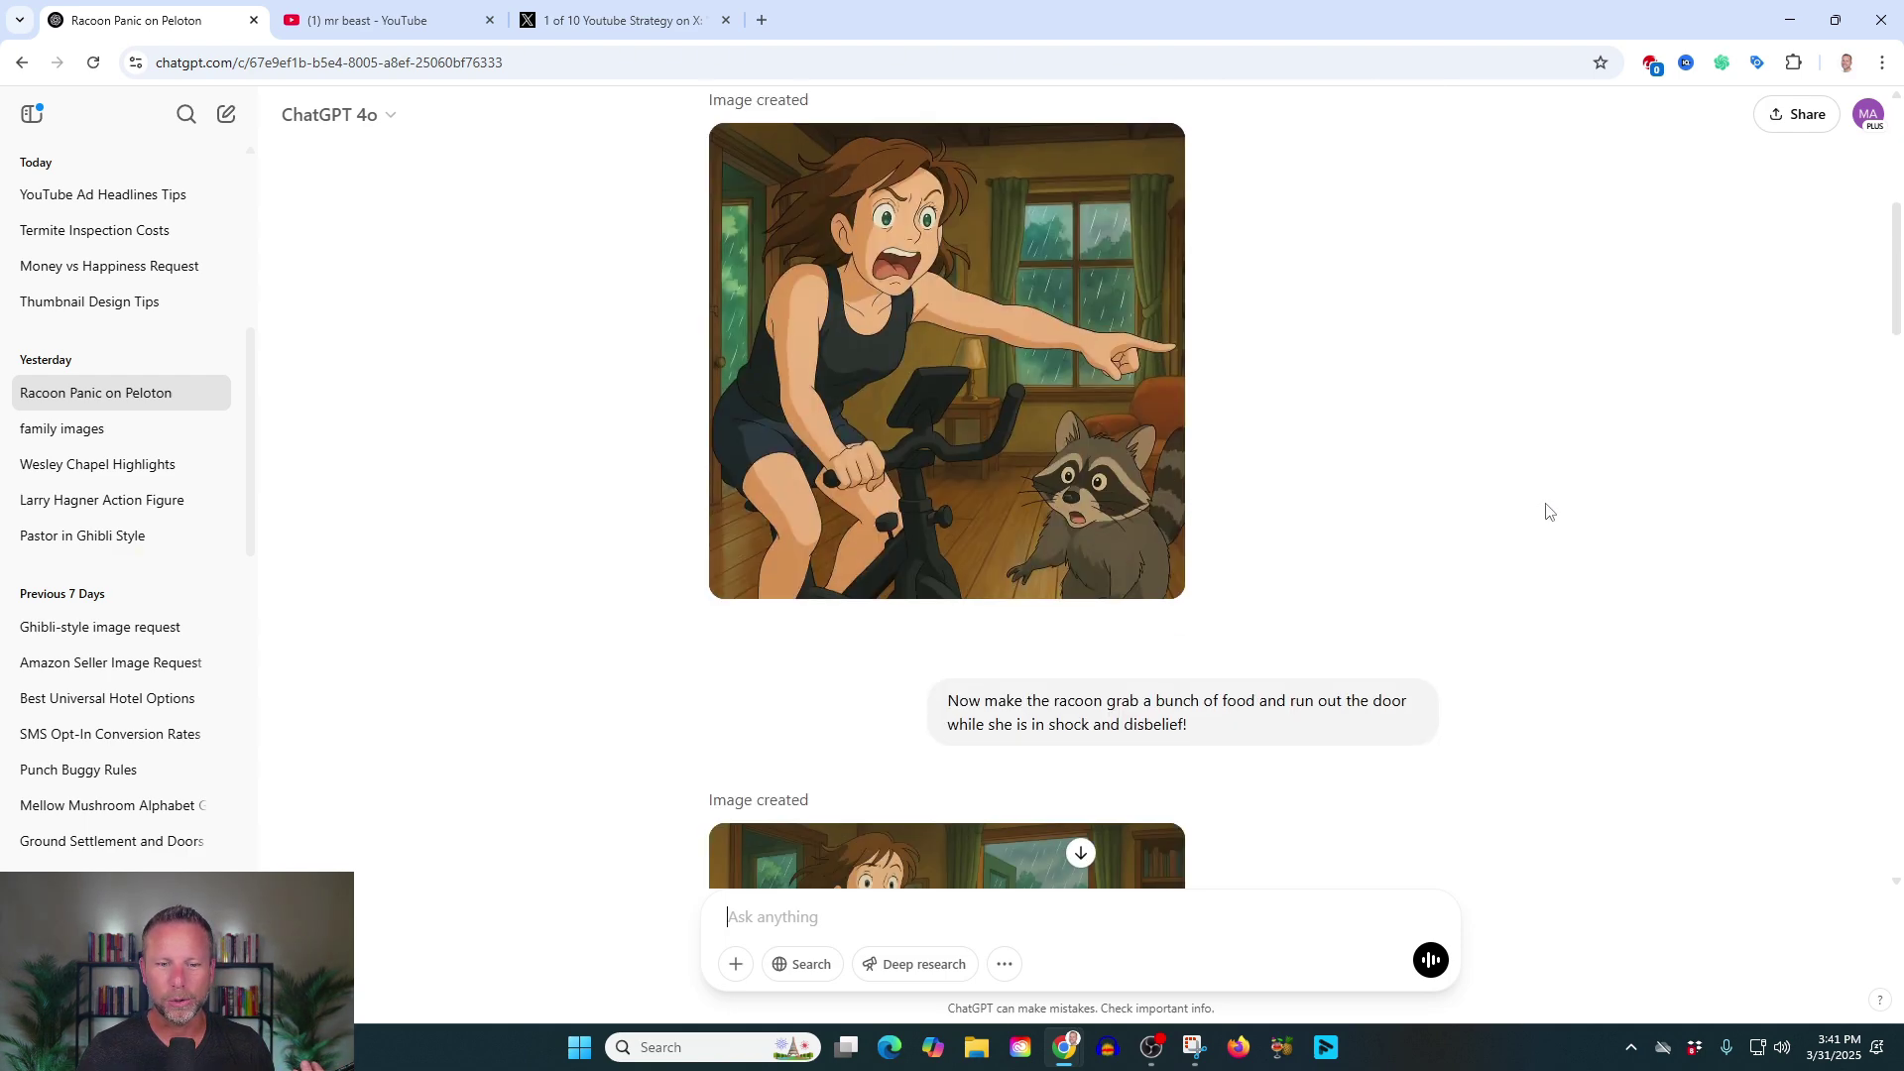
{"action": "scroll", "coordinate": [1557, 488], "scroll_direction": "up", "scroll_amount": 3}
{"action": "scroll", "coordinate": [1468, 446], "scroll_direction": "down", "scroll_amount": 3}
{"action": "scroll", "coordinate": [1462, 451], "scroll_direction": "up", "scroll_amount": 6}
{"action": "scroll", "coordinate": [1016, 466], "scroll_direction": "down", "scroll_amount": 3}
{"action": "scroll", "coordinate": [1424, 401], "scroll_direction": "up", "scroll_amount": 3}
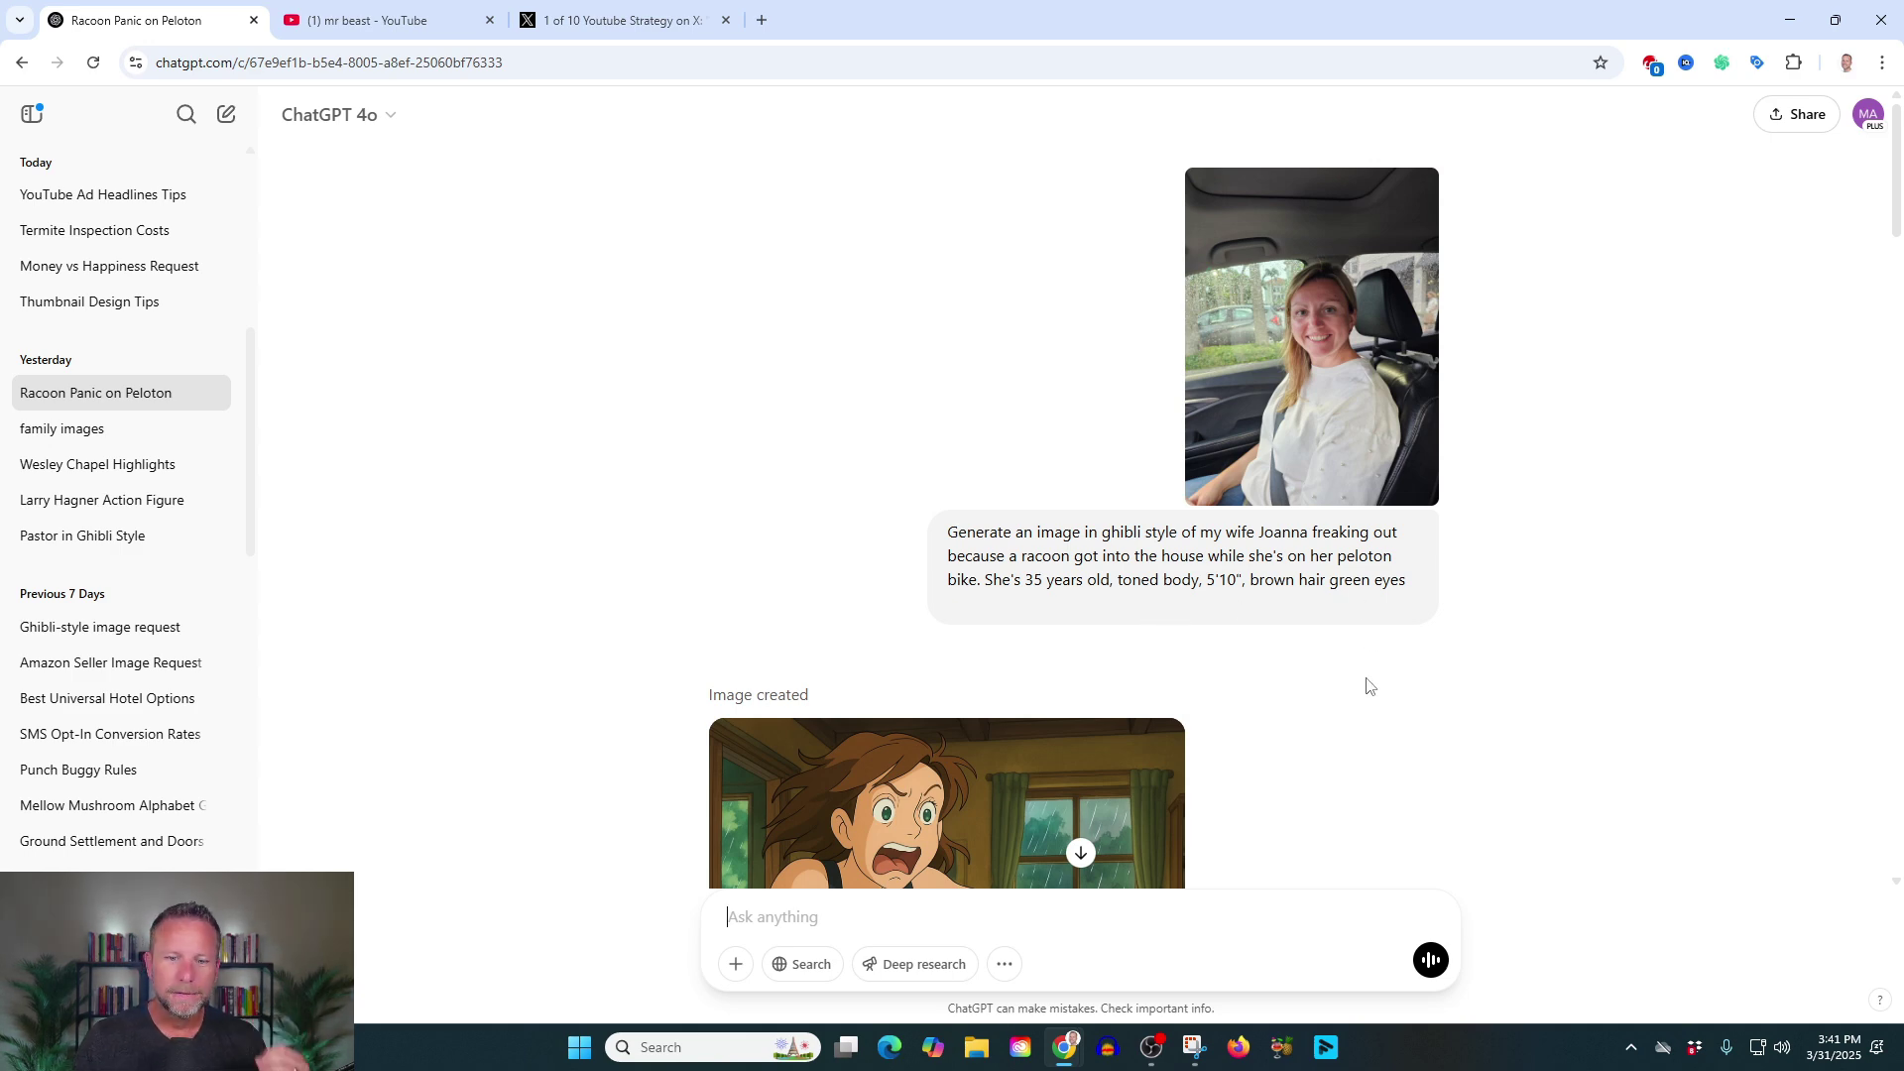
{"action": "scroll", "coordinate": [1386, 689], "scroll_direction": "down", "scroll_amount": 6}
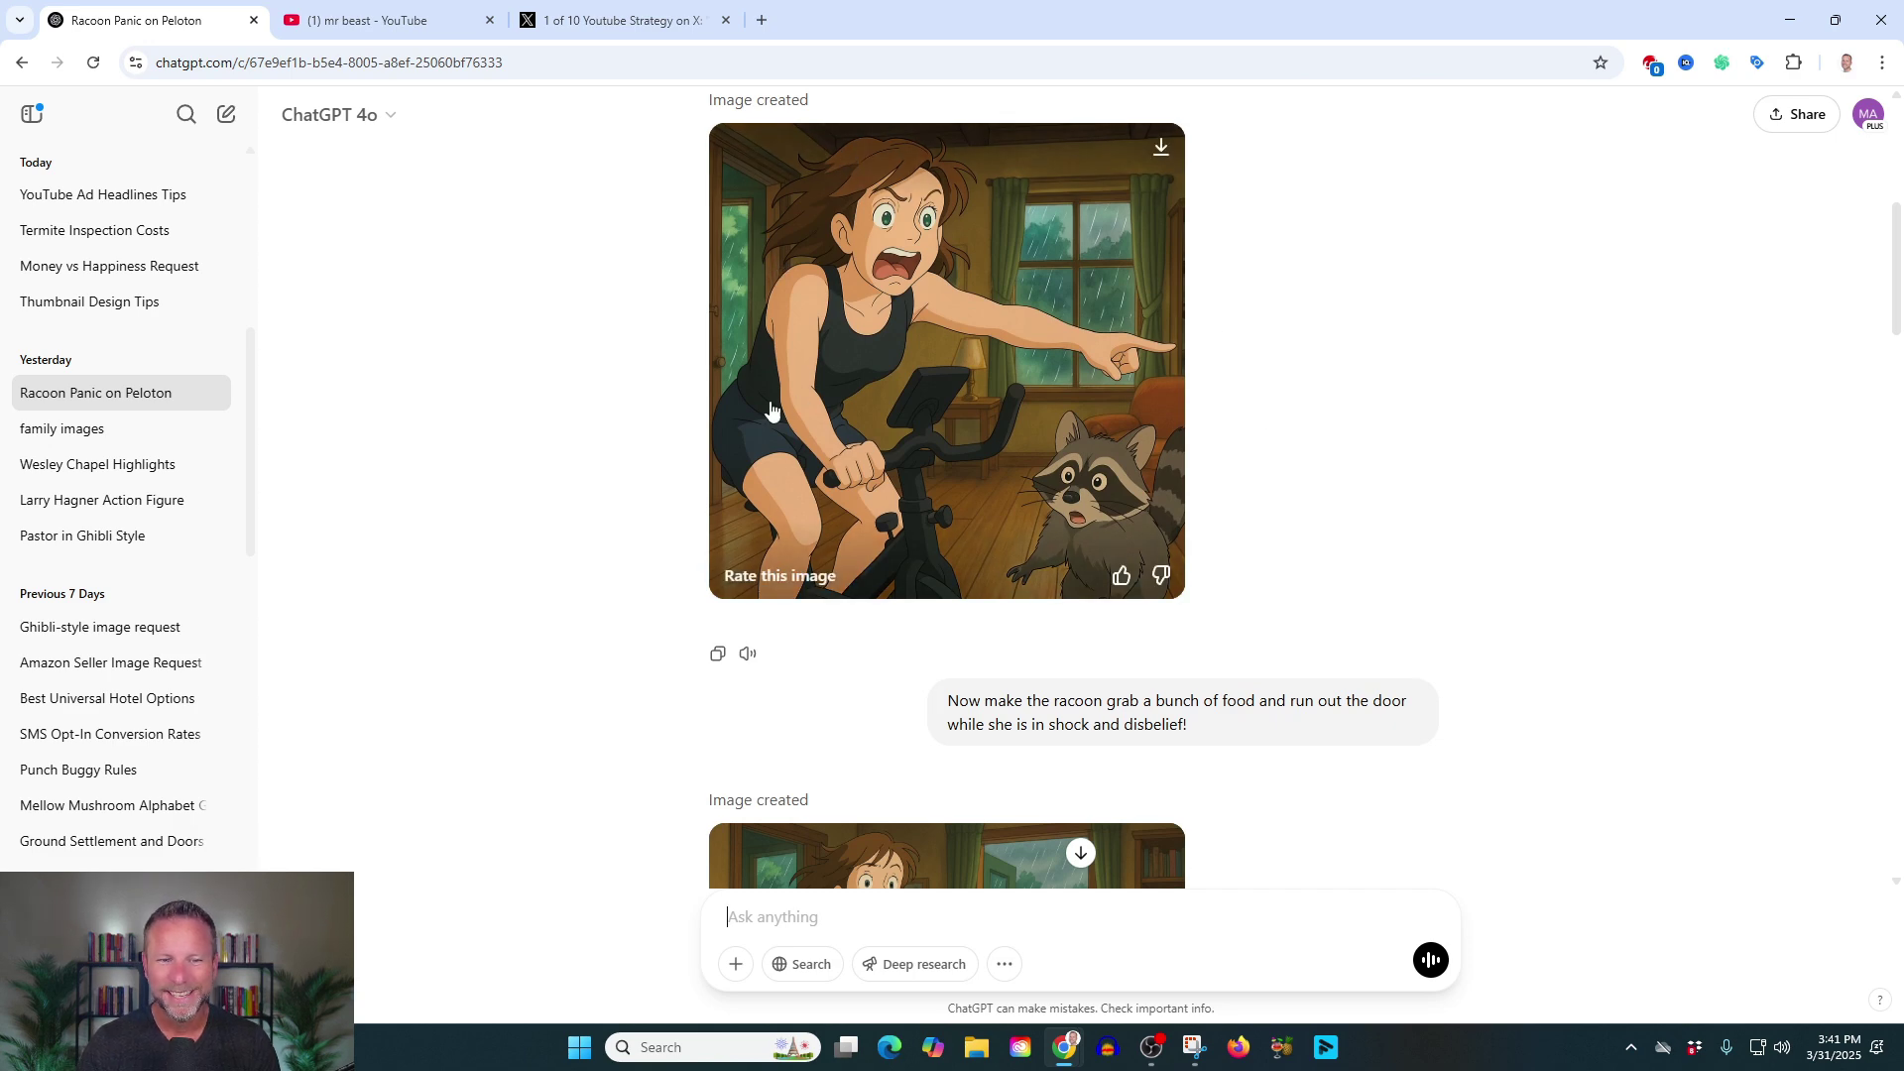
{"action": "scroll", "coordinate": [1096, 467], "scroll_direction": "down", "scroll_amount": 3}
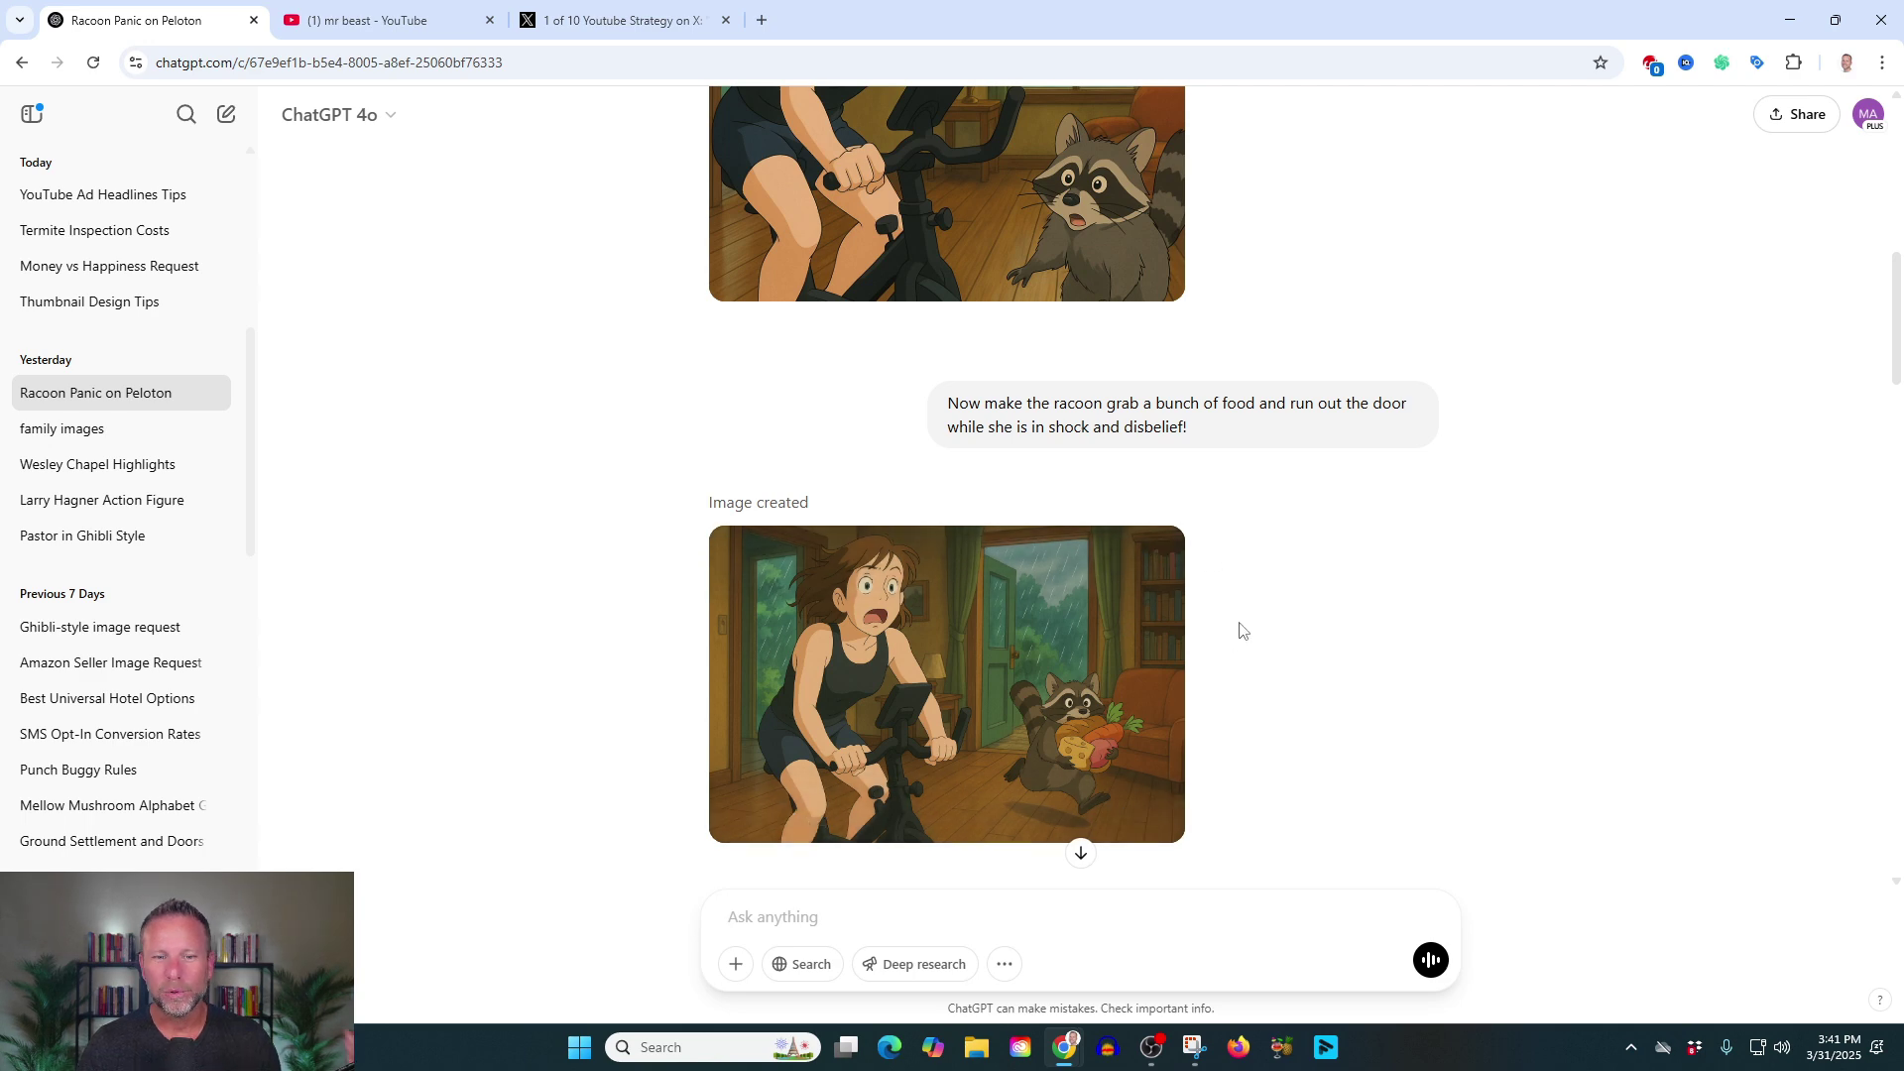
{"action": "scroll", "coordinate": [1246, 613], "scroll_direction": "down", "scroll_amount": 3}
{"action": "scroll", "coordinate": [1246, 421], "scroll_direction": "down", "scroll_amount": 3}
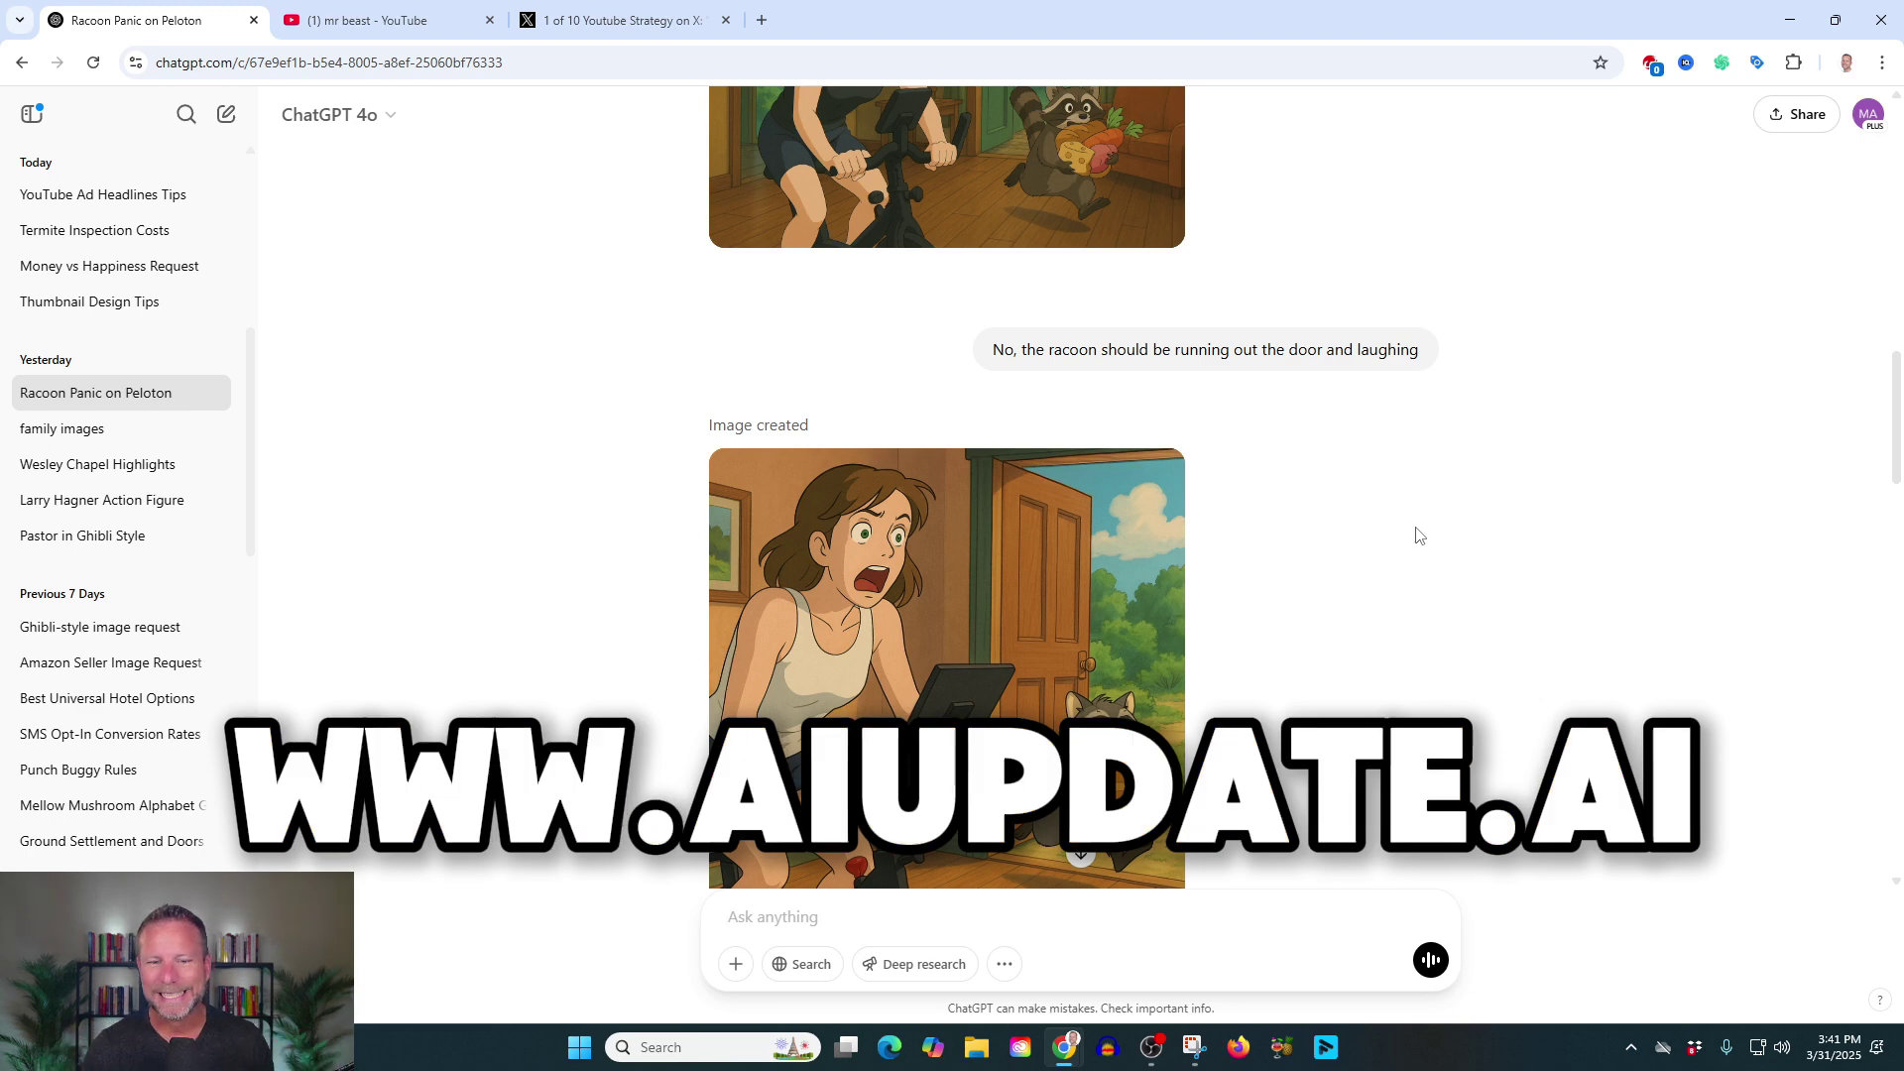
{"action": "scroll", "coordinate": [1428, 515], "scroll_direction": "down", "scroll_amount": 9}
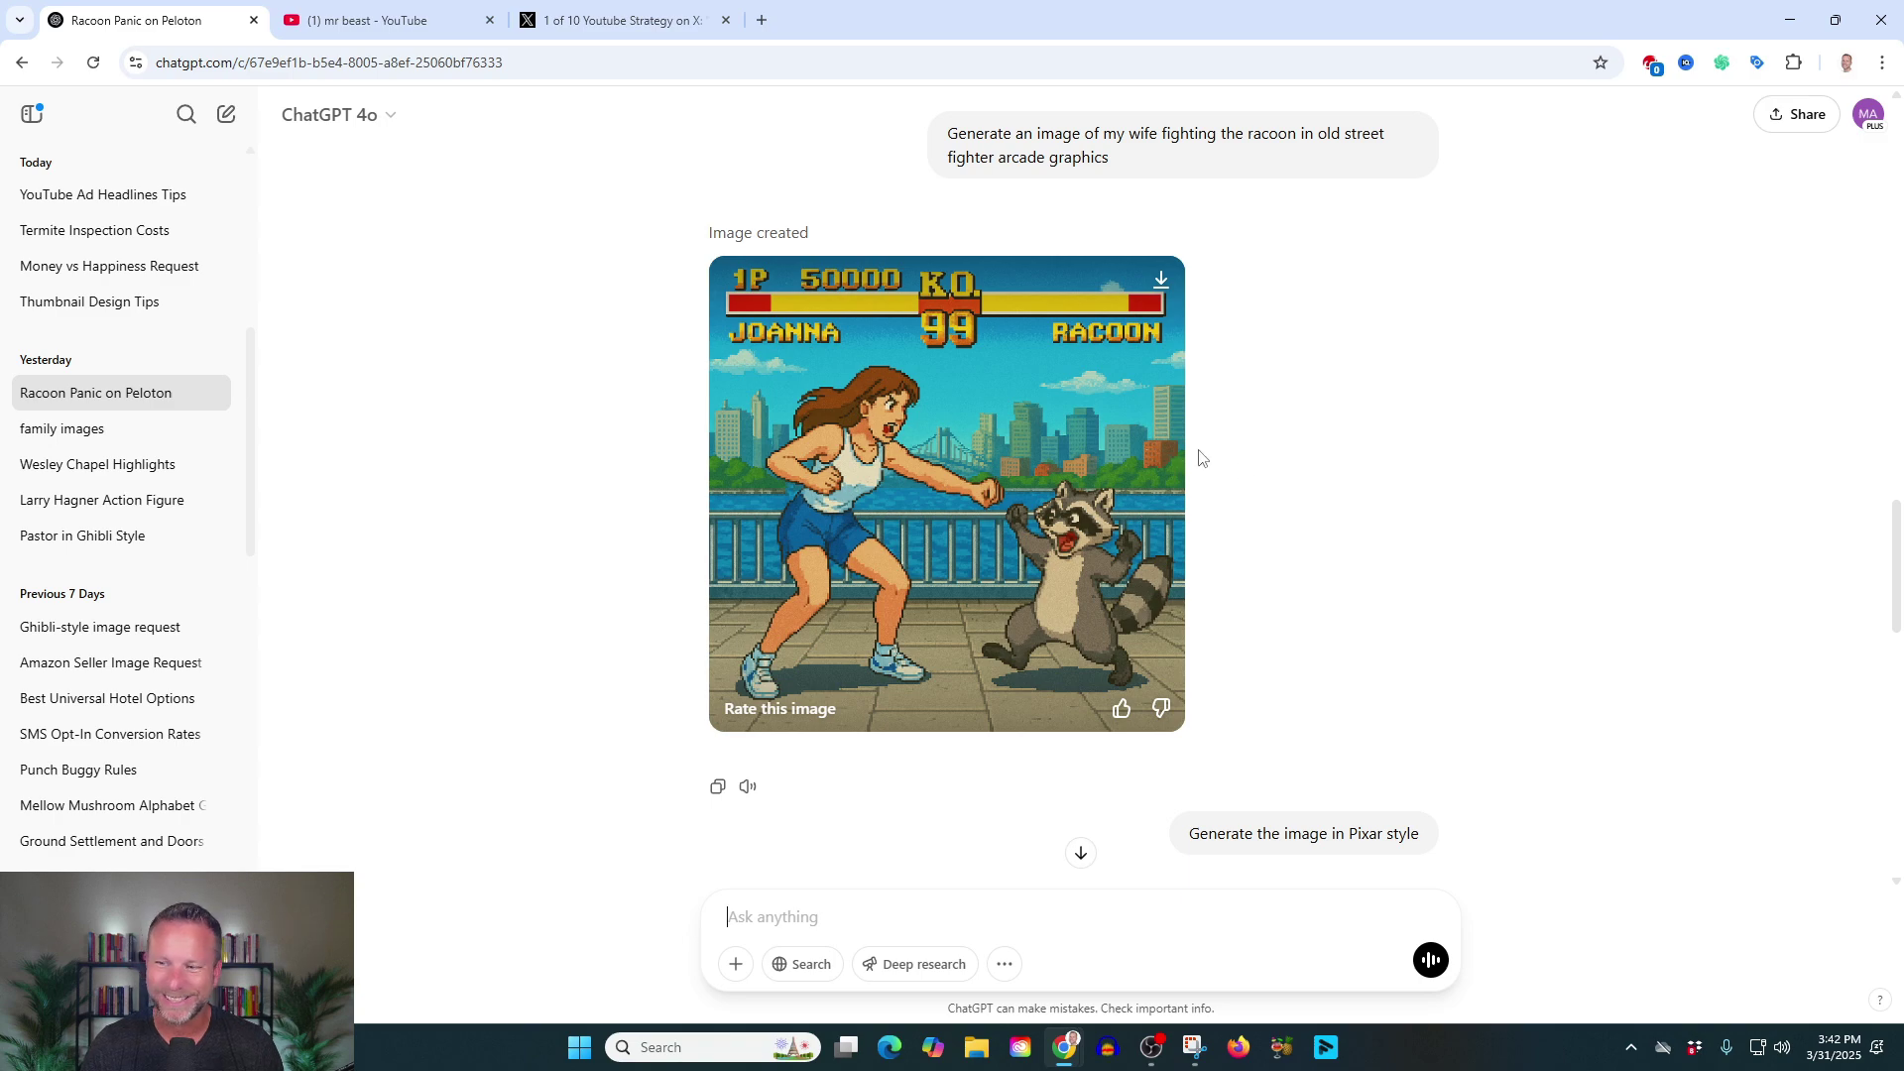
{"action": "scroll", "coordinate": [1276, 445], "scroll_direction": "down", "scroll_amount": 3}
{"action": "scroll", "coordinate": [1276, 445], "scroll_direction": "down", "scroll_amount": 10}
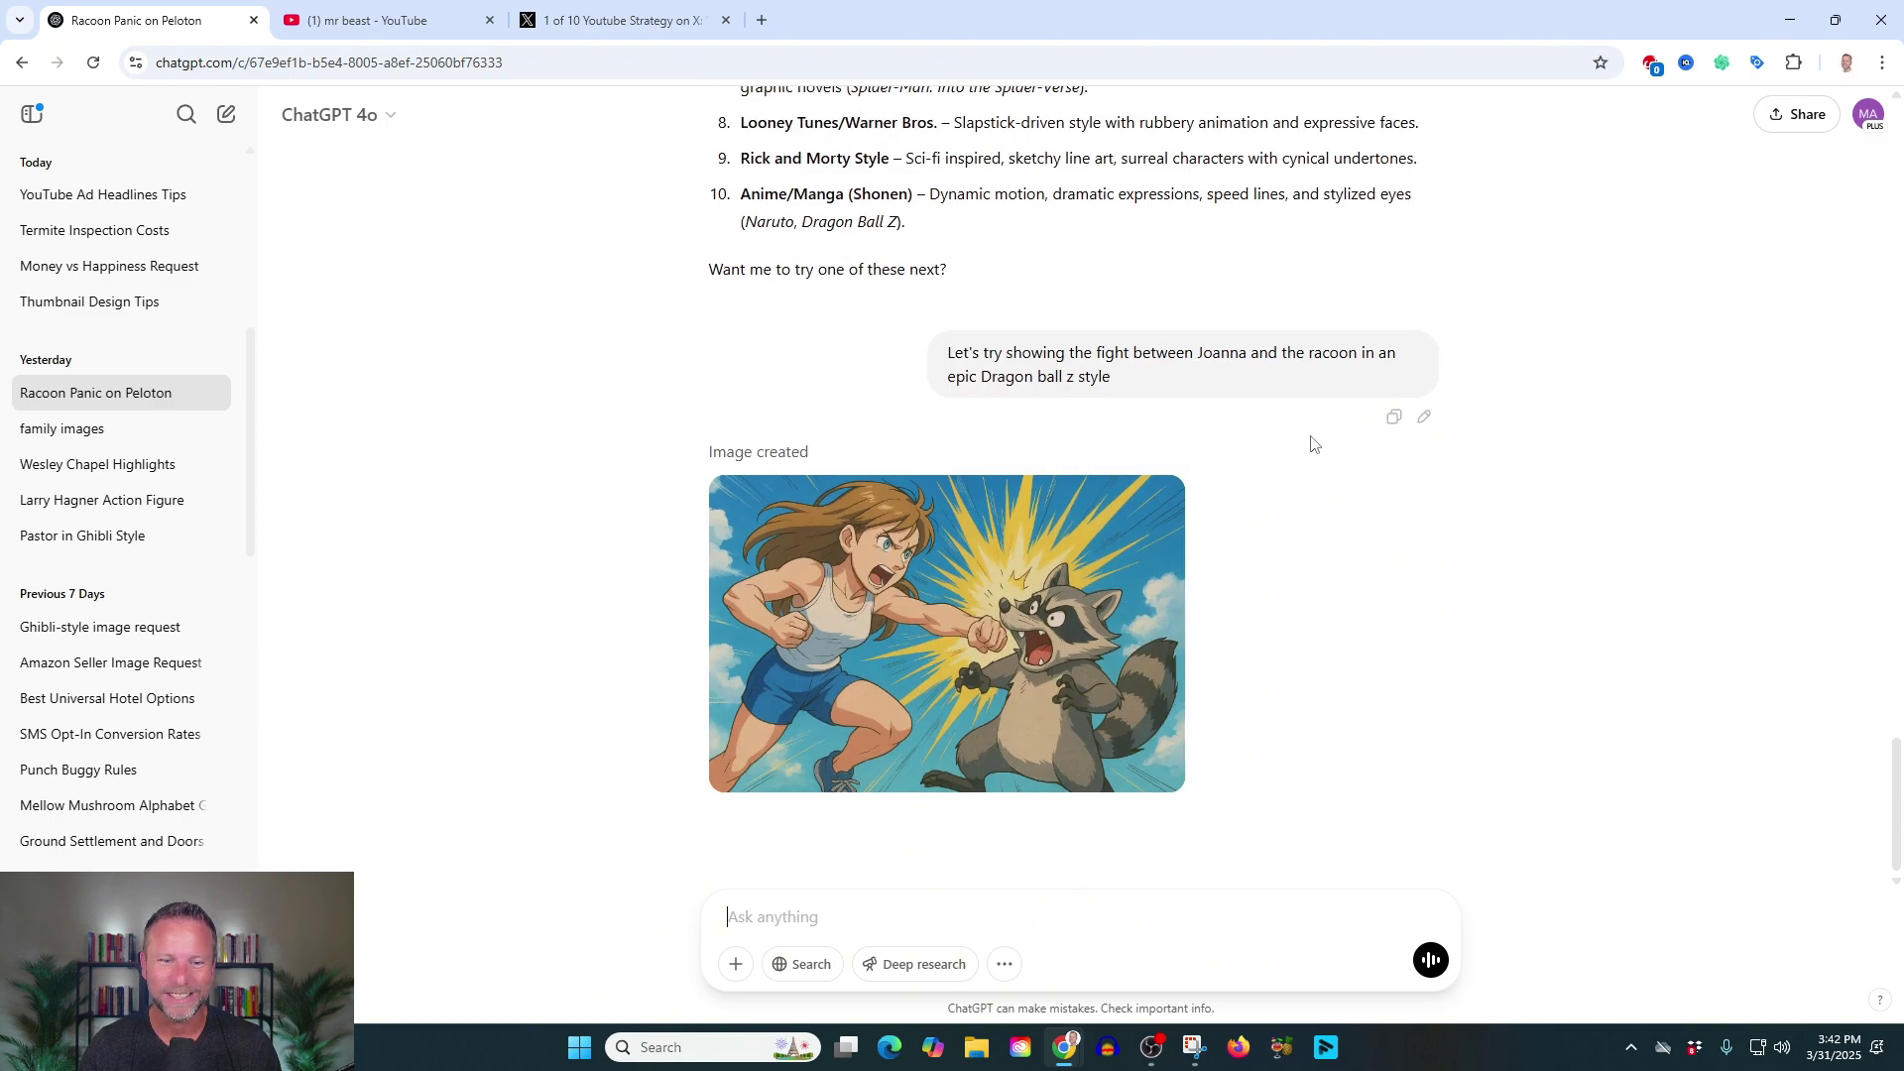
{"action": "left_click_drag", "start_coordinate": [1172, 384], "coordinate": [905, 359]}
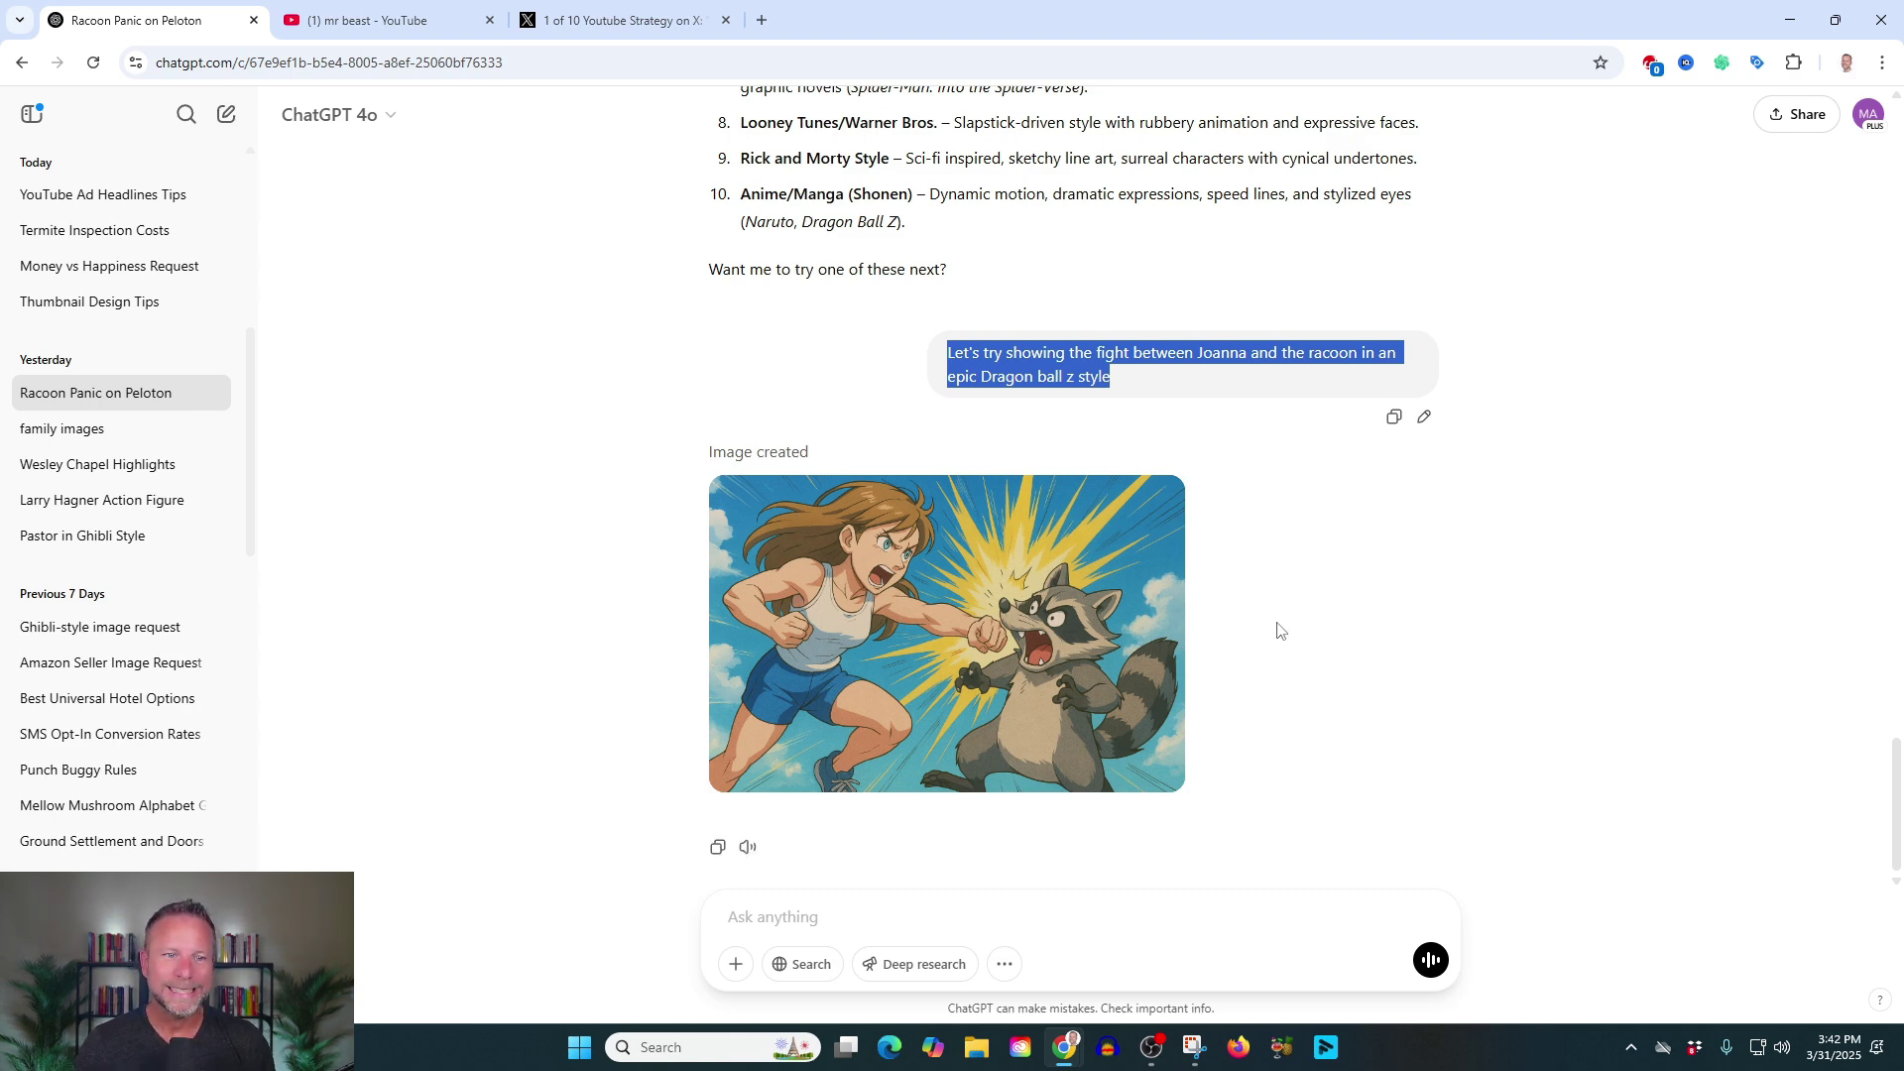
{"action": "scroll", "coordinate": [1287, 640], "scroll_direction": "up", "scroll_amount": 1}
{"action": "scroll", "coordinate": [1151, 526], "scroll_direction": "up", "scroll_amount": 2}
{"action": "scroll", "coordinate": [1160, 505], "scroll_direction": "up", "scroll_amount": 3}
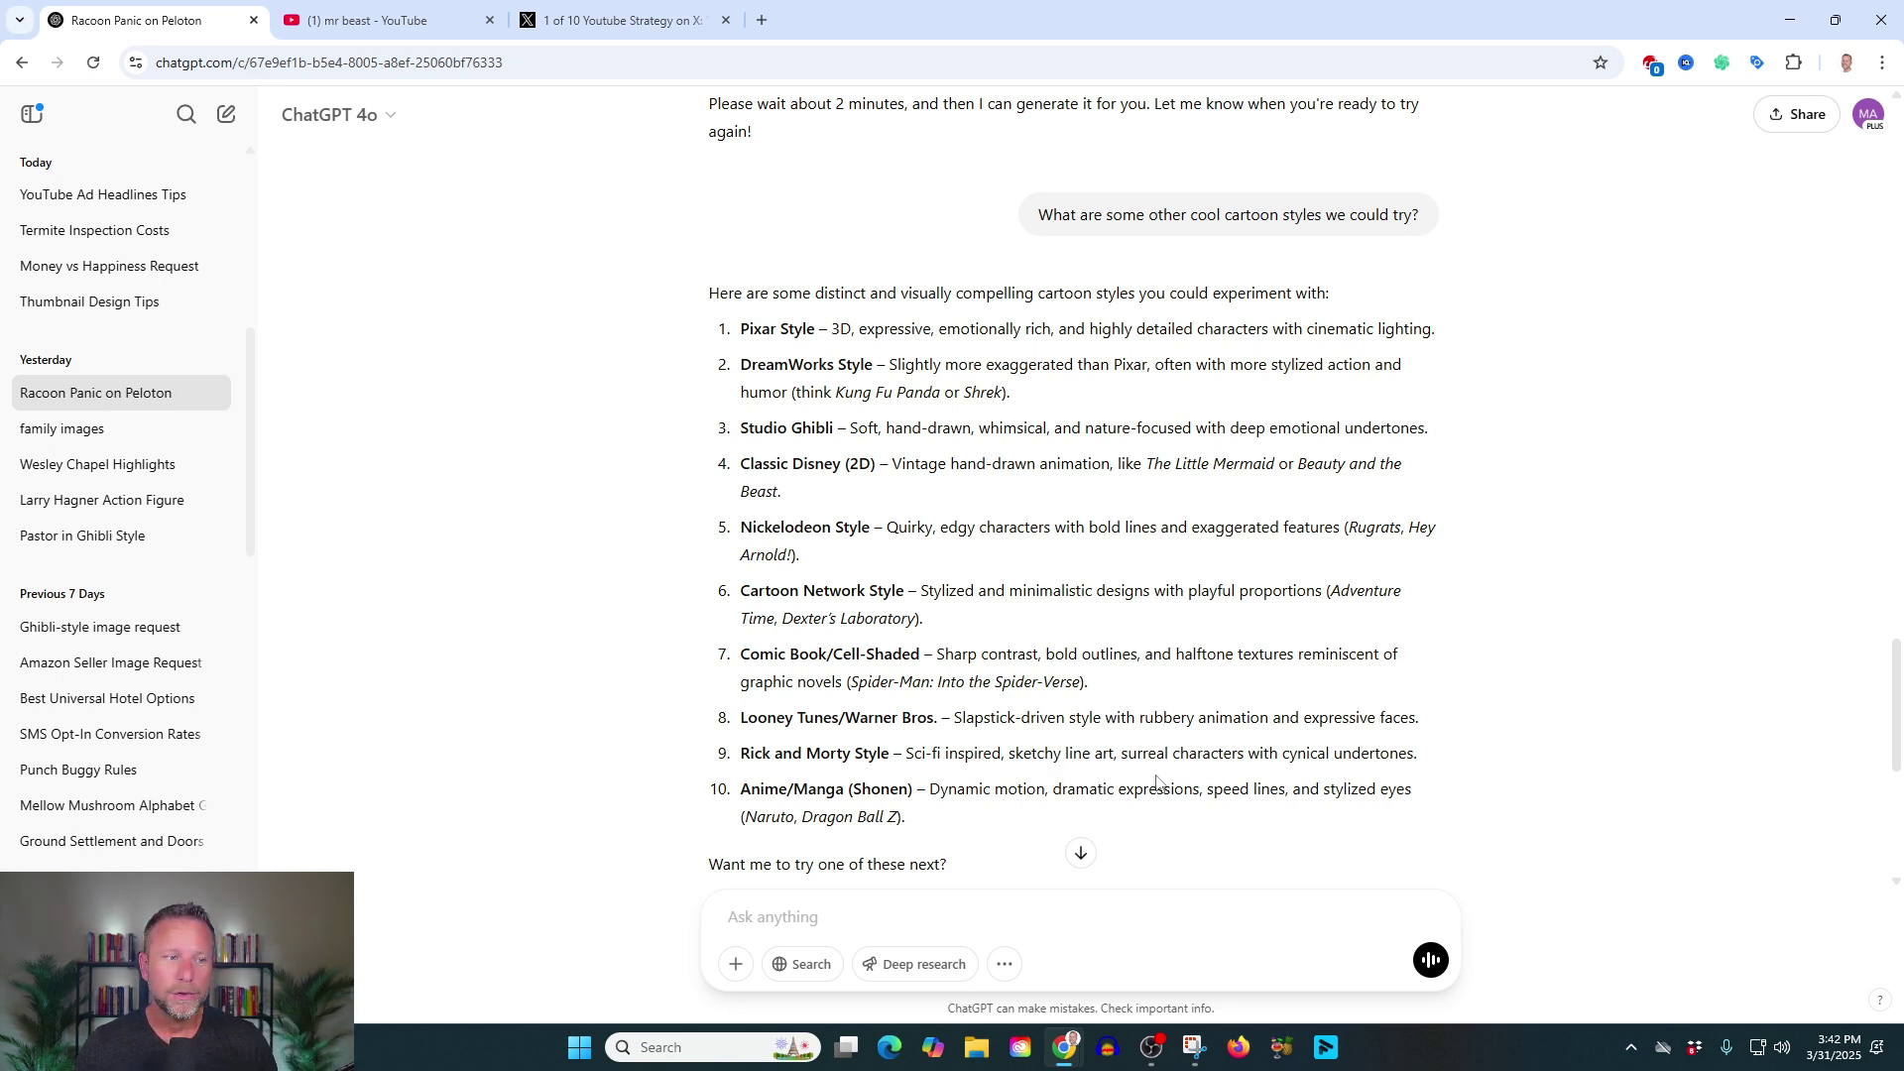
{"action": "scroll", "coordinate": [1165, 774], "scroll_direction": "down", "scroll_amount": 6}
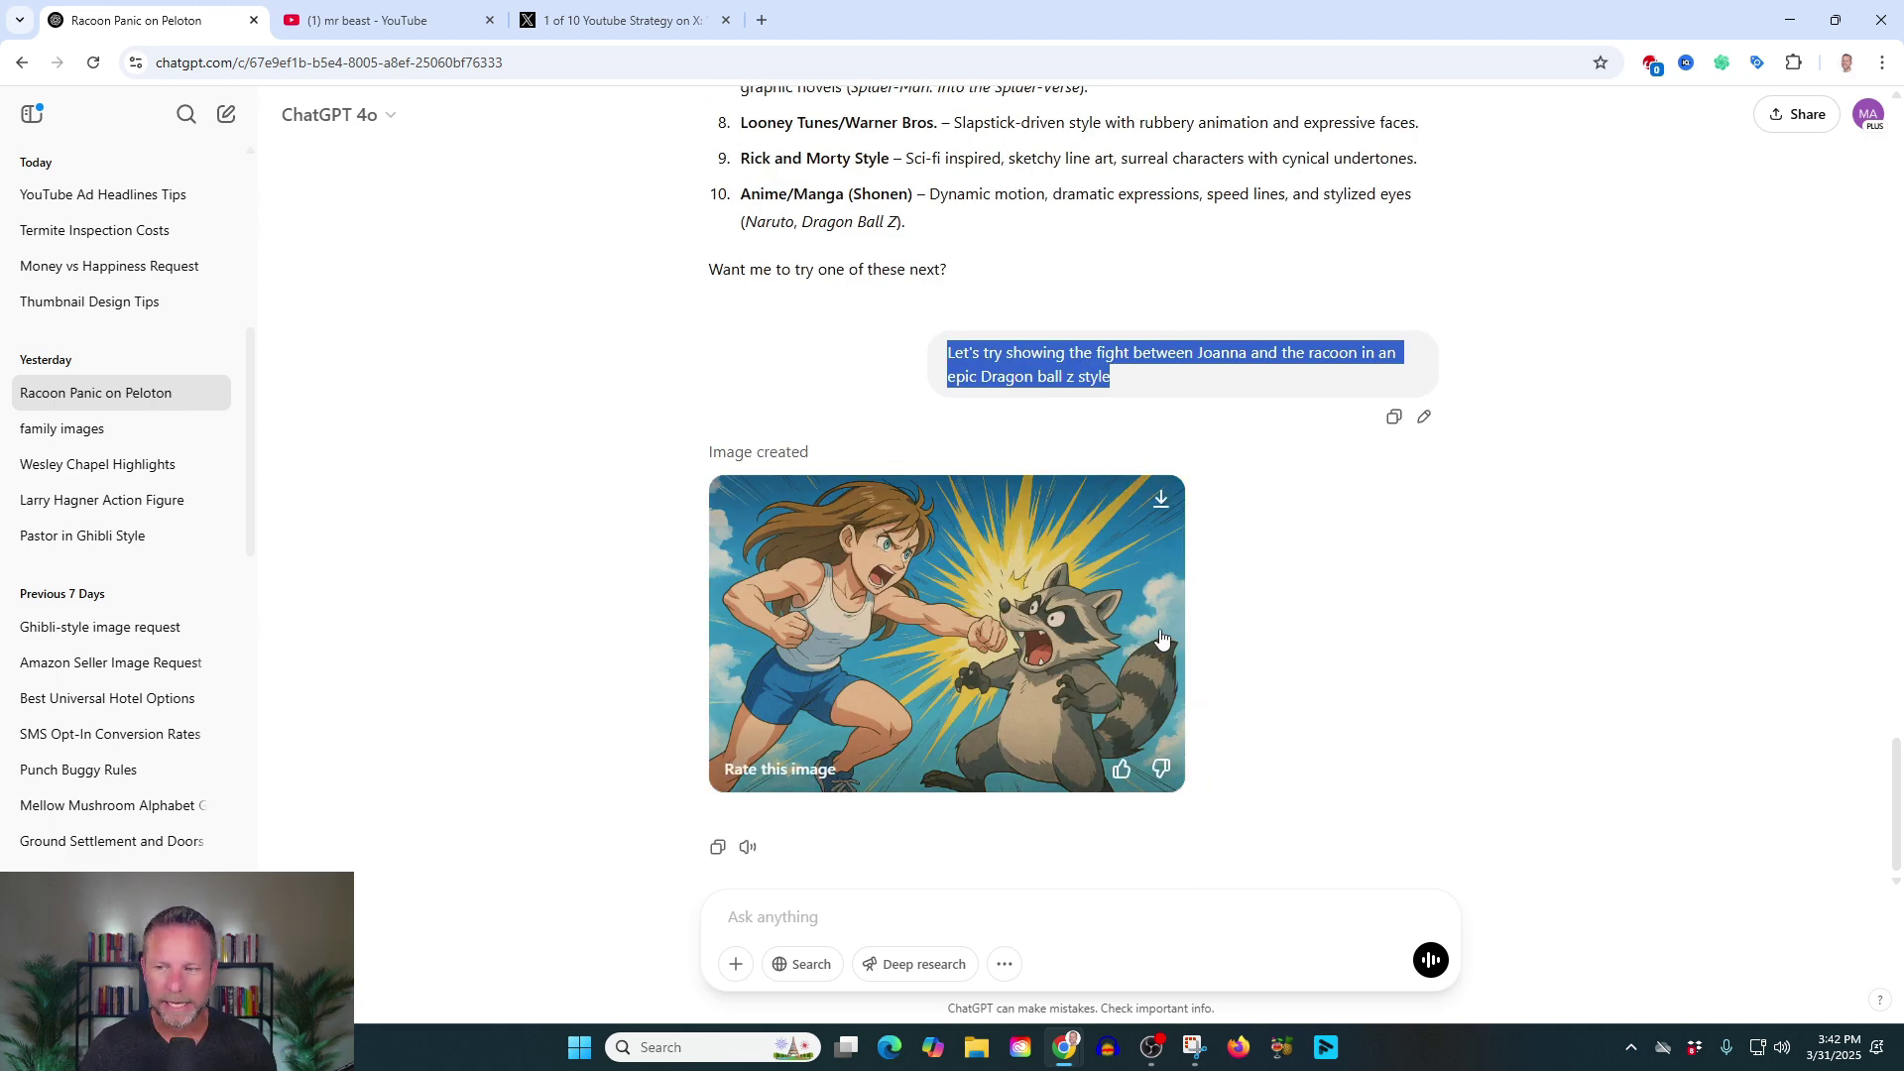
{"action": "mouse_move", "coordinate": [1180, 654]}
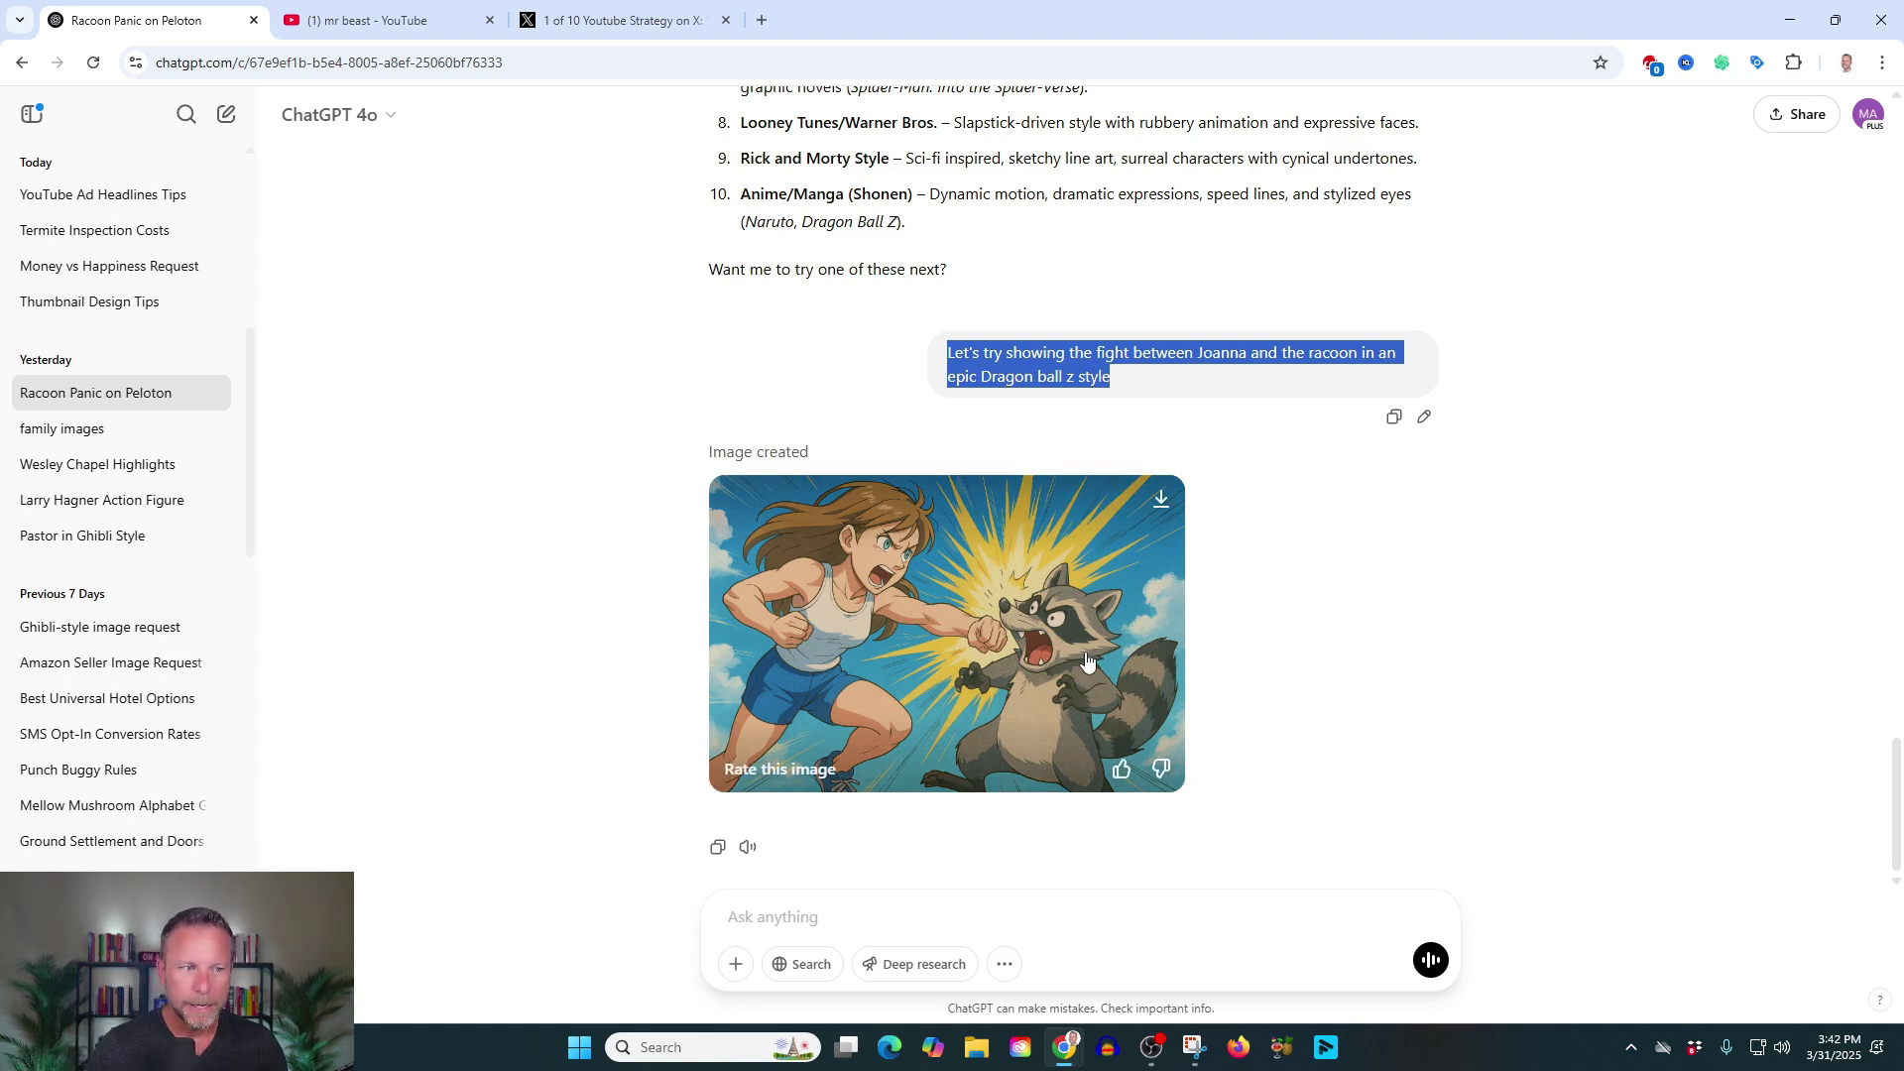
Open the 'Wesley Chapel Highlights' chat with its Where's Waldo-style landmark map.
{"action": "left_click", "coordinate": [117, 475]}
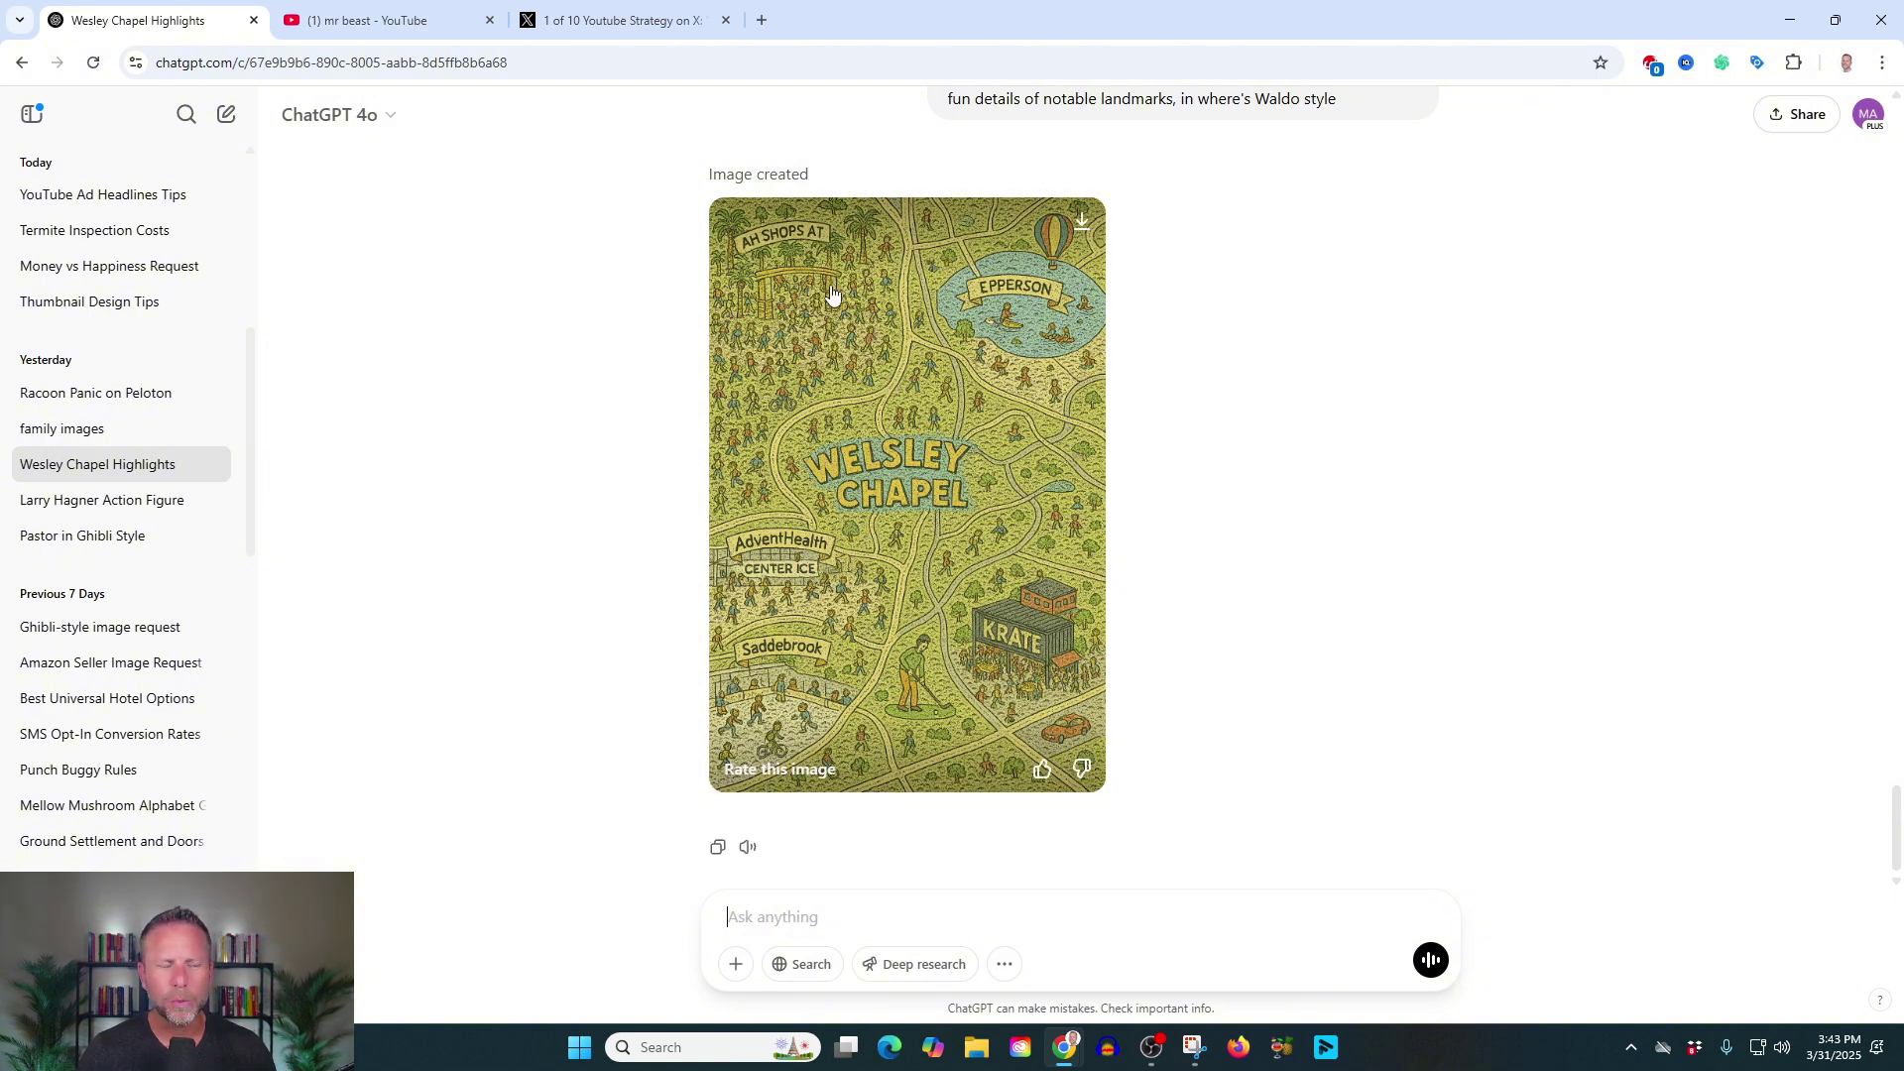
Start a new ChatGPT chat and view the X post turning a baseball sketch into a '1000 MPH' thumbnail.
{"action": "left_click", "coordinate": [228, 126]}
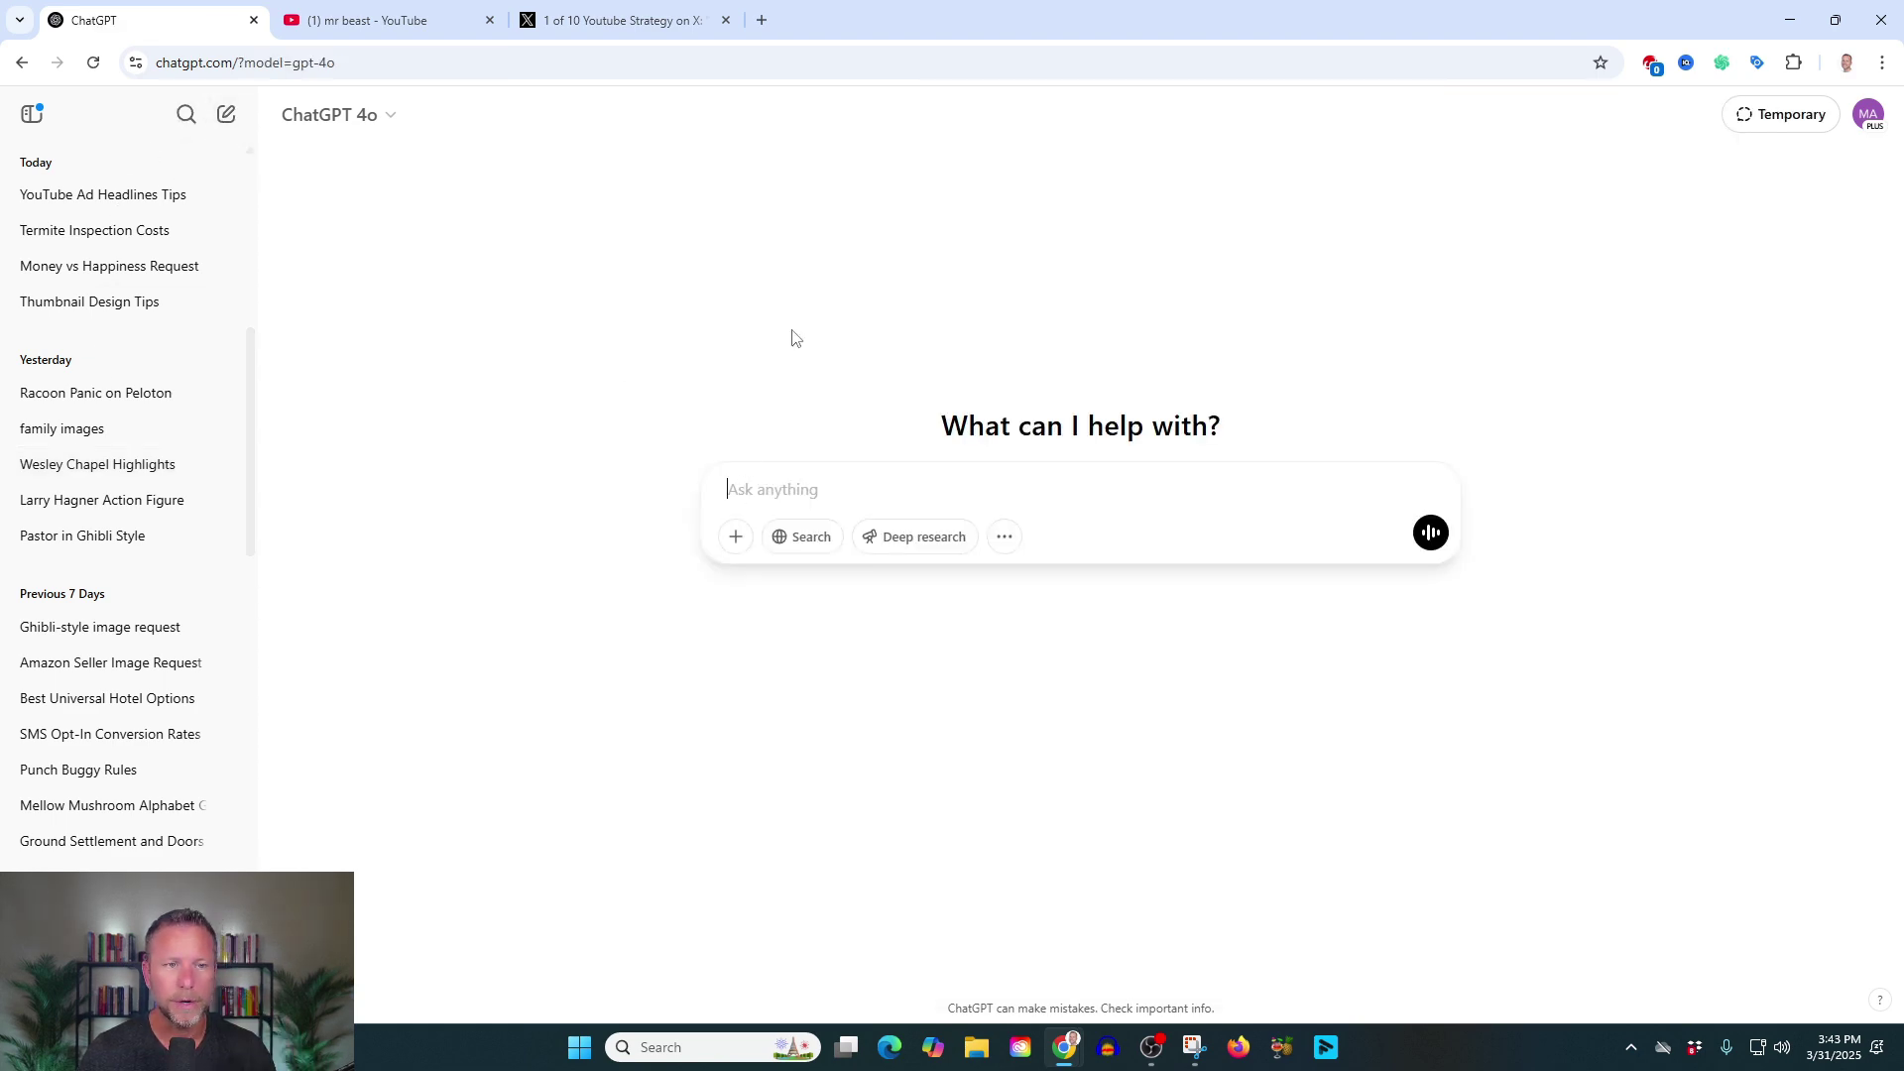
{"action": "left_click", "coordinate": [621, 18]}
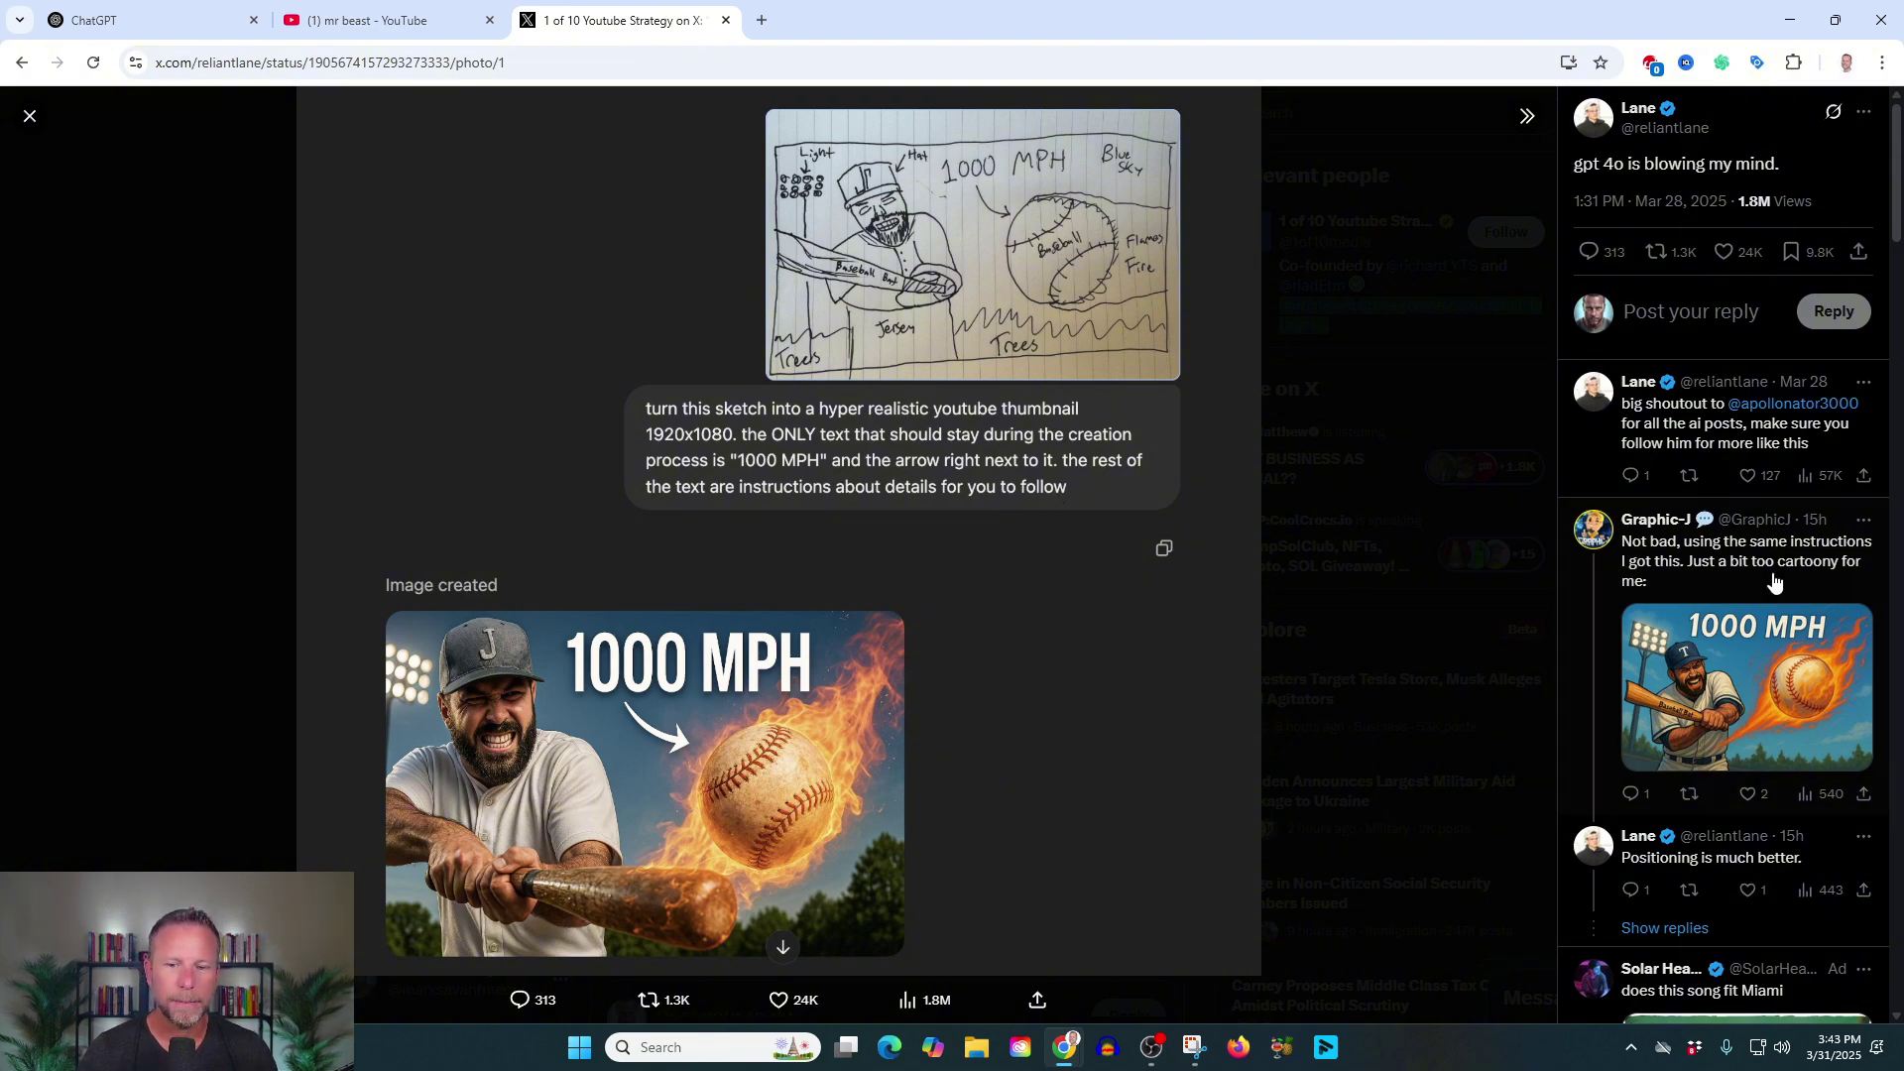
{"action": "scroll", "coordinate": [1715, 615], "scroll_direction": "down", "scroll_amount": 14}
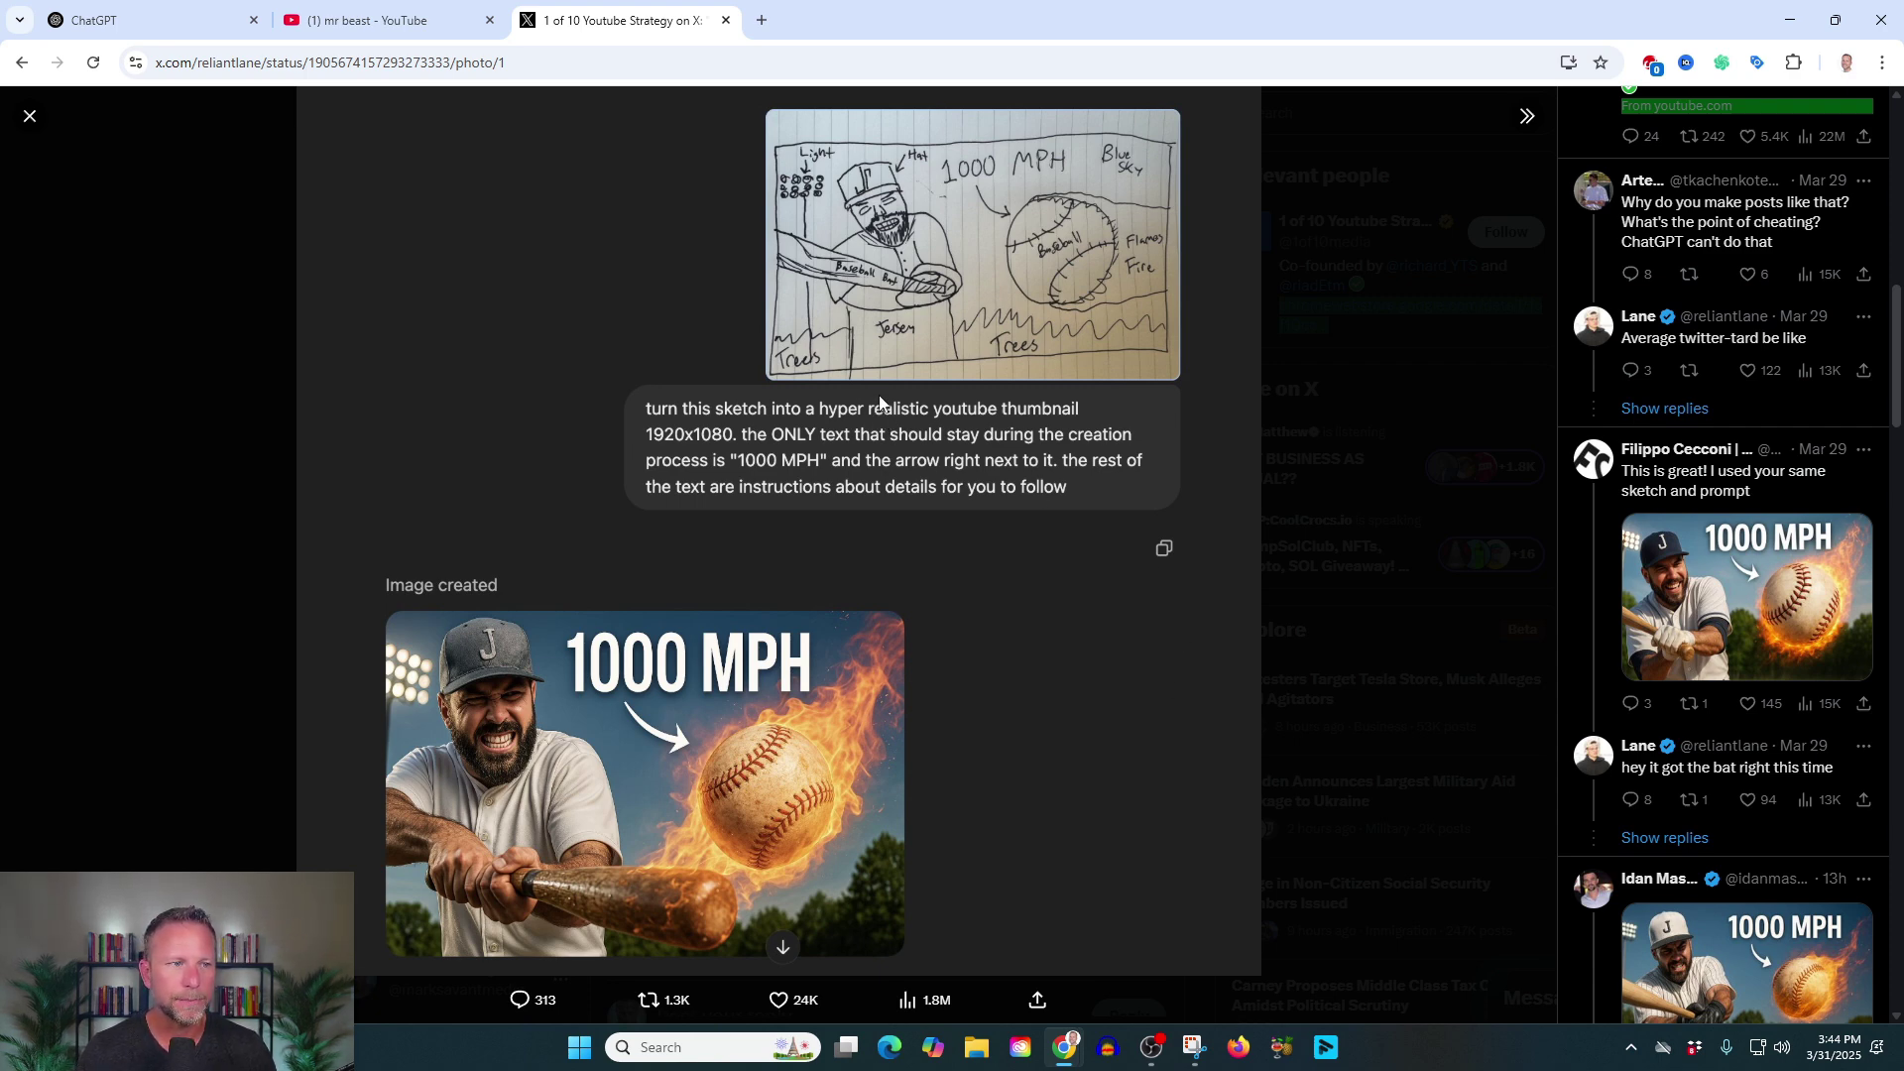
Attach the shark thumbnail (Screenshot 2025-03-31 152650.png) and face photo (Screenshot 2025-03-31 152605.png) to the new chat.
{"action": "left_click", "coordinate": [184, 20]}
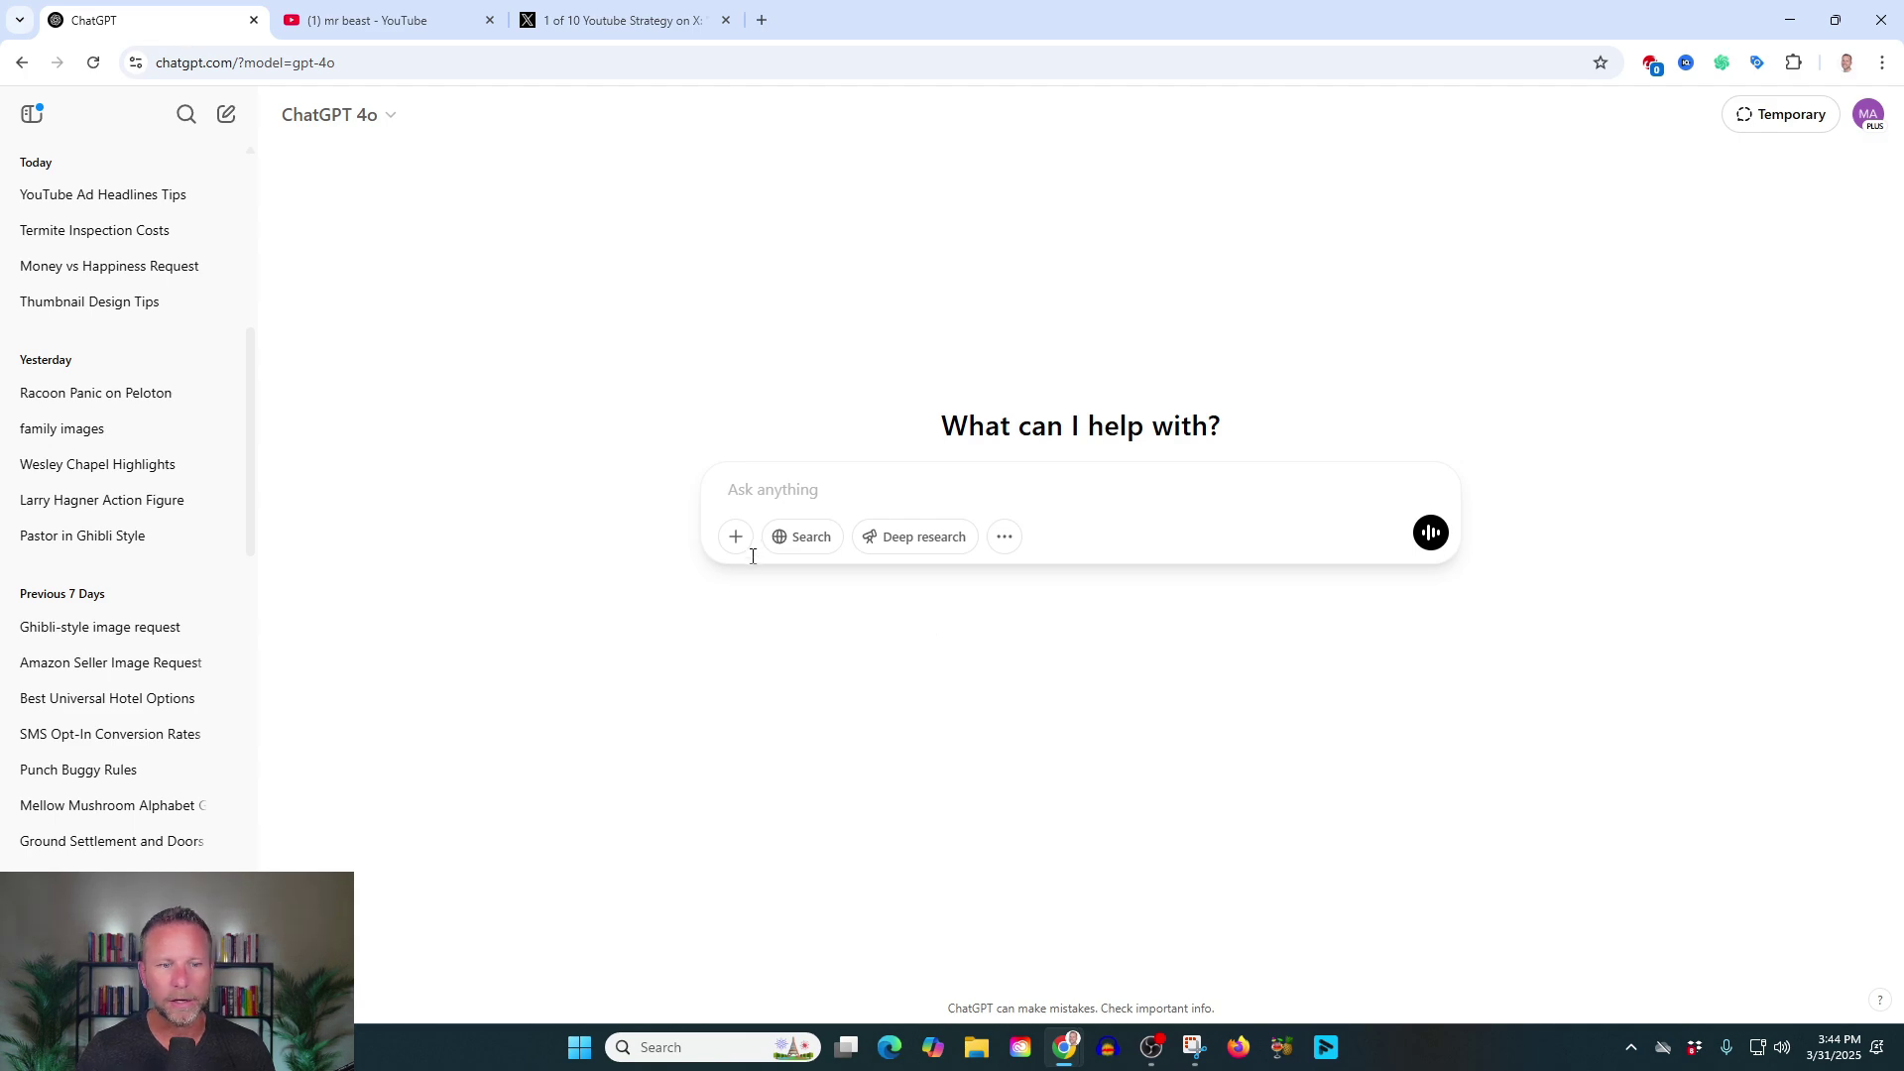
{"action": "left_click", "coordinate": [615, 19]}
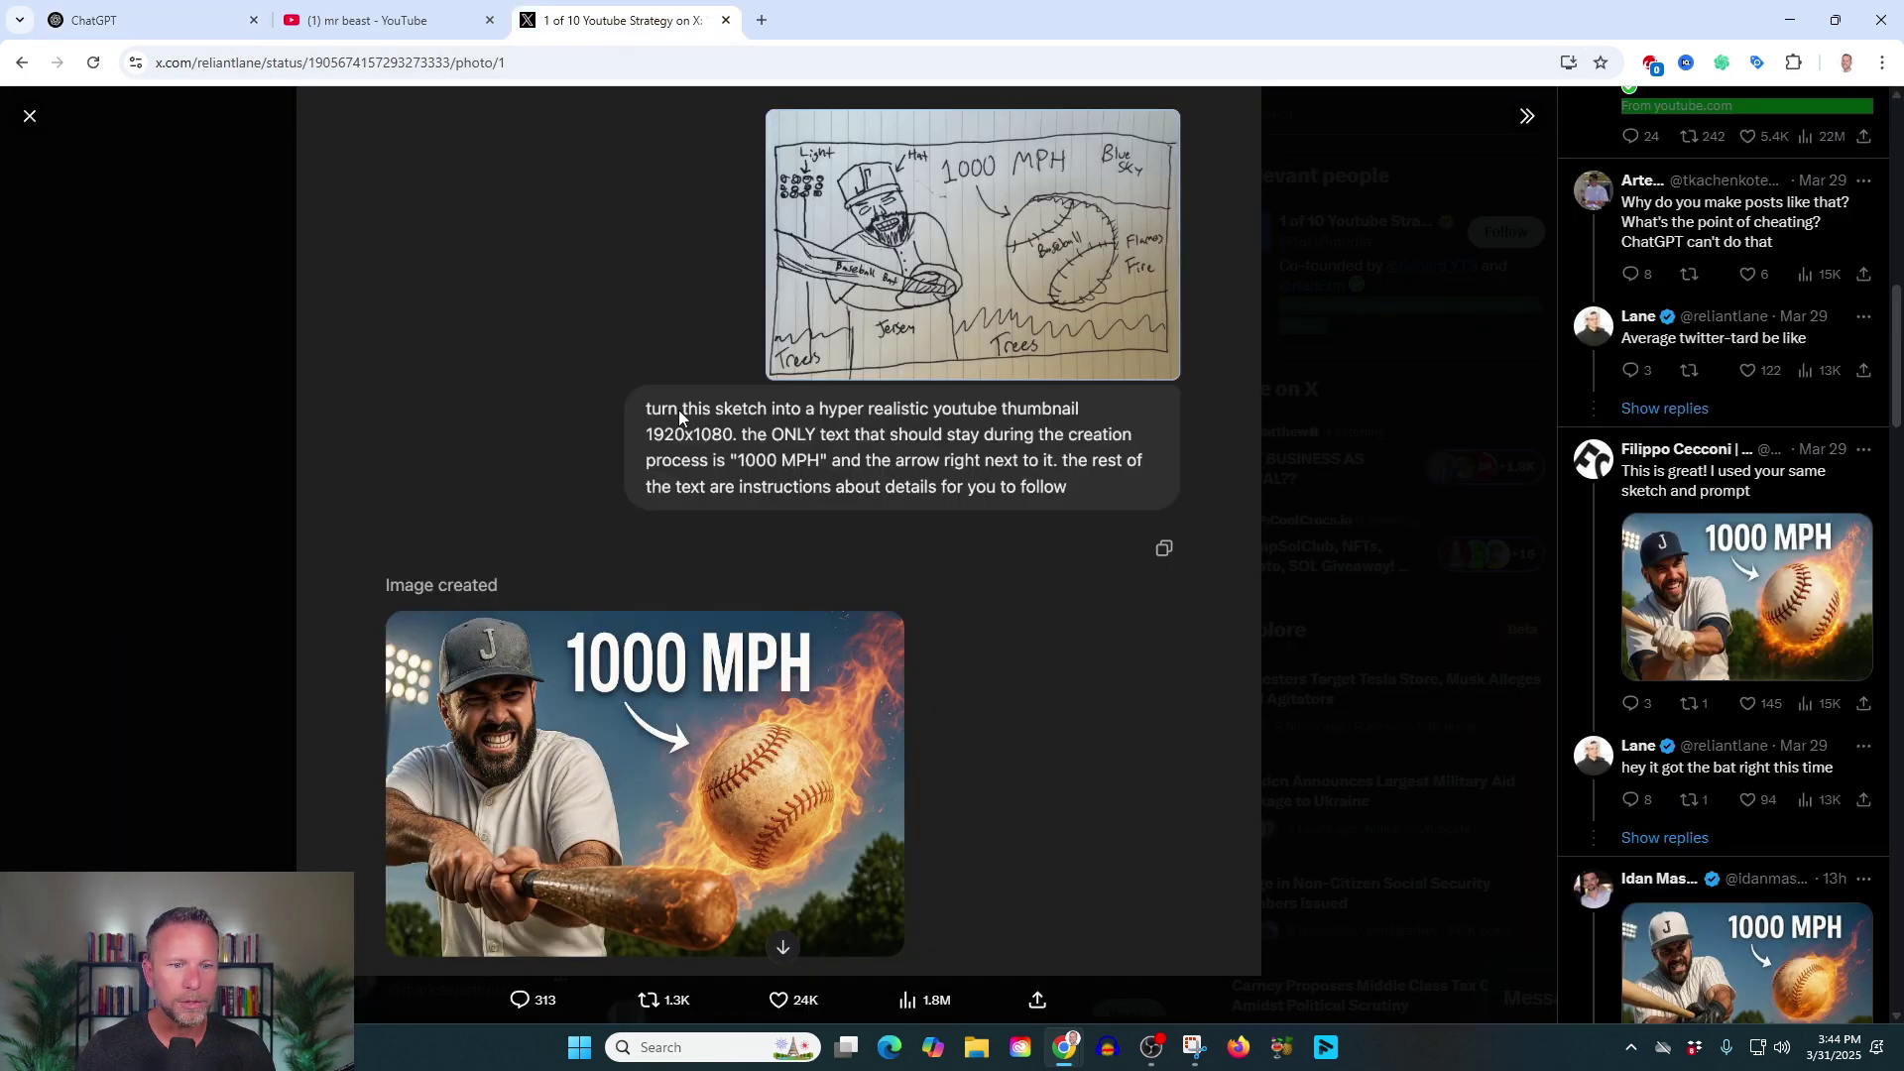
{"action": "left_click", "coordinate": [163, 28]}
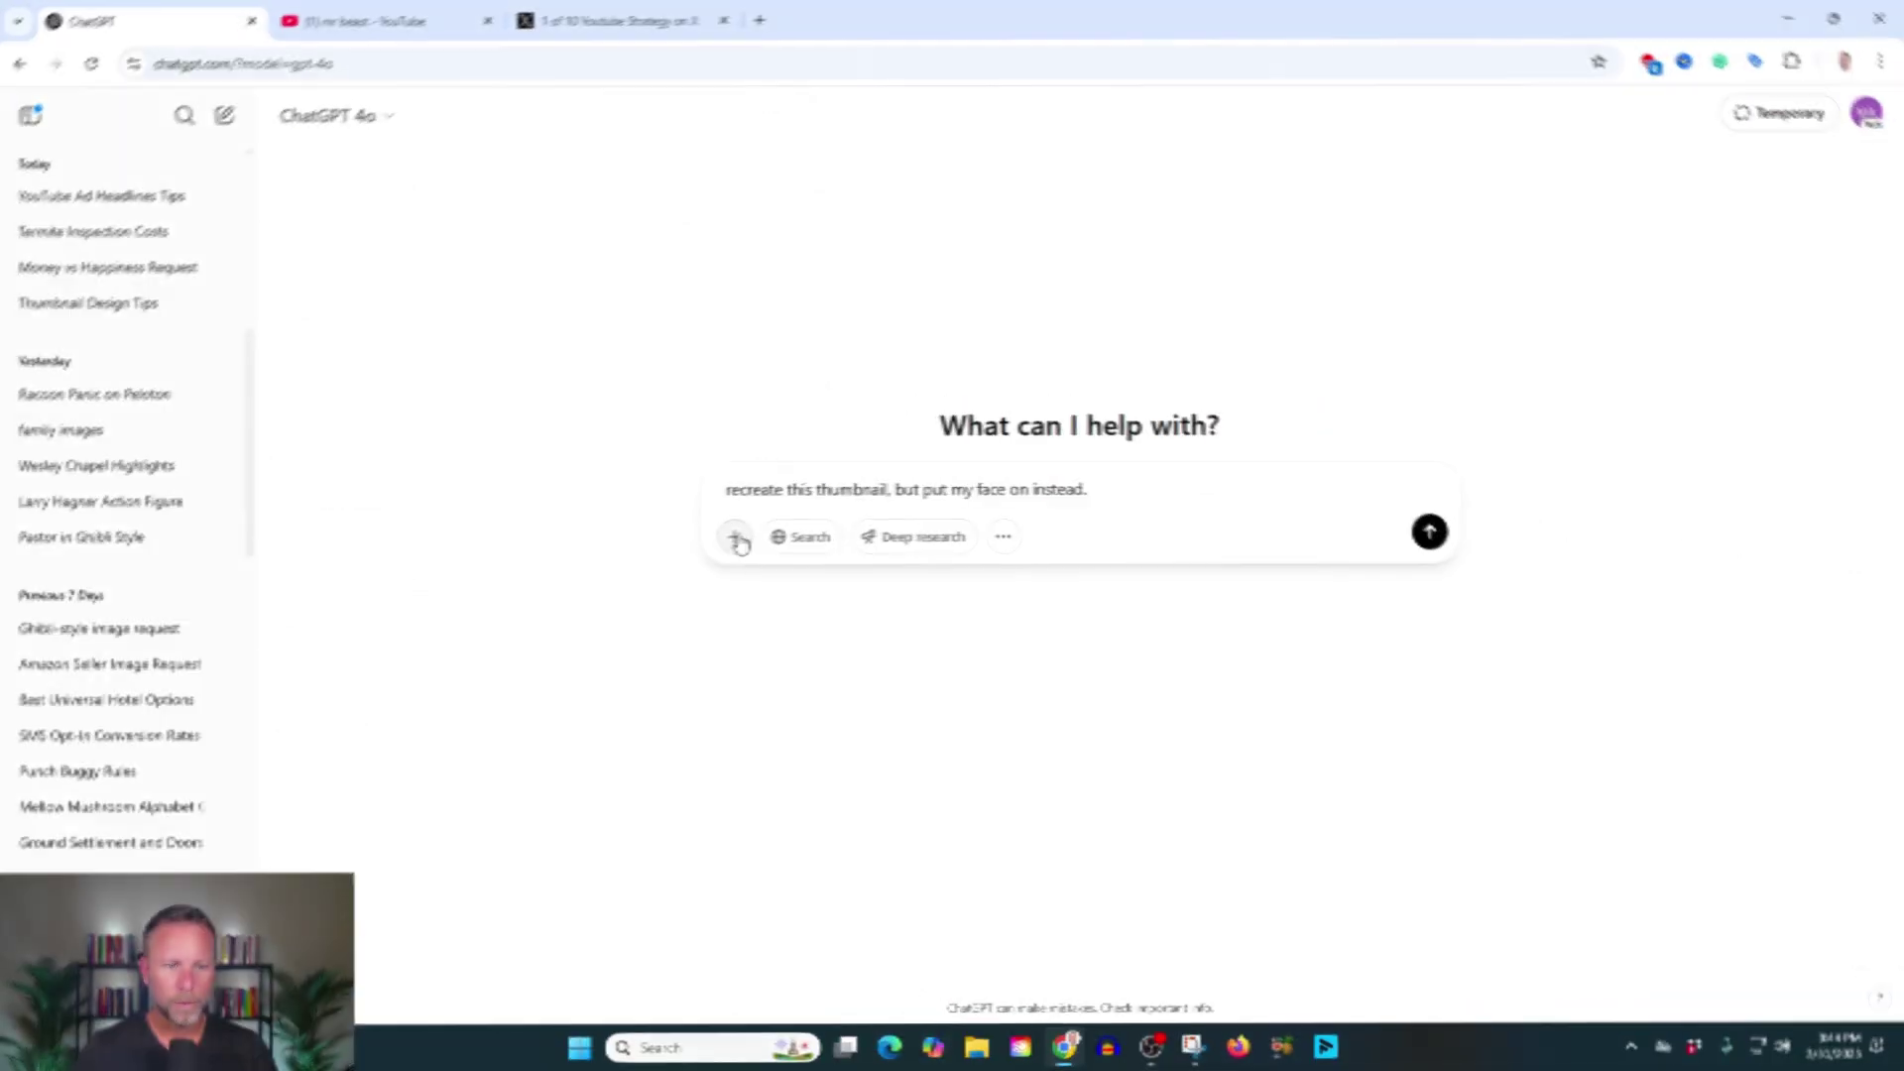
{"action": "left_click", "coordinate": [735, 536]}
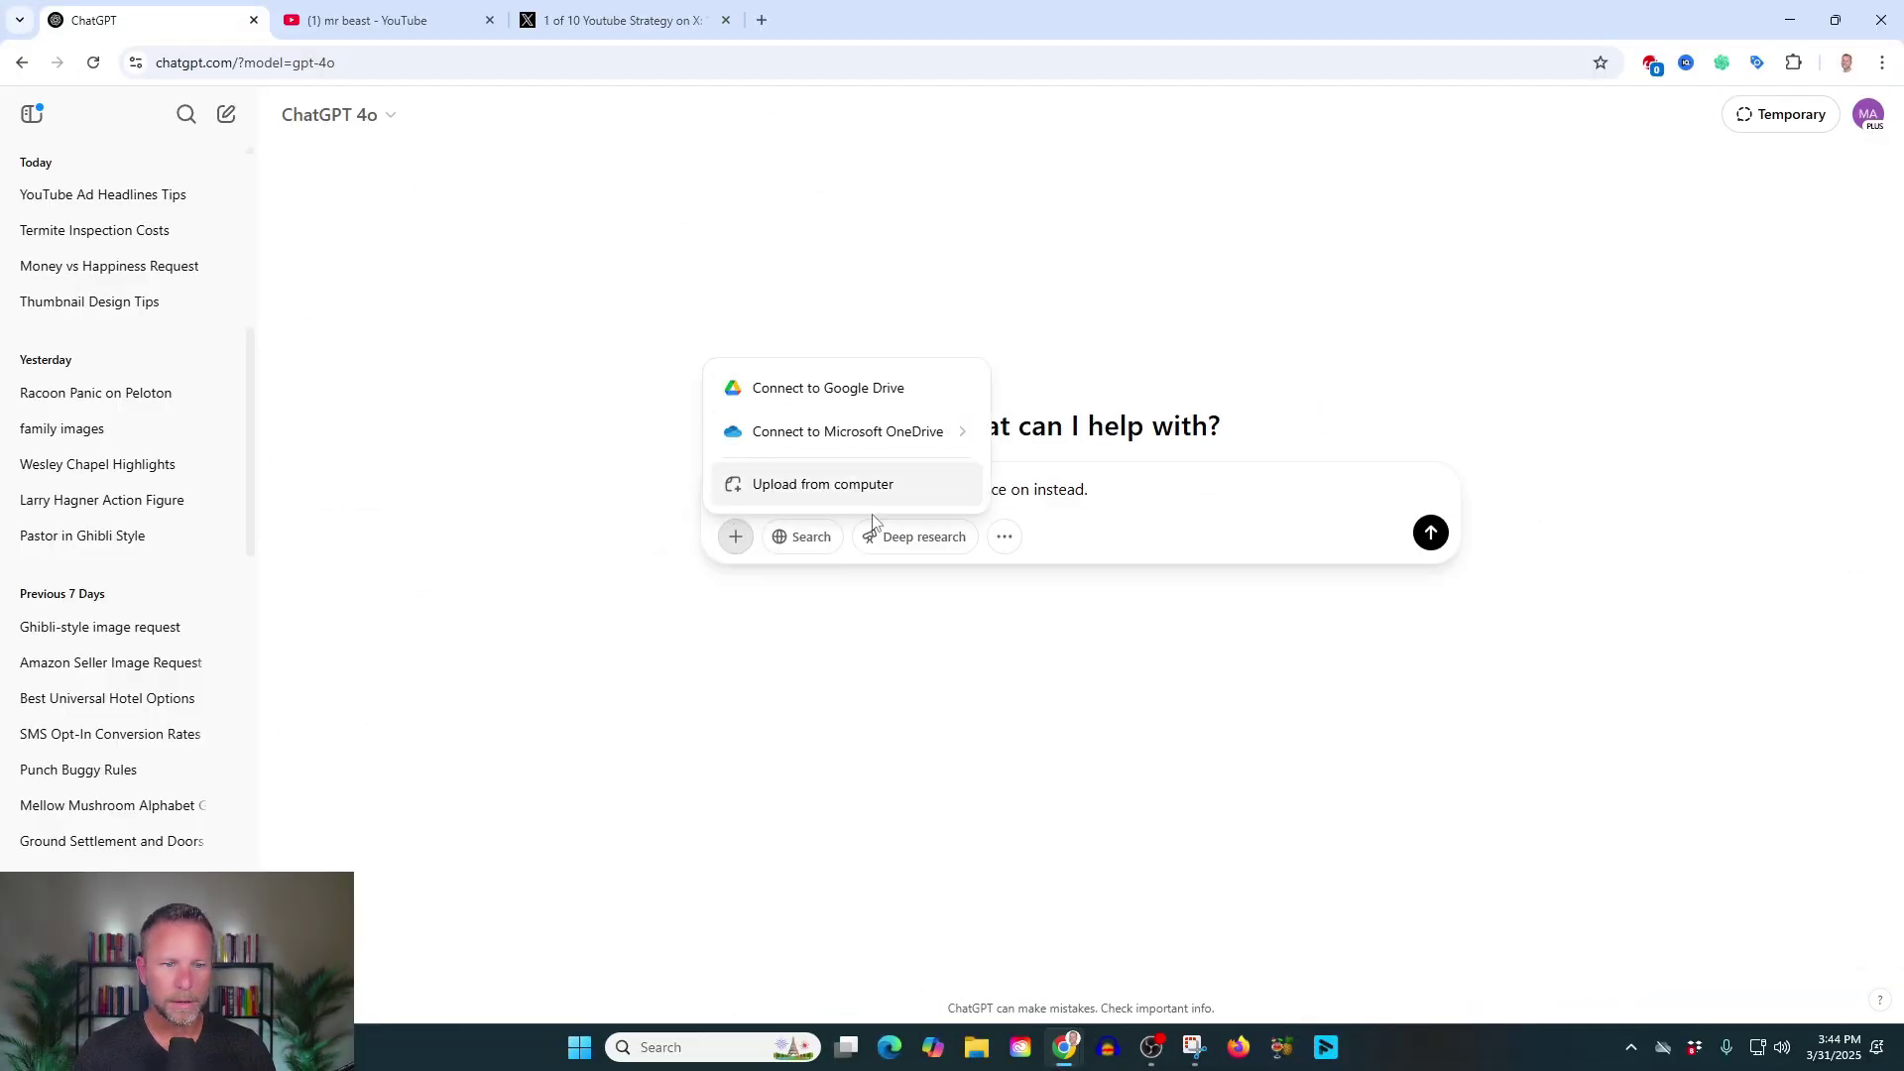
{"action": "left_click", "coordinate": [846, 484]}
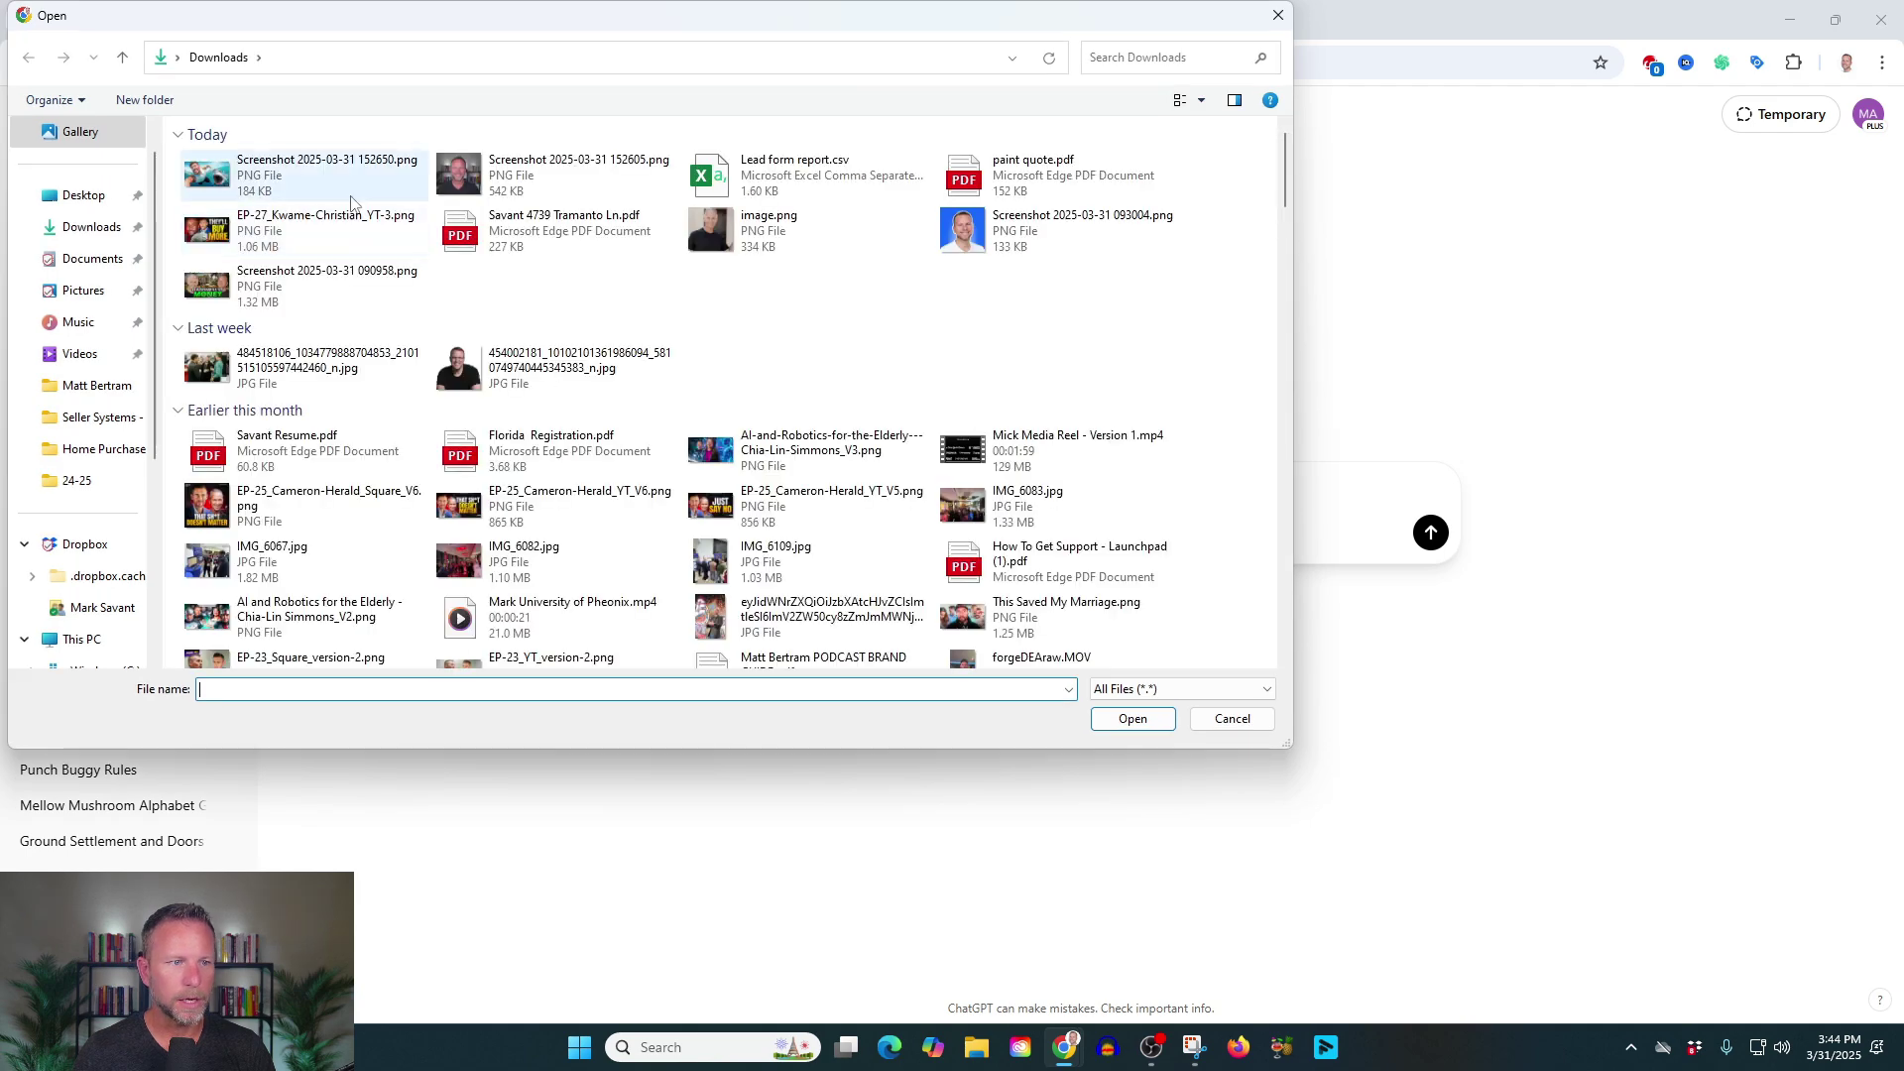
{"action": "double_click", "coordinate": [348, 165]}
{"action": "left_click", "coordinate": [736, 583]}
{"action": "left_click", "coordinate": [779, 527]}
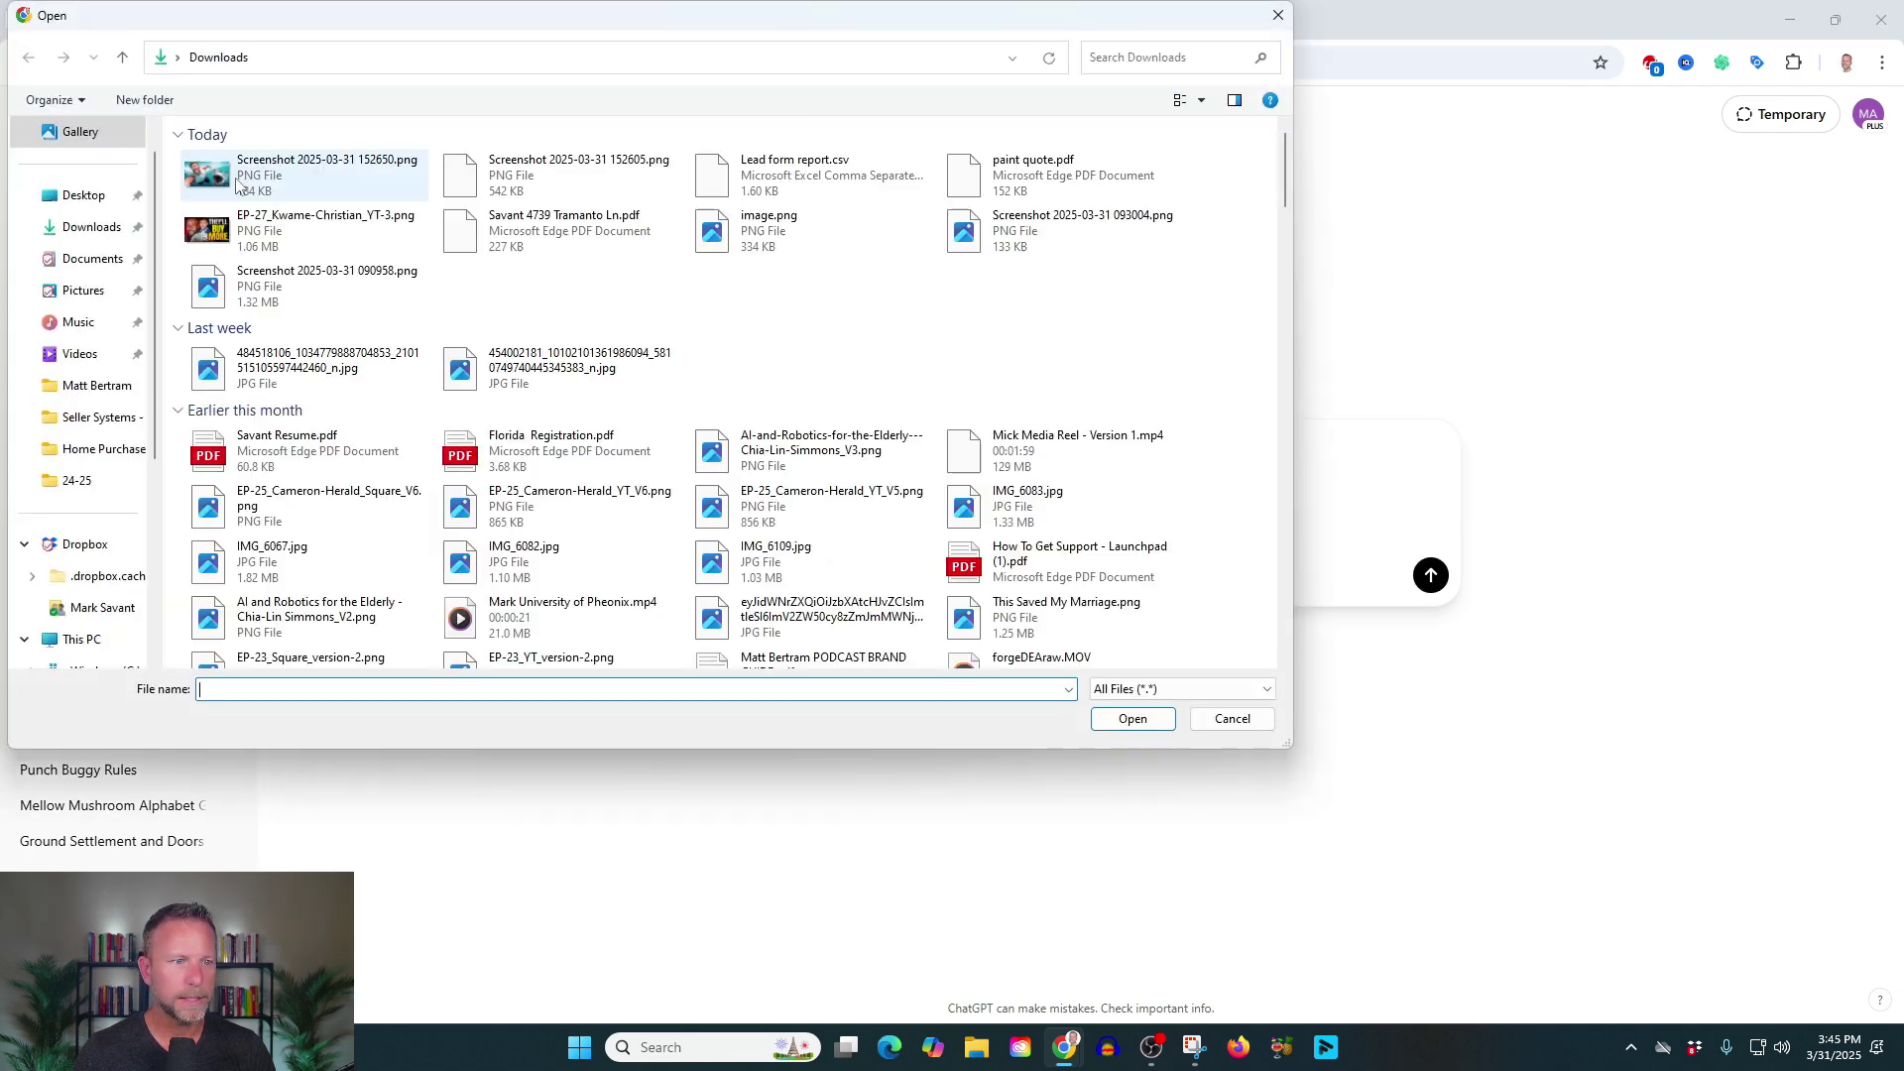
{"action": "double_click", "coordinate": [552, 179]}
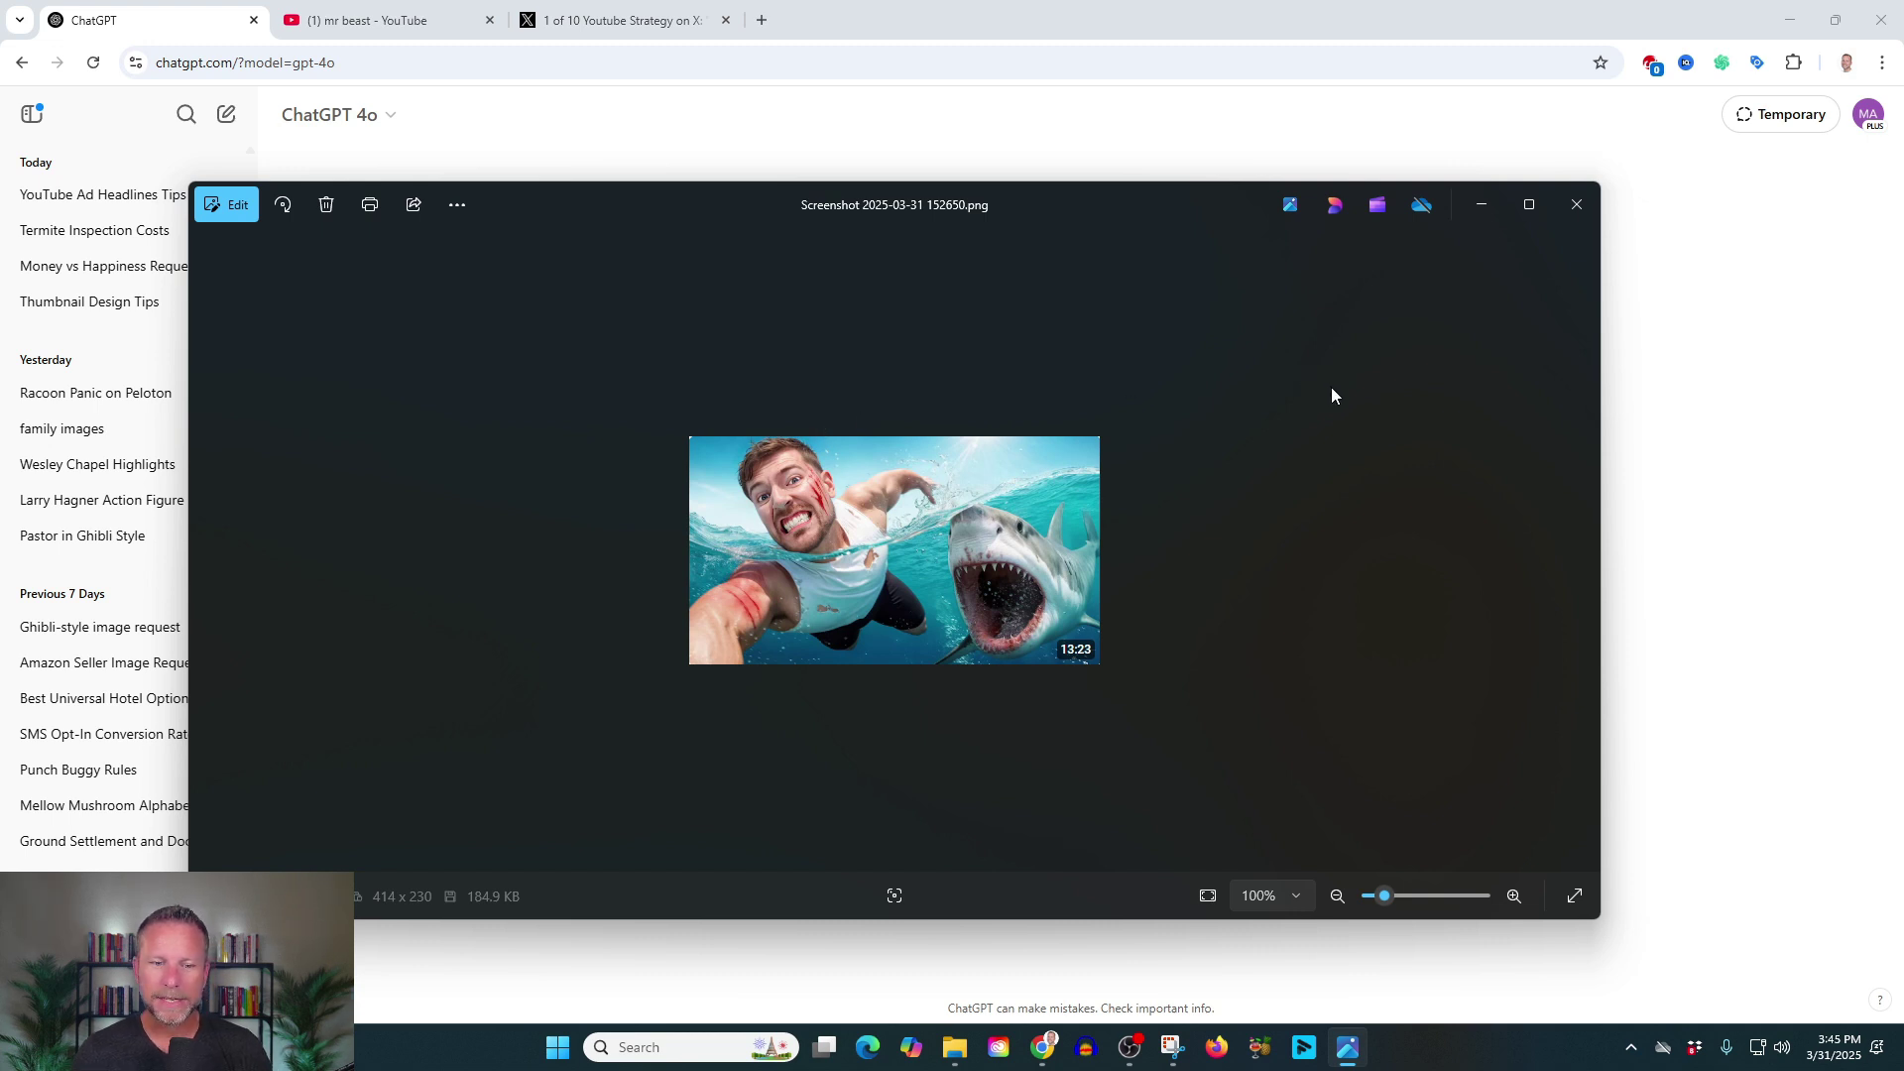
{"action": "left_click", "coordinate": [1482, 208]}
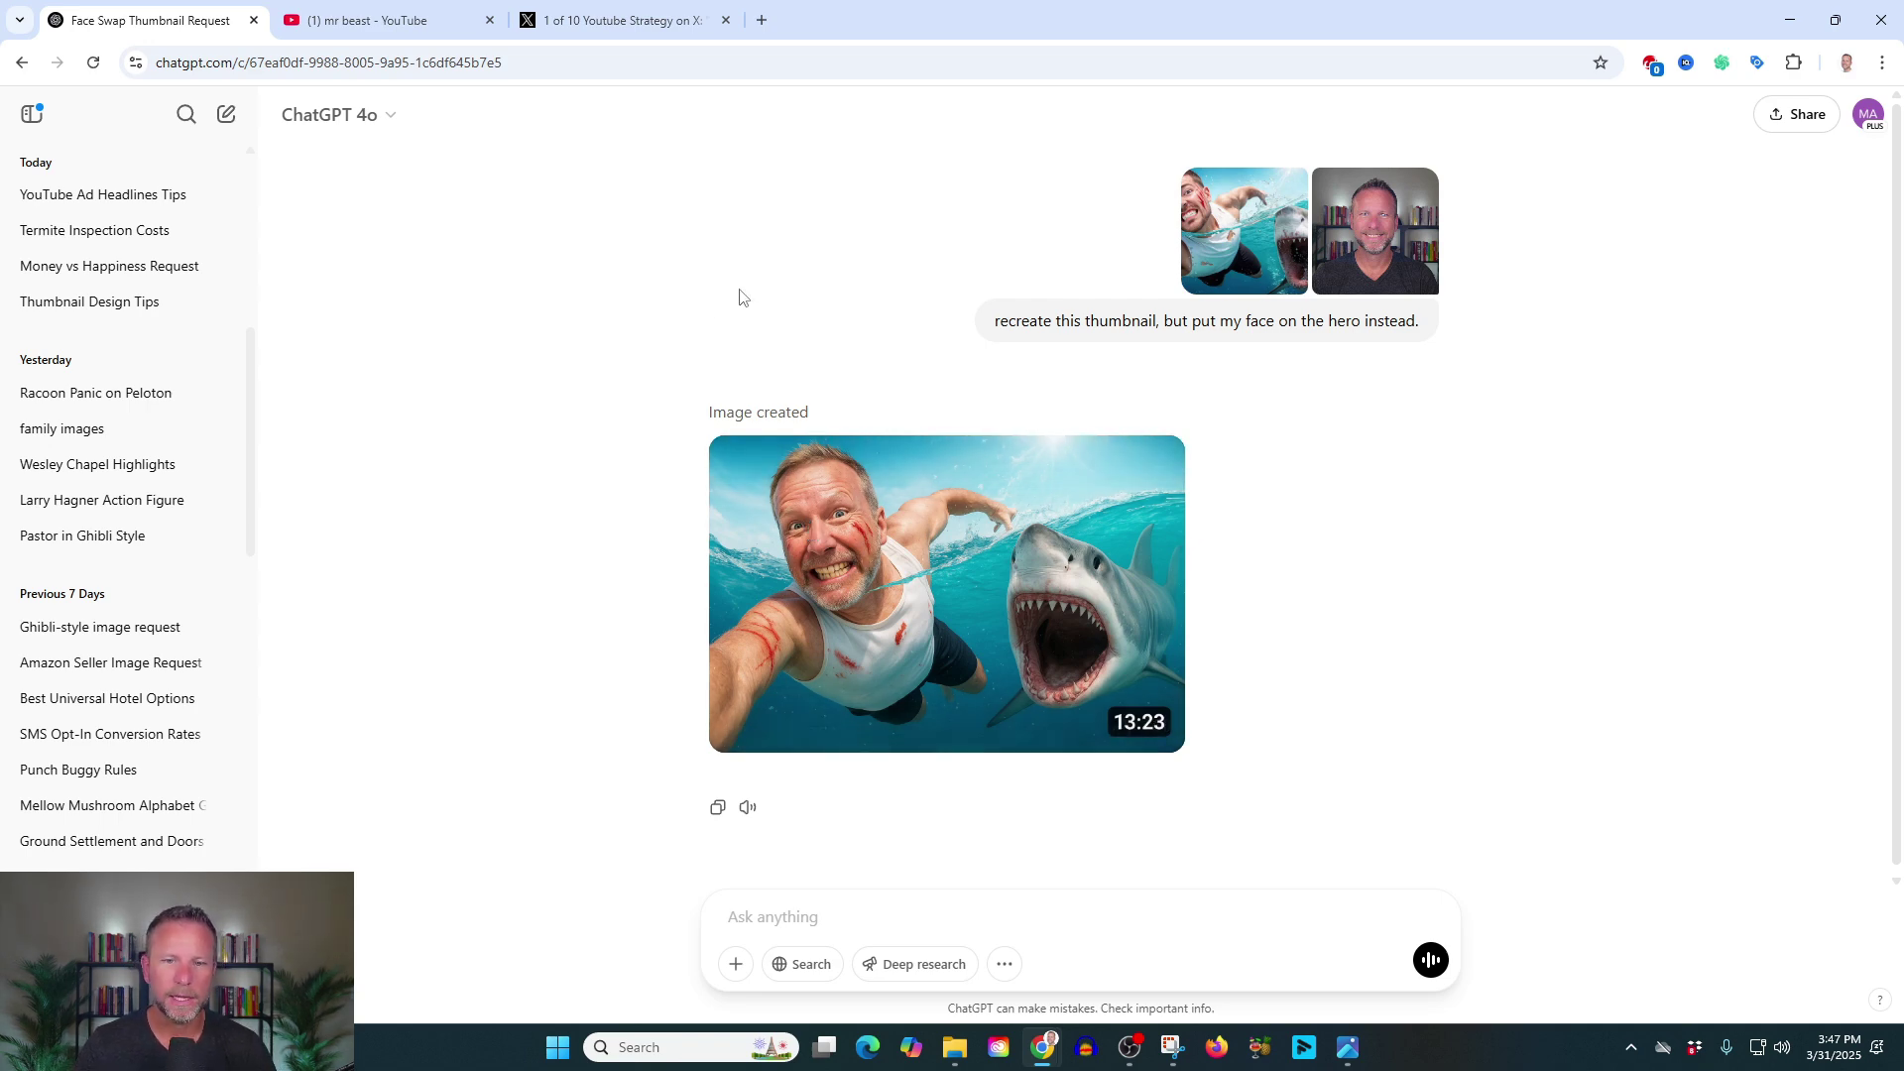
Enlarge the original shark thumbnail to compare it with the face-swapped result, then close it.
{"action": "left_click", "coordinate": [1238, 248]}
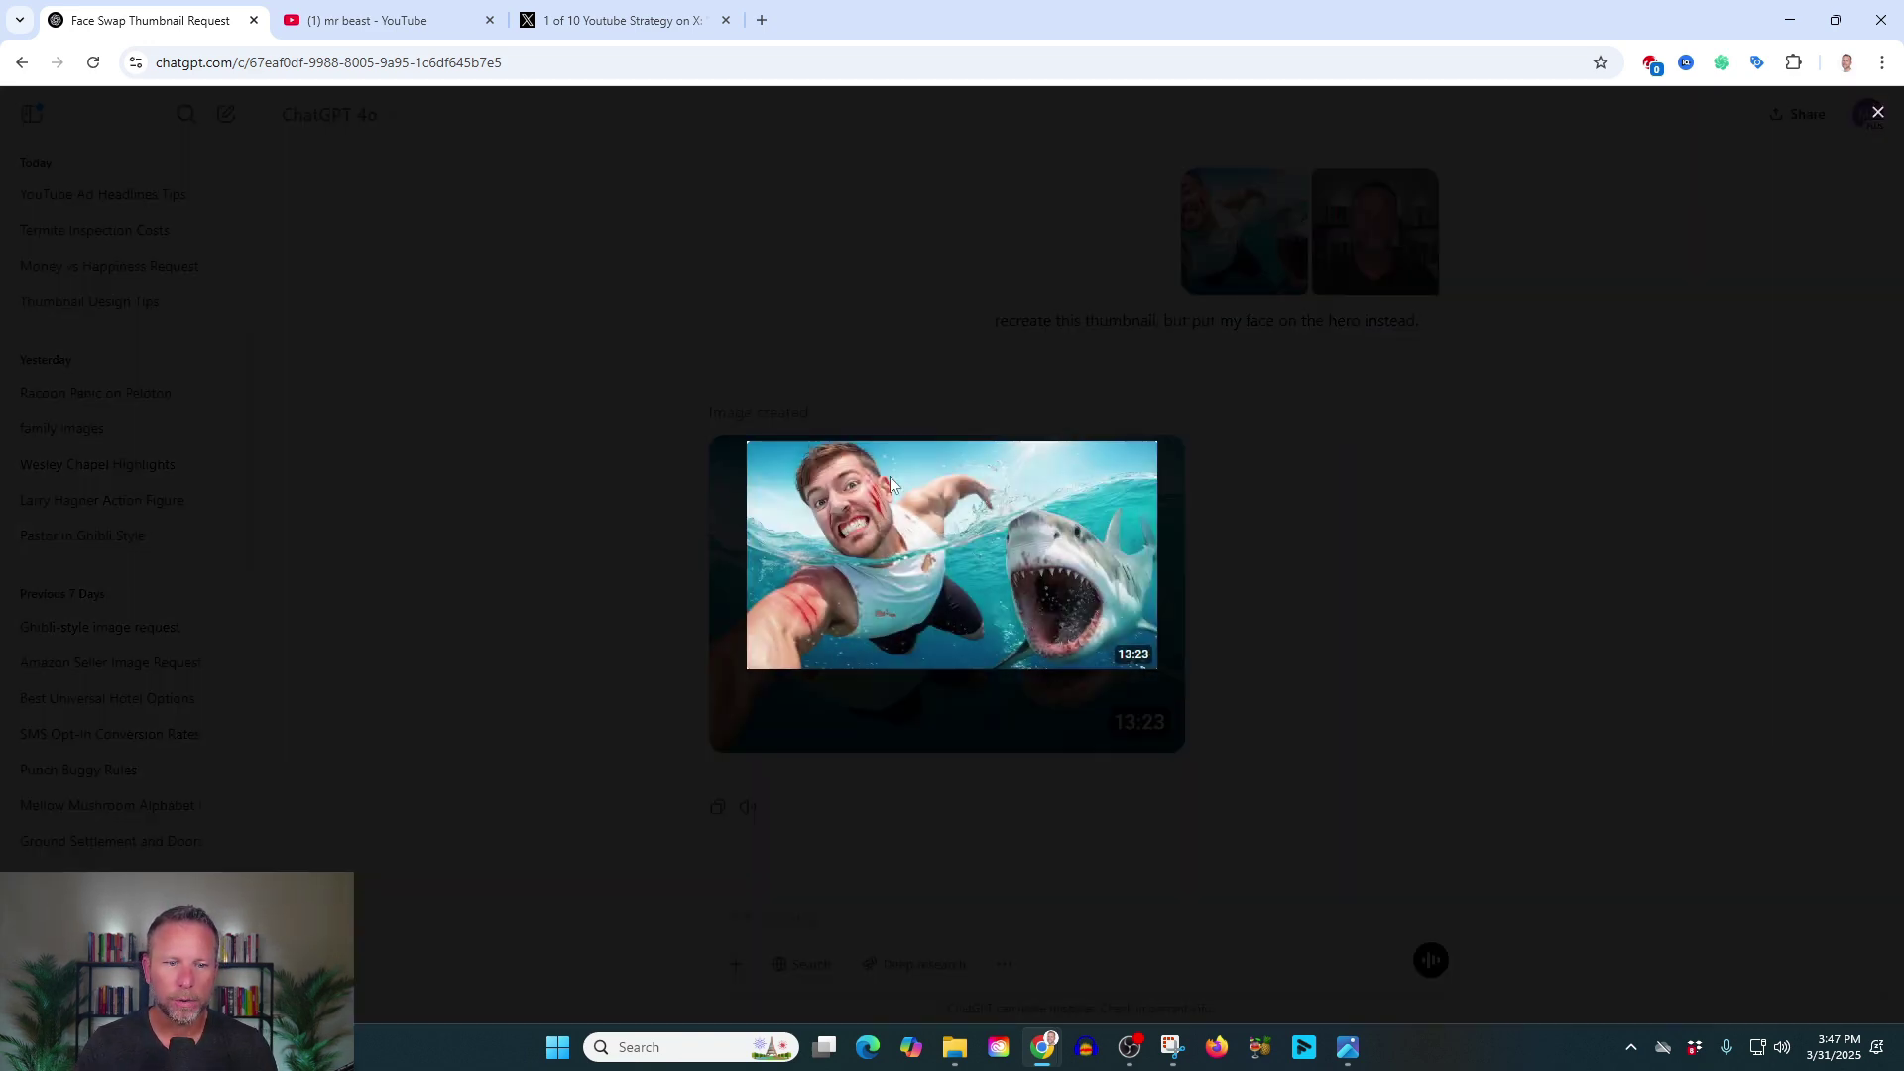
{"action": "left_click", "coordinate": [1875, 115]}
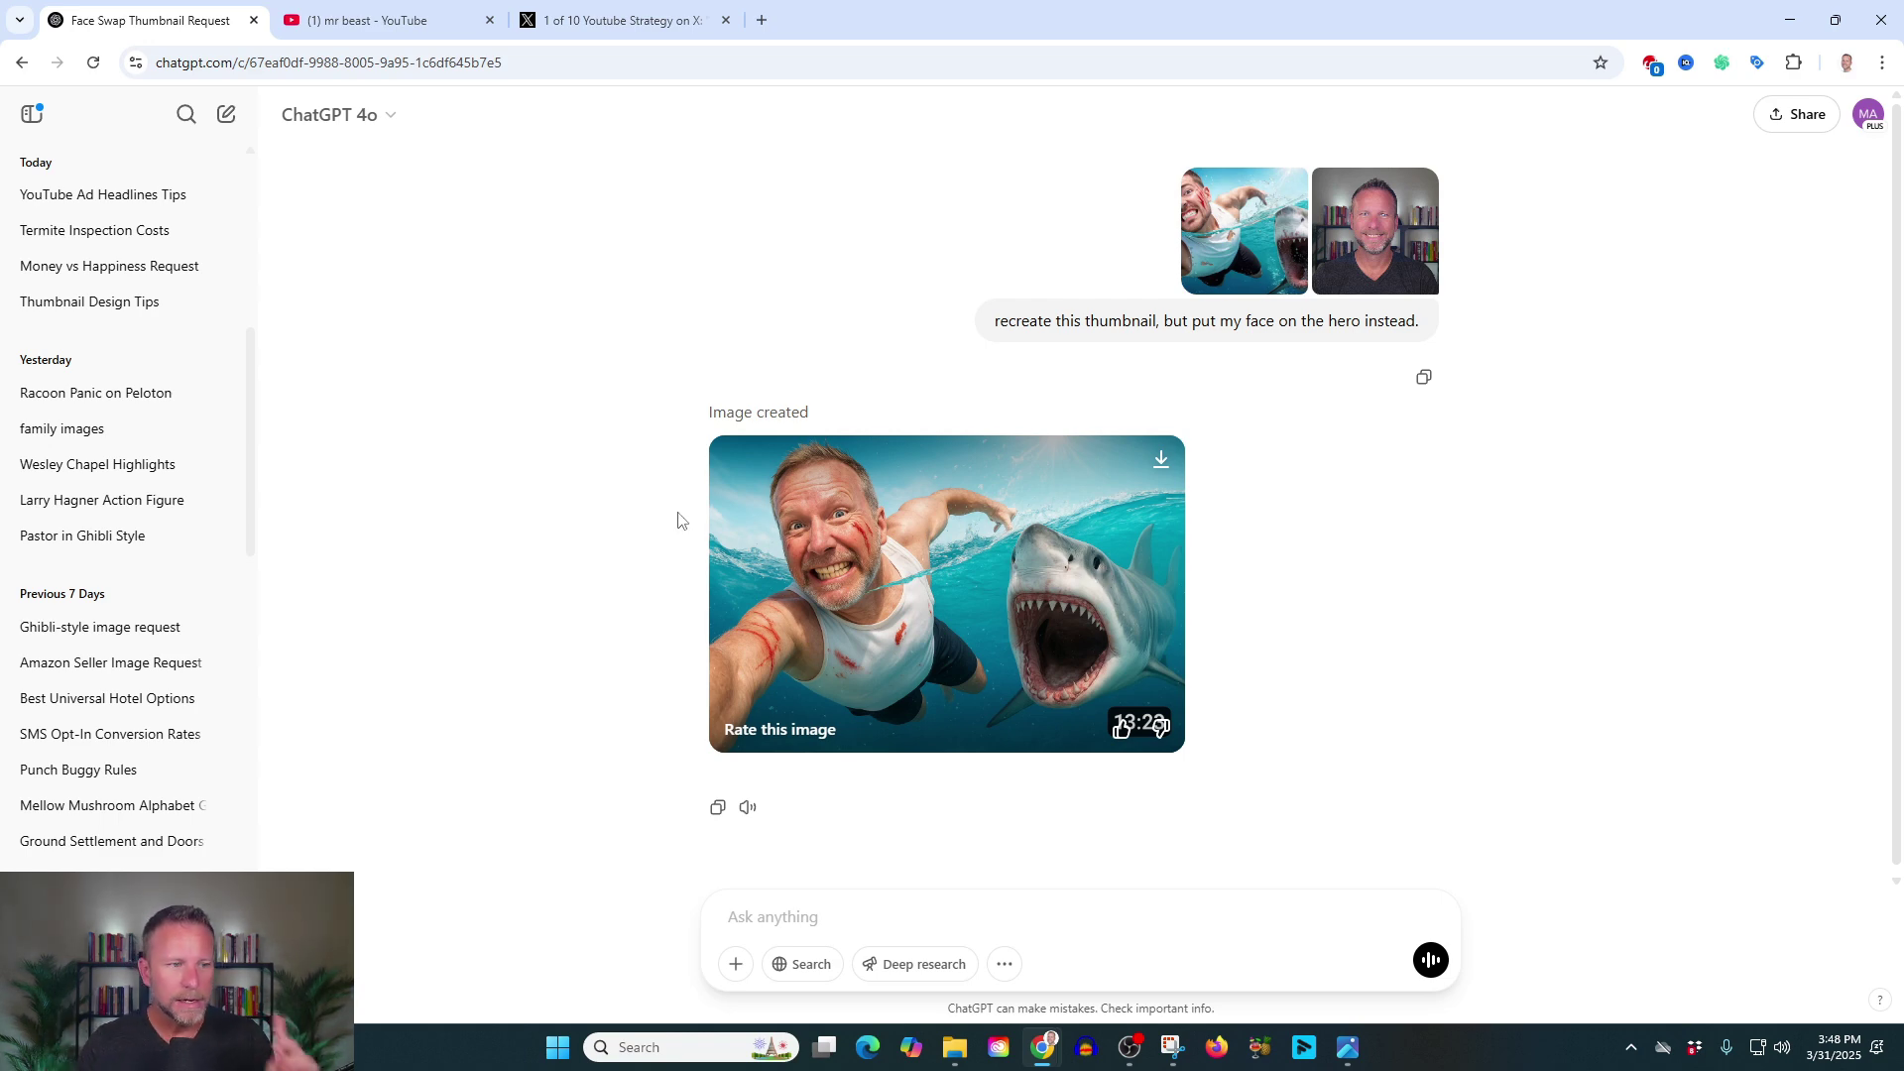
{"action": "left_click", "coordinate": [77, 442]}
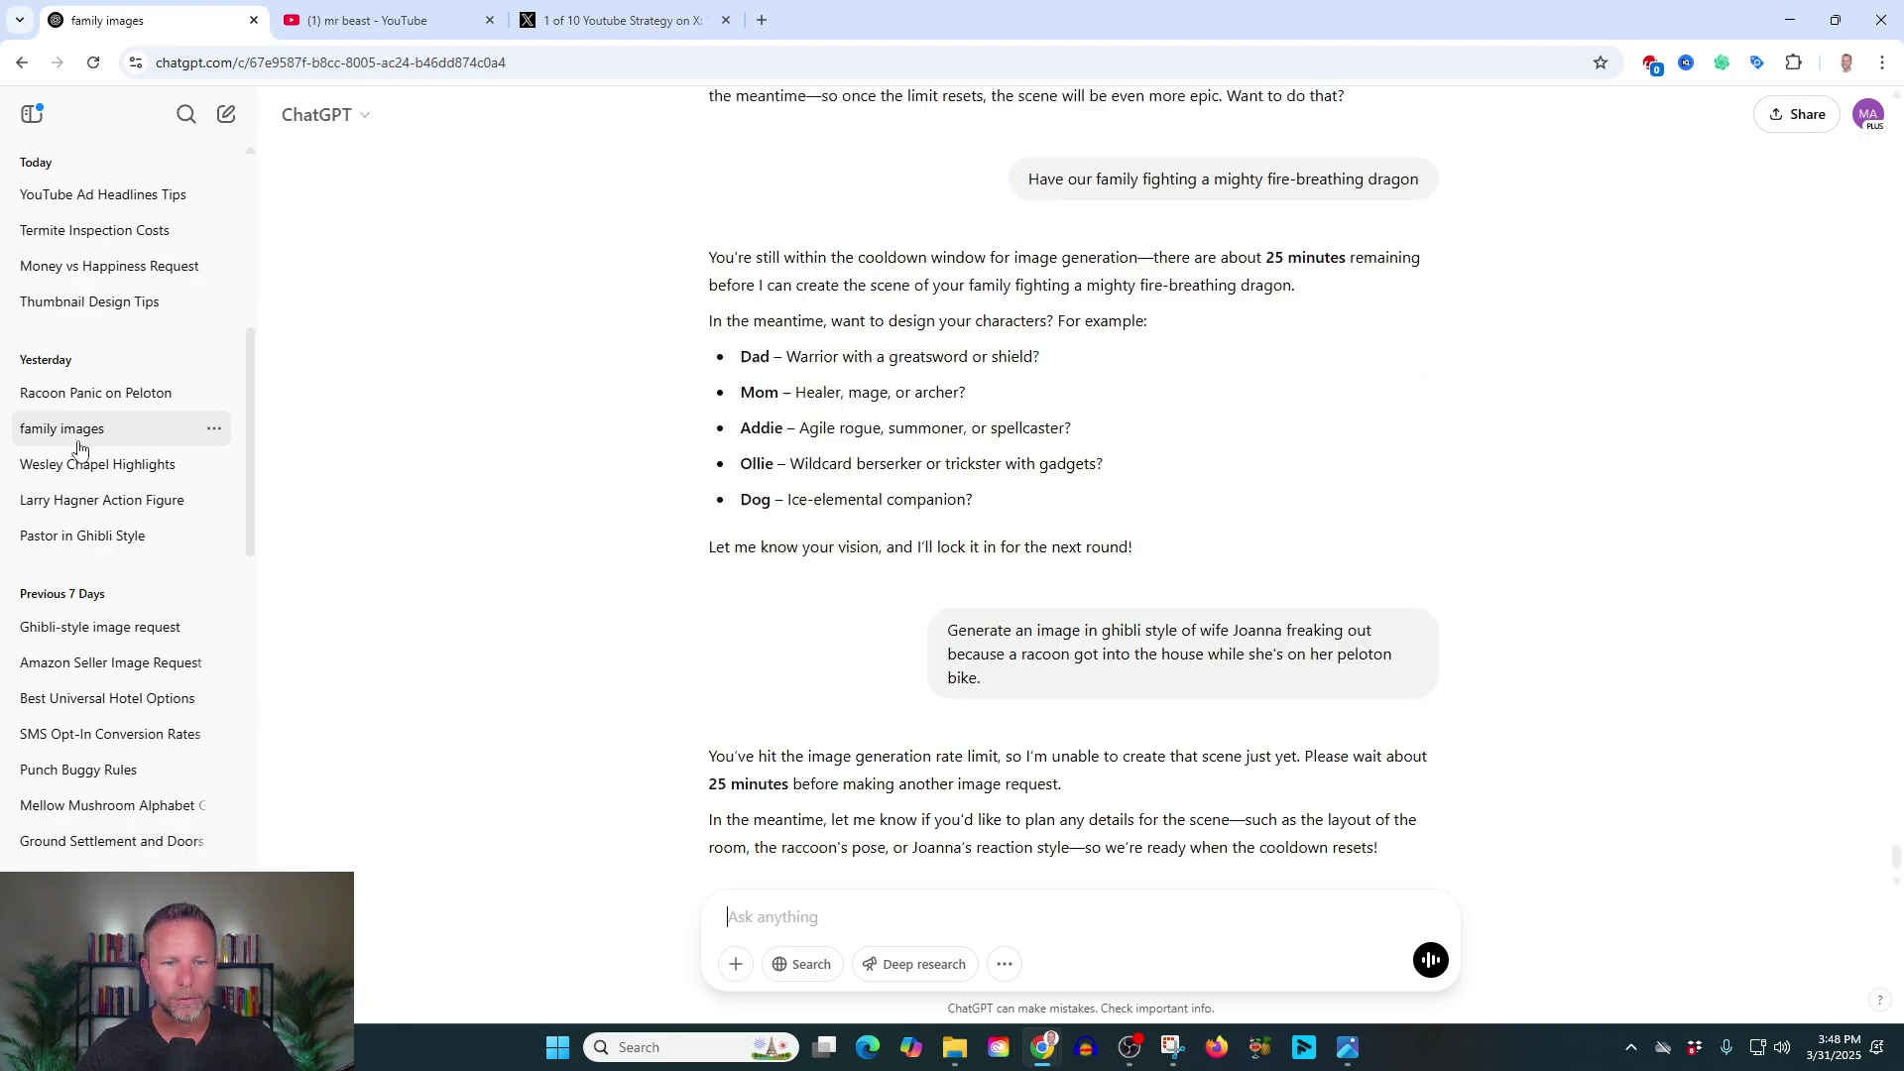
{"action": "scroll", "coordinate": [1556, 723], "scroll_direction": "up", "scroll_amount": 20}
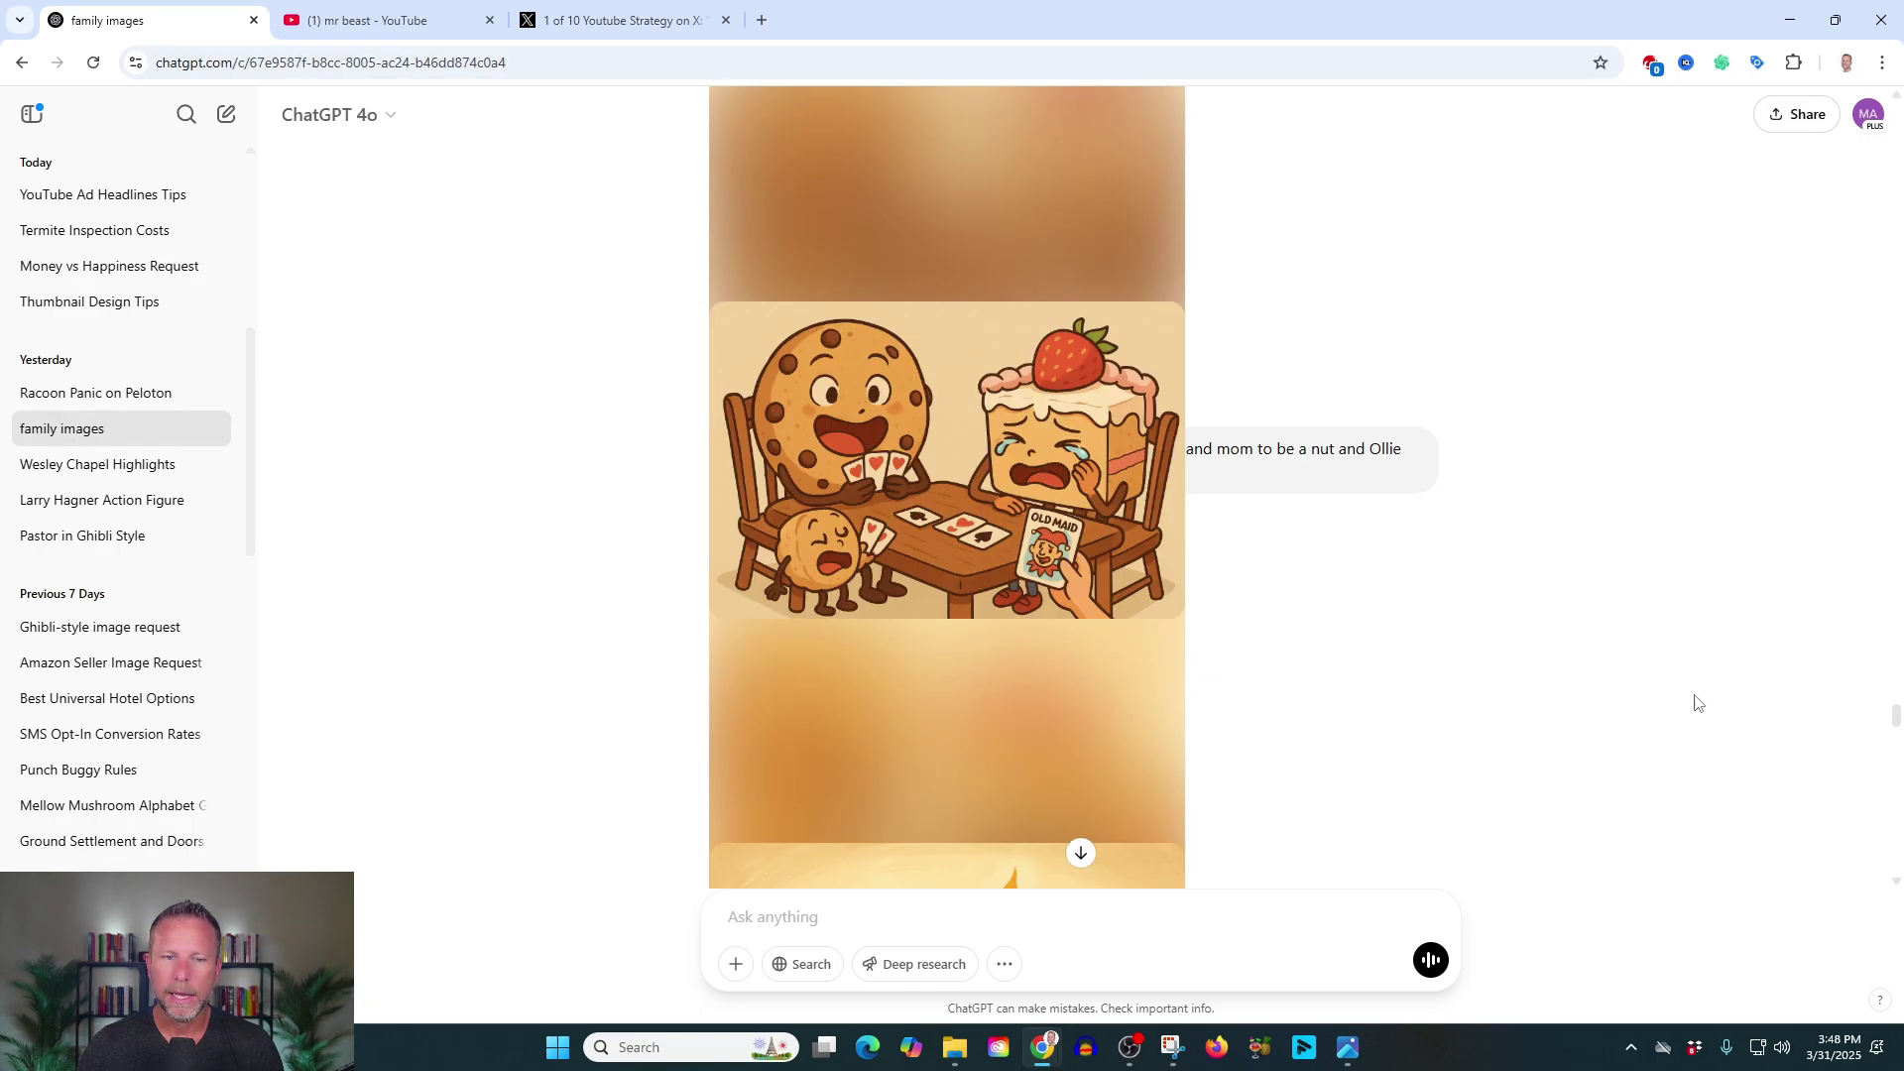
{"action": "scroll", "coordinate": [1686, 702], "scroll_direction": "up", "scroll_amount": 20}
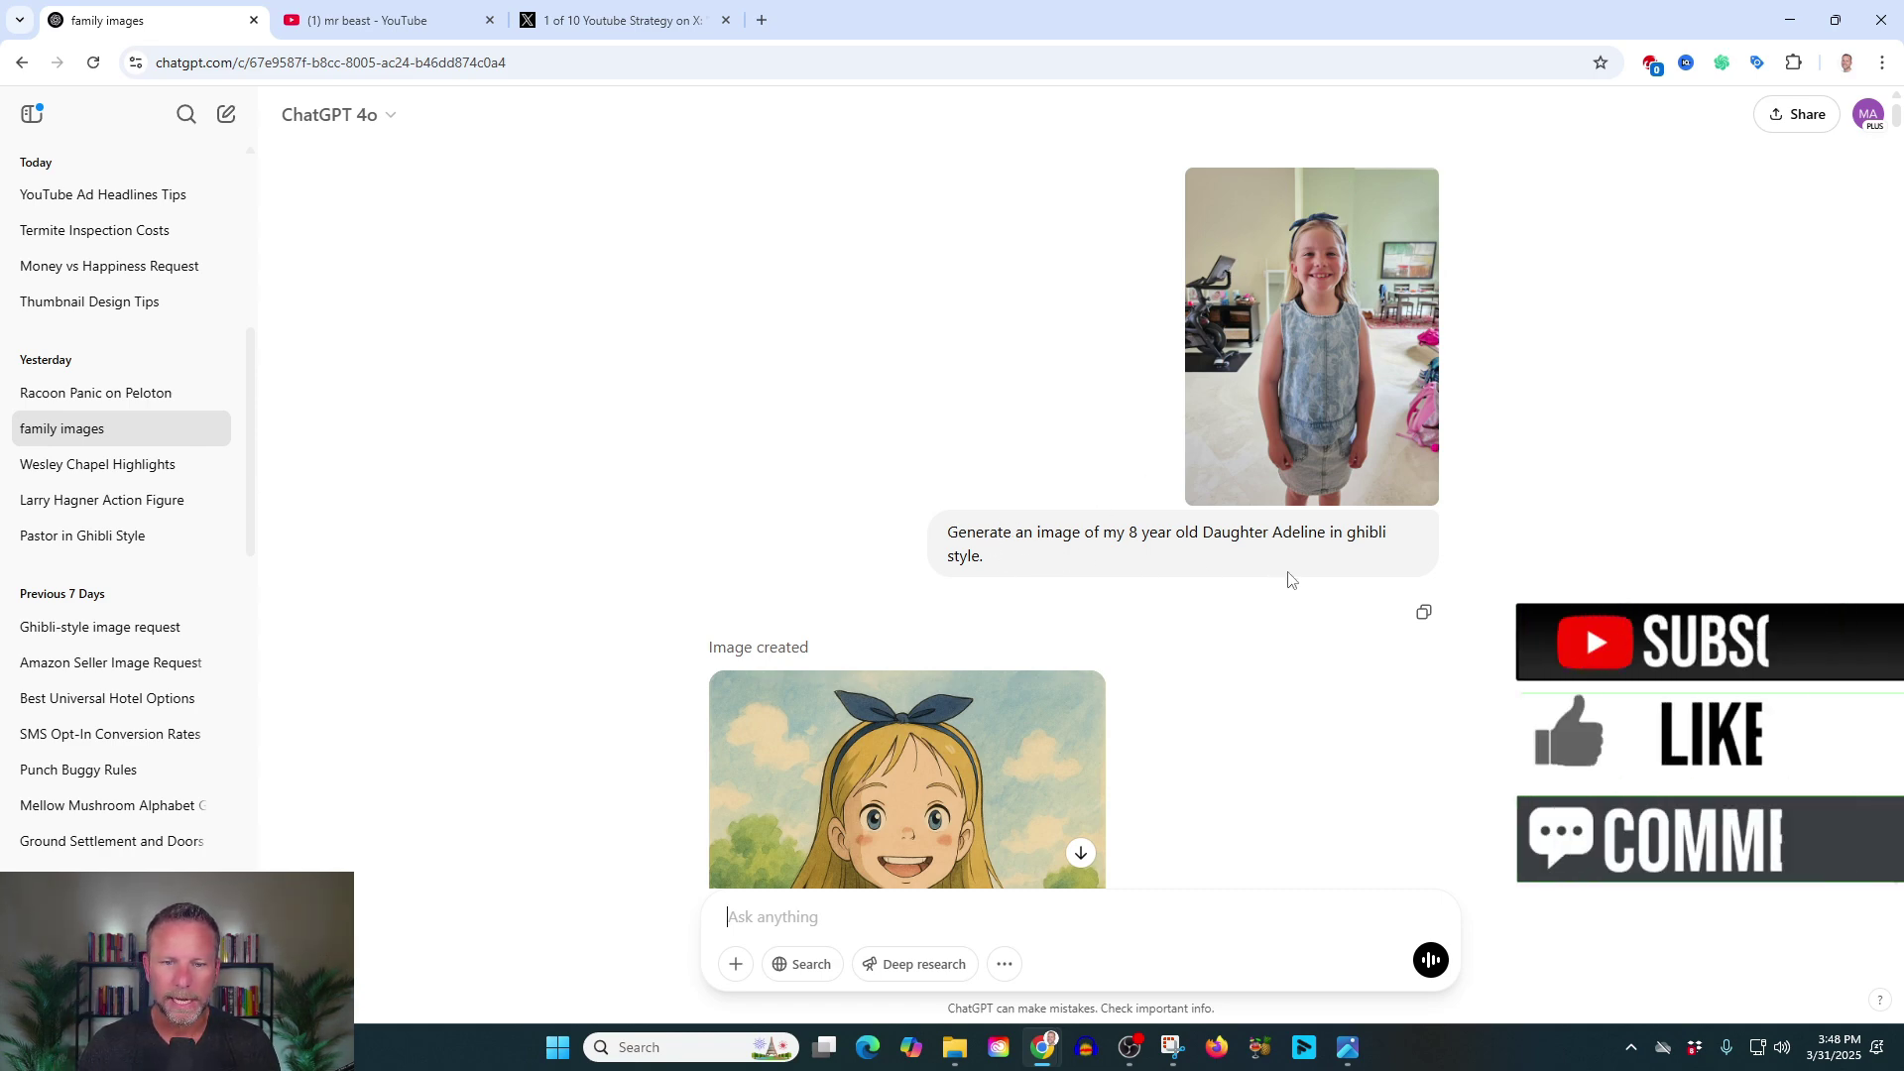
{"action": "scroll", "coordinate": [1281, 582], "scroll_direction": "down", "scroll_amount": 3}
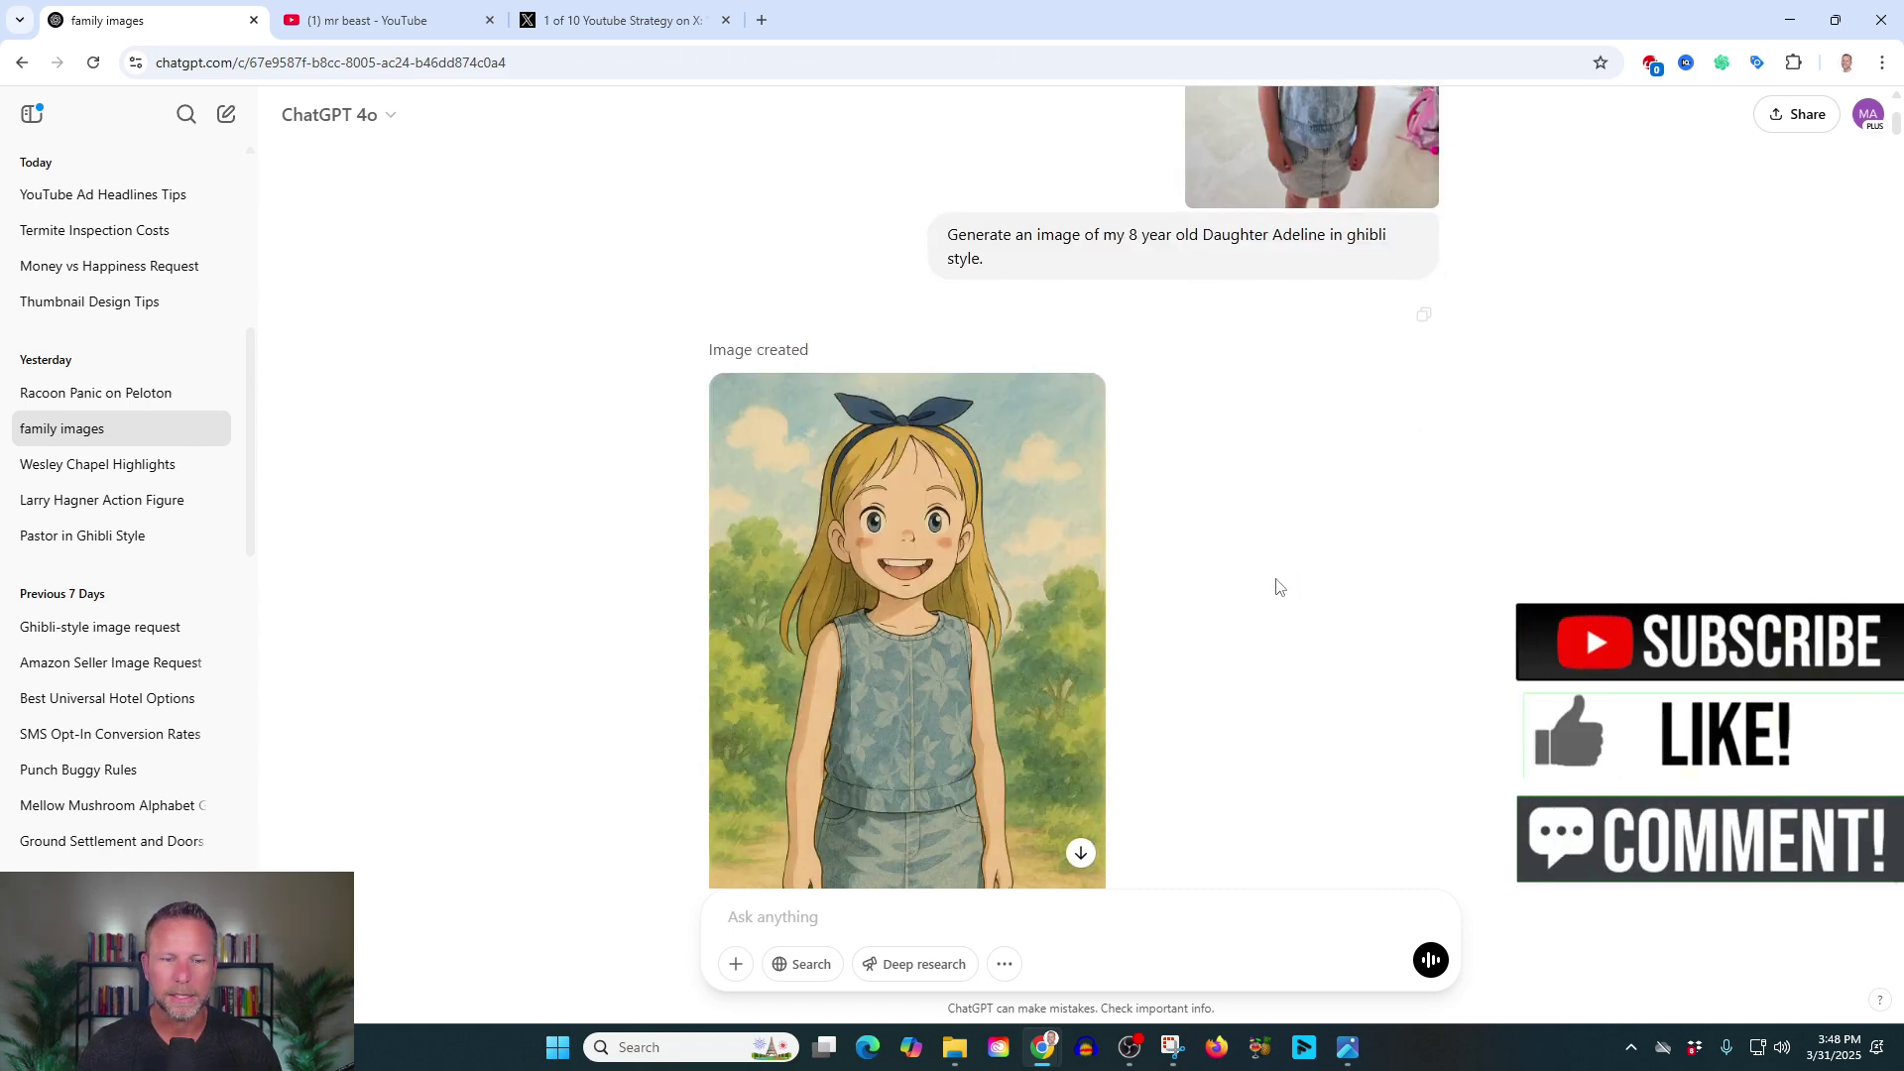
{"action": "scroll", "coordinate": [1372, 403], "scroll_direction": "up", "scroll_amount": 3}
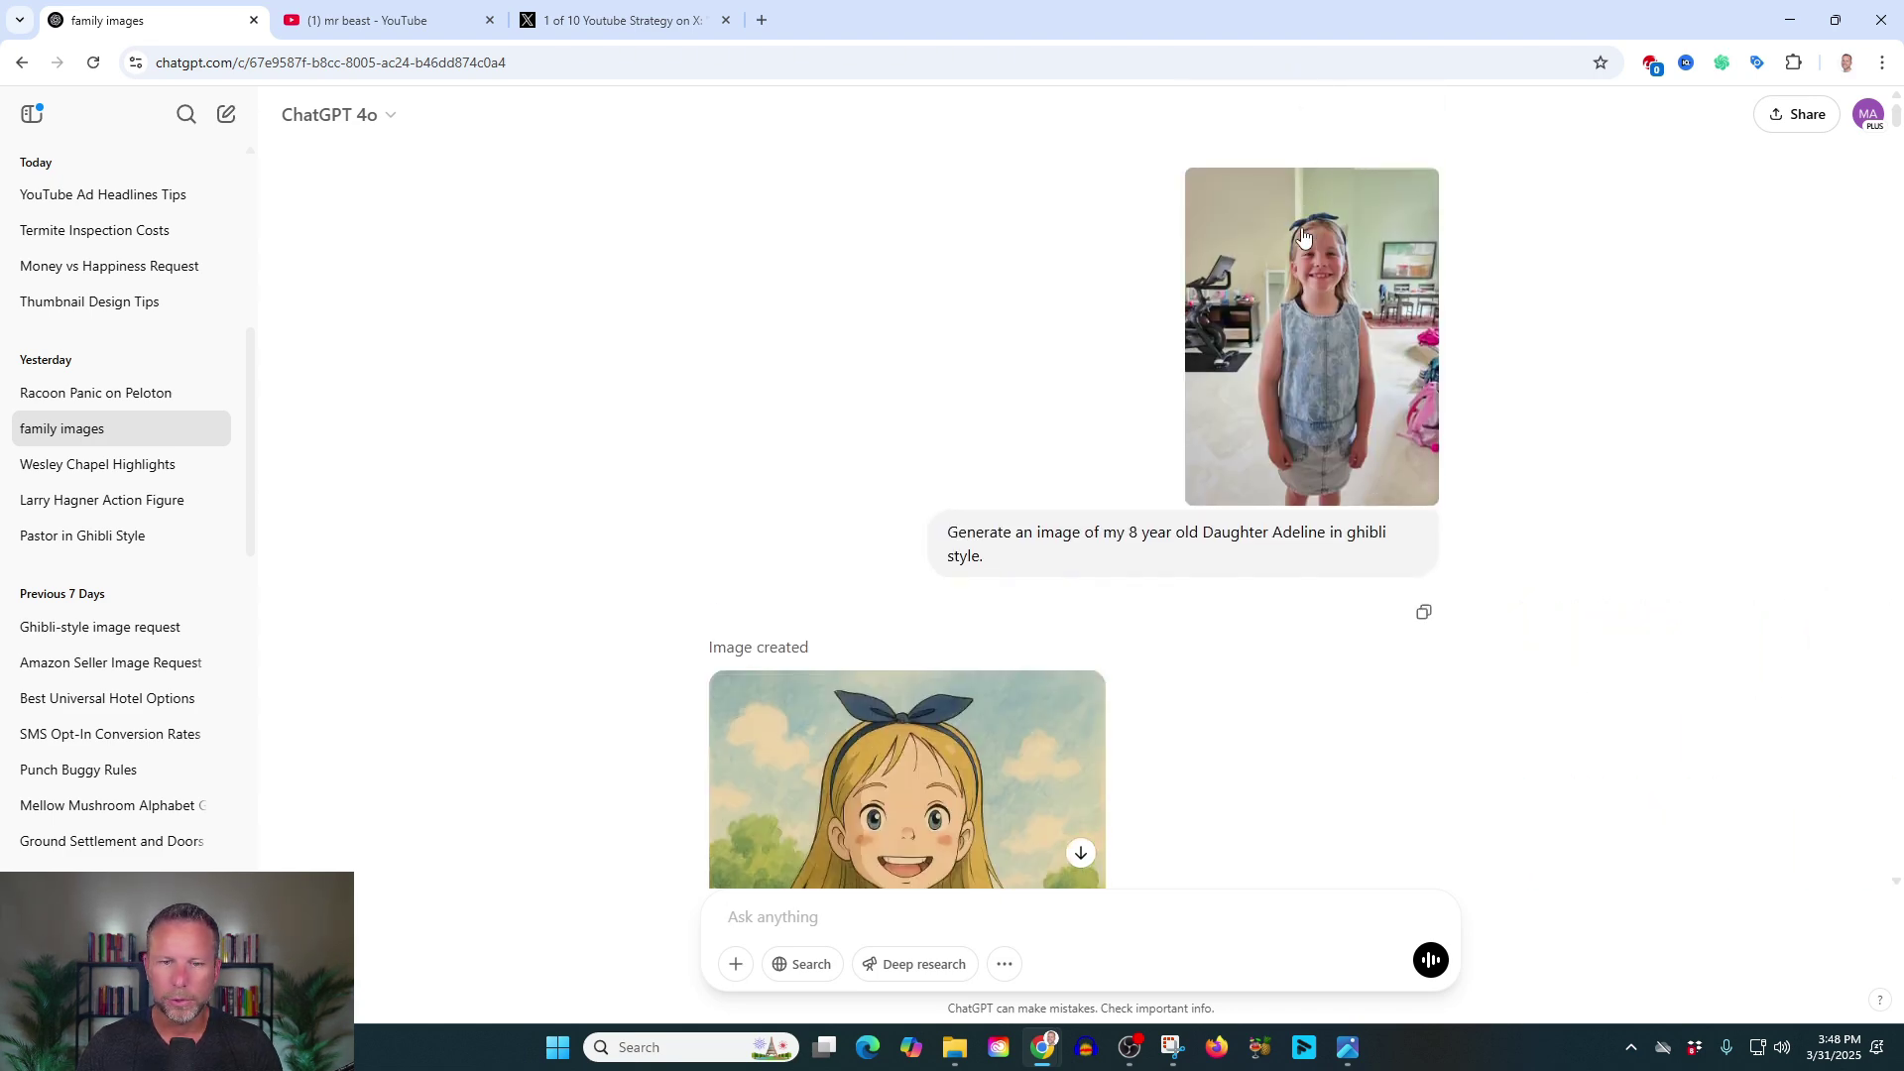
{"action": "scroll", "coordinate": [1067, 321], "scroll_direction": "down", "scroll_amount": 3}
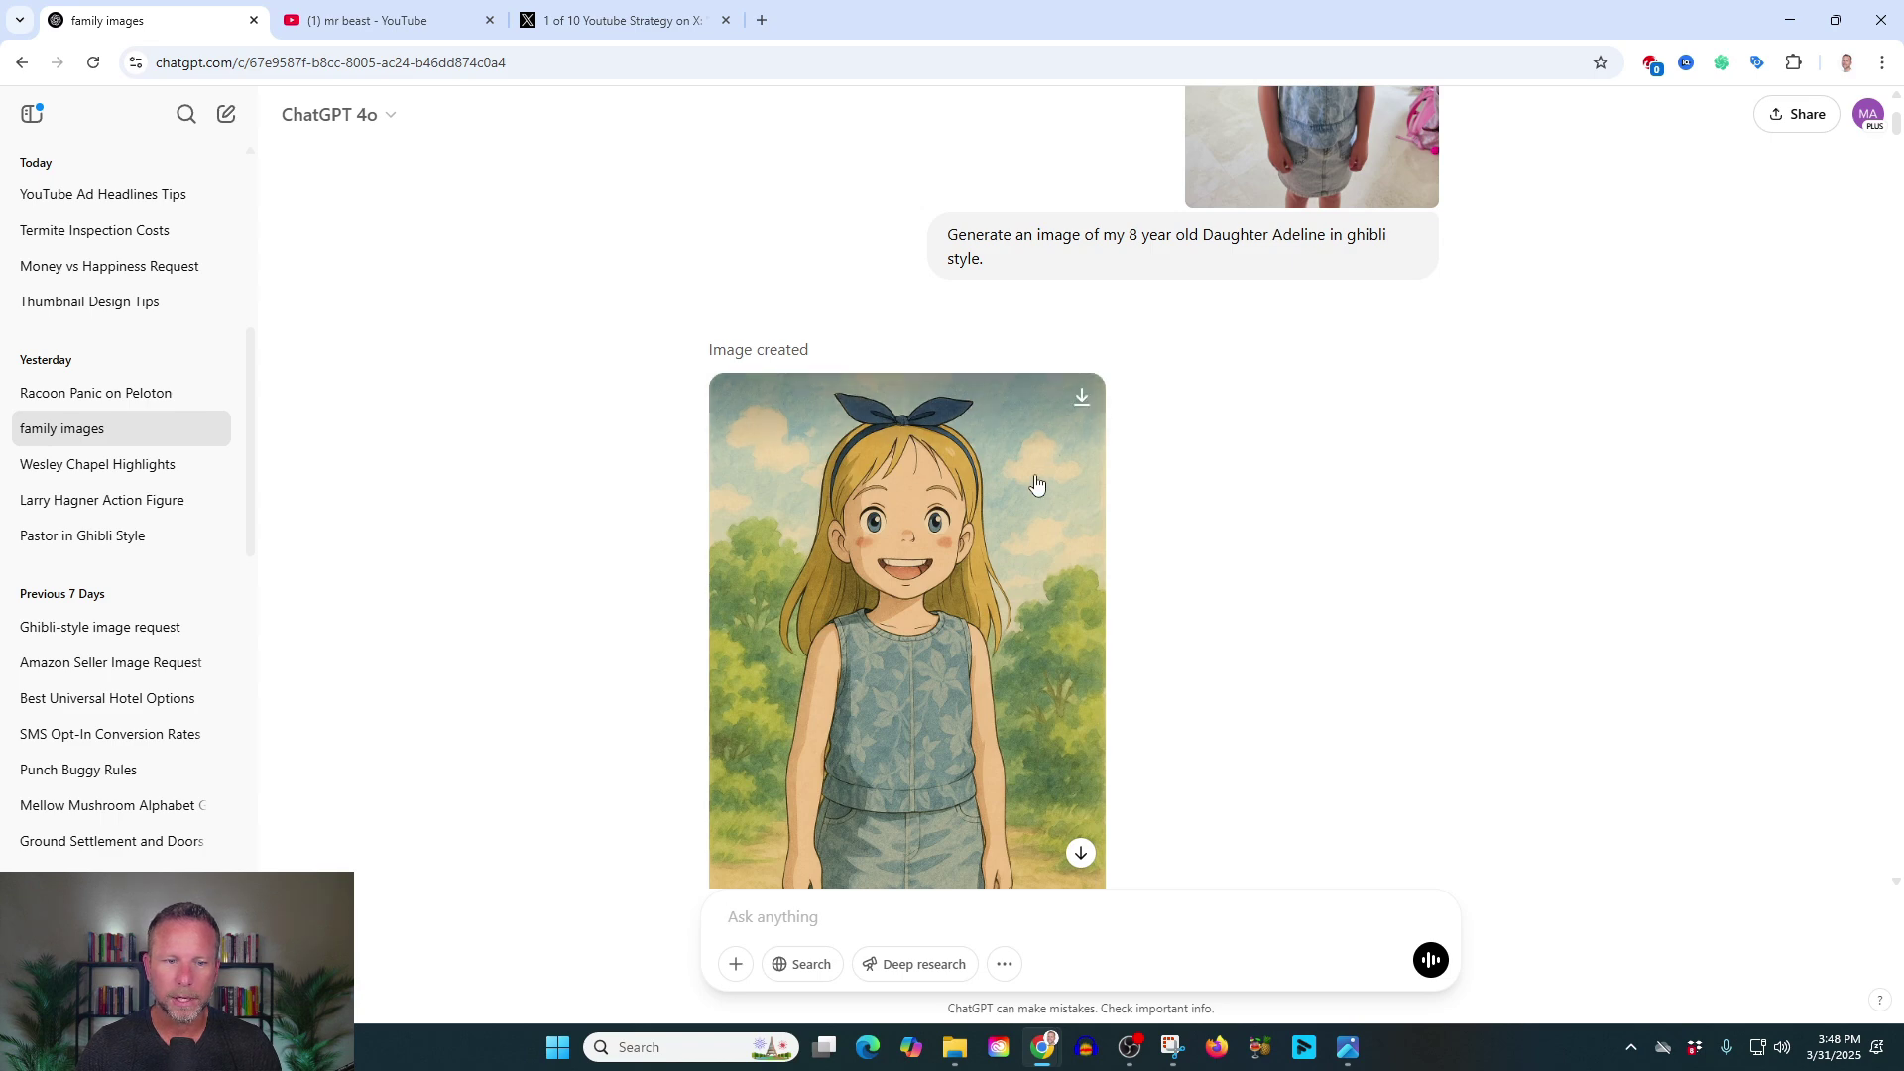
{"action": "scroll", "coordinate": [948, 376], "scroll_direction": "down", "scroll_amount": 3}
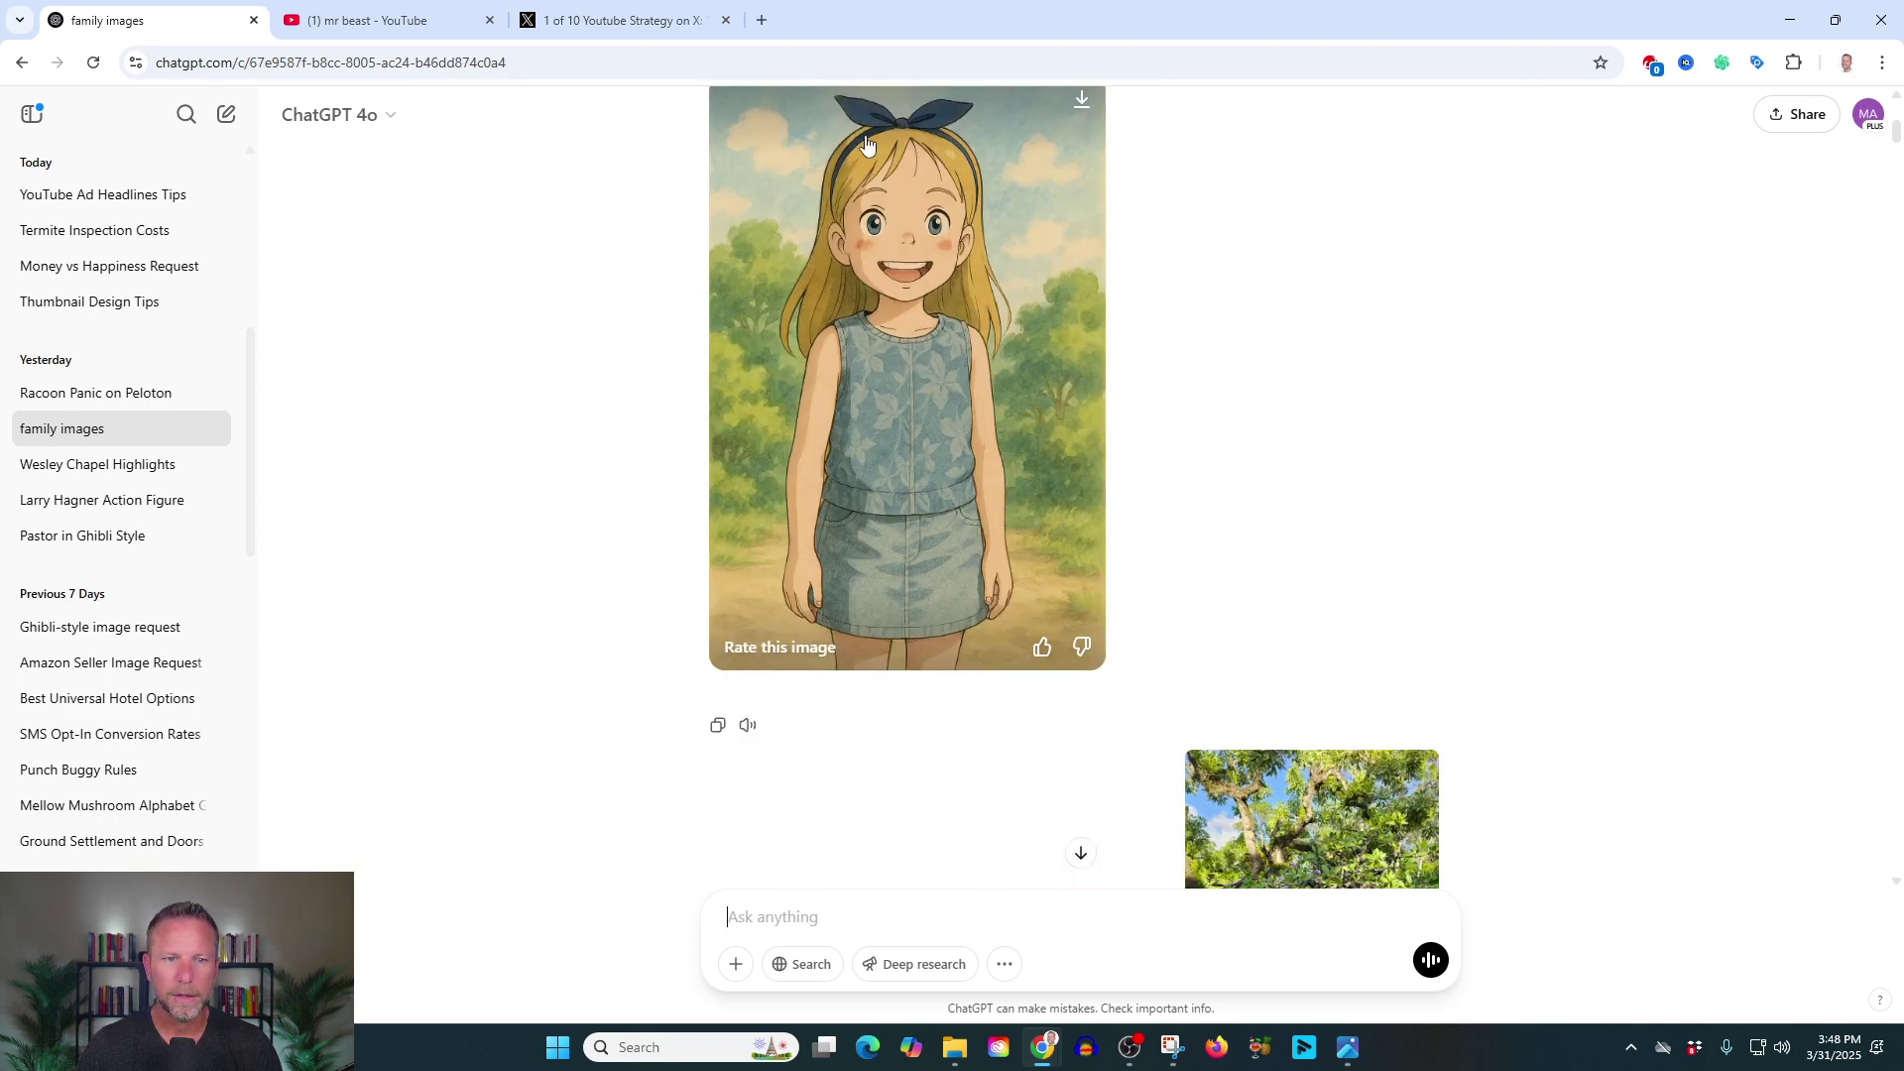
{"action": "scroll", "coordinate": [1432, 255], "scroll_direction": "down", "scroll_amount": 6}
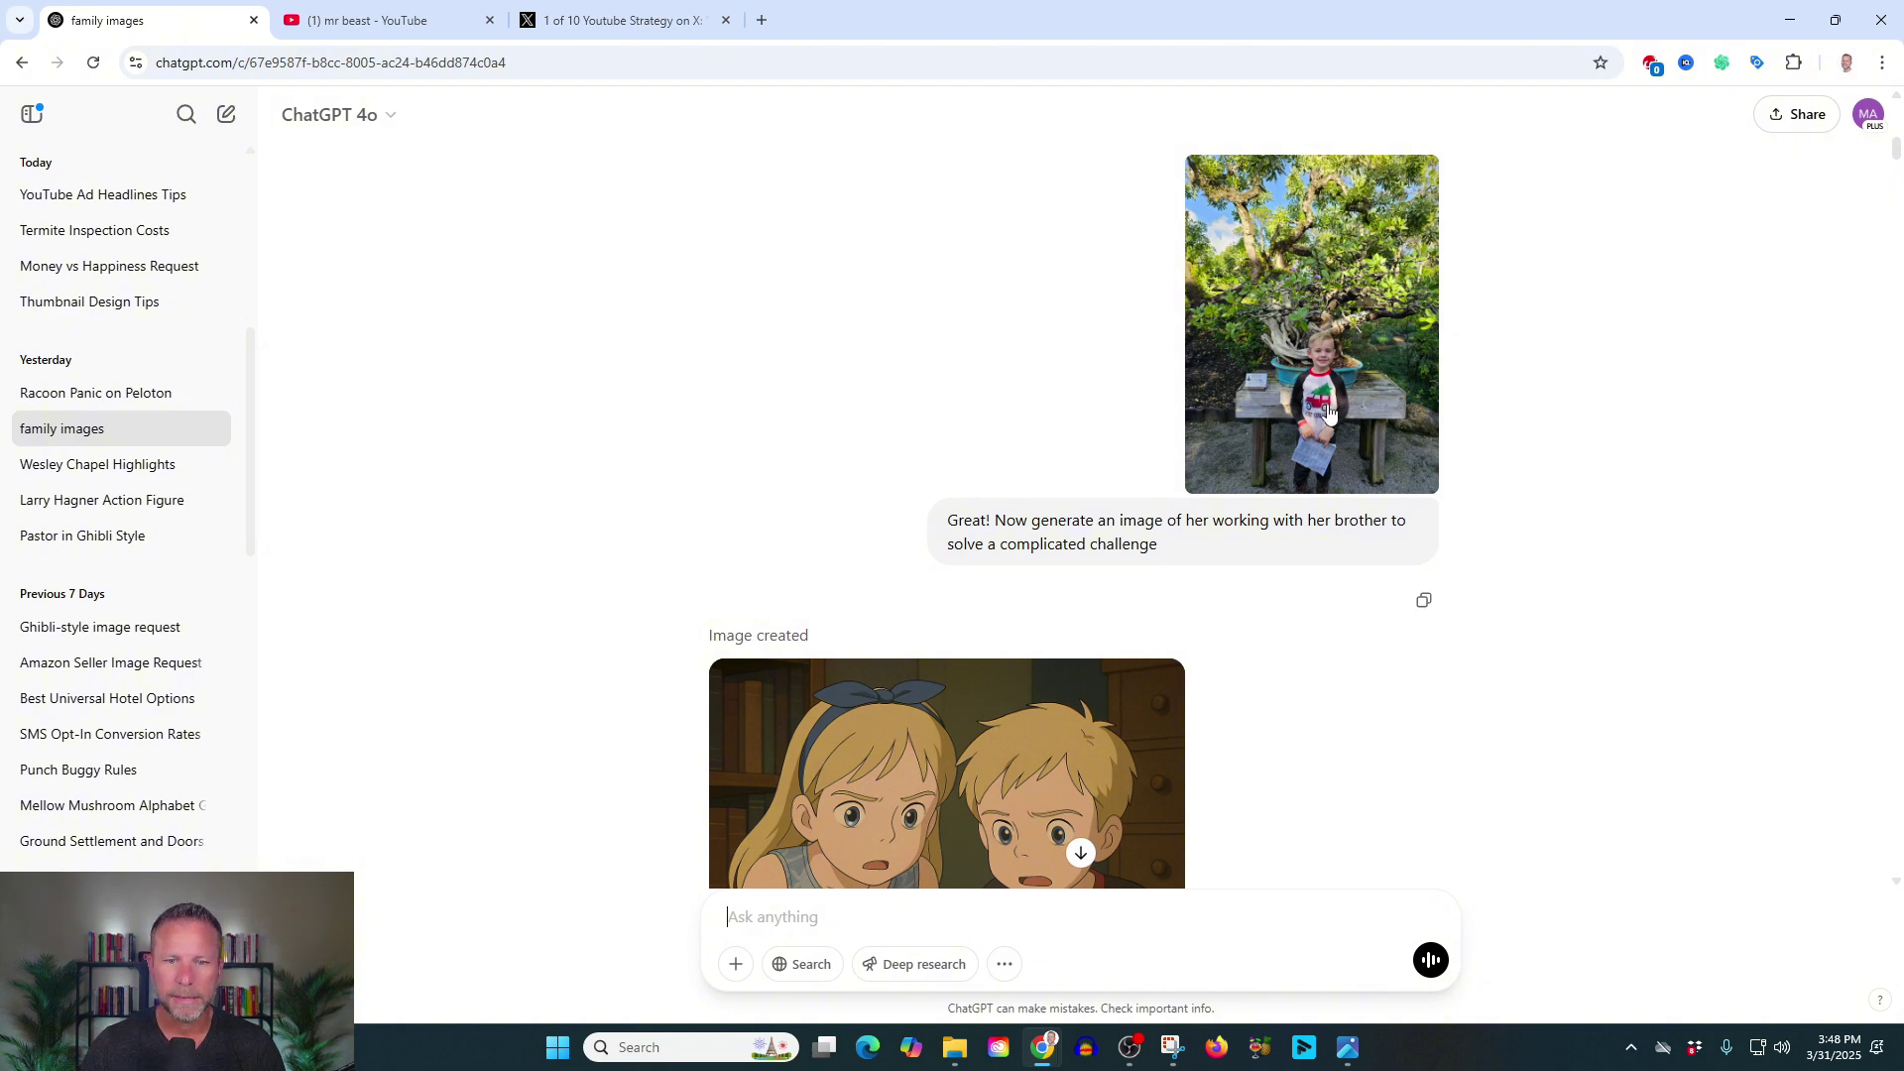
{"action": "scroll", "coordinate": [1458, 416], "scroll_direction": "down", "scroll_amount": 3}
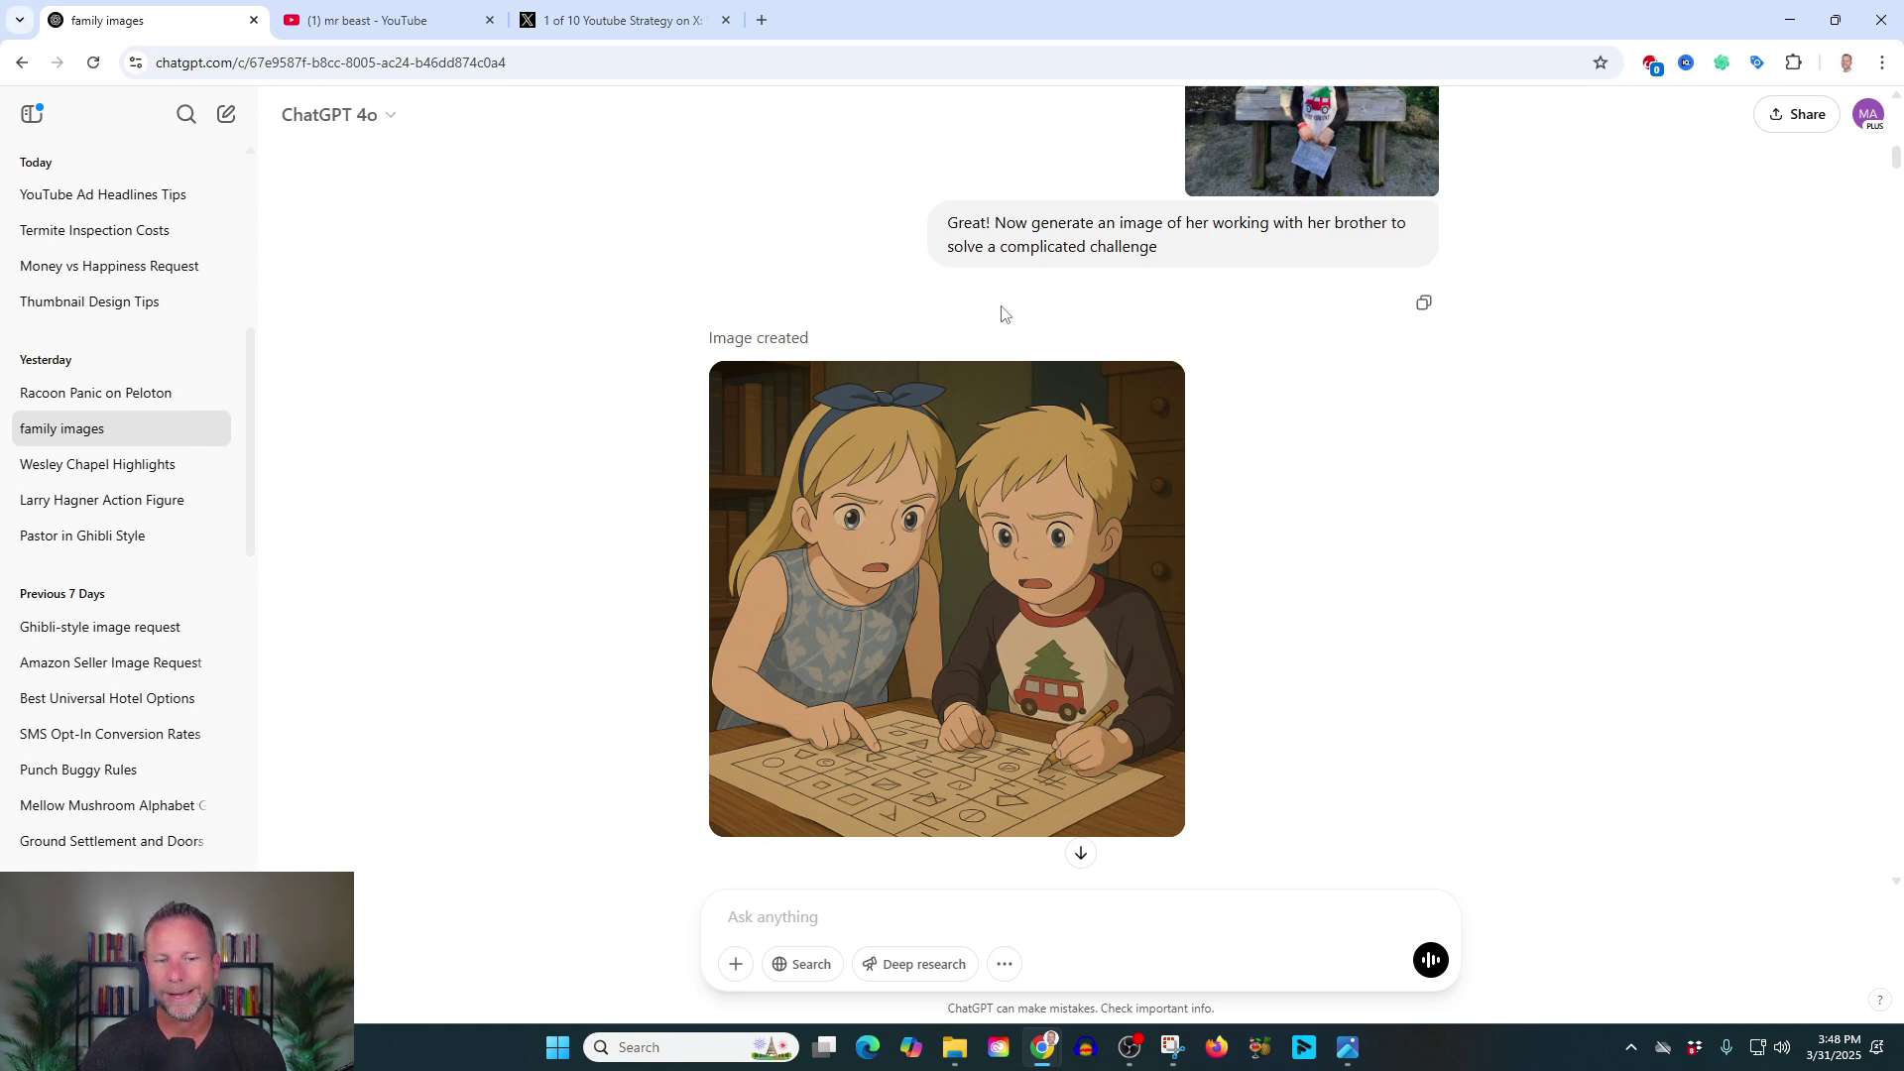
{"action": "scroll", "coordinate": [1026, 310], "scroll_direction": "up", "scroll_amount": 10}
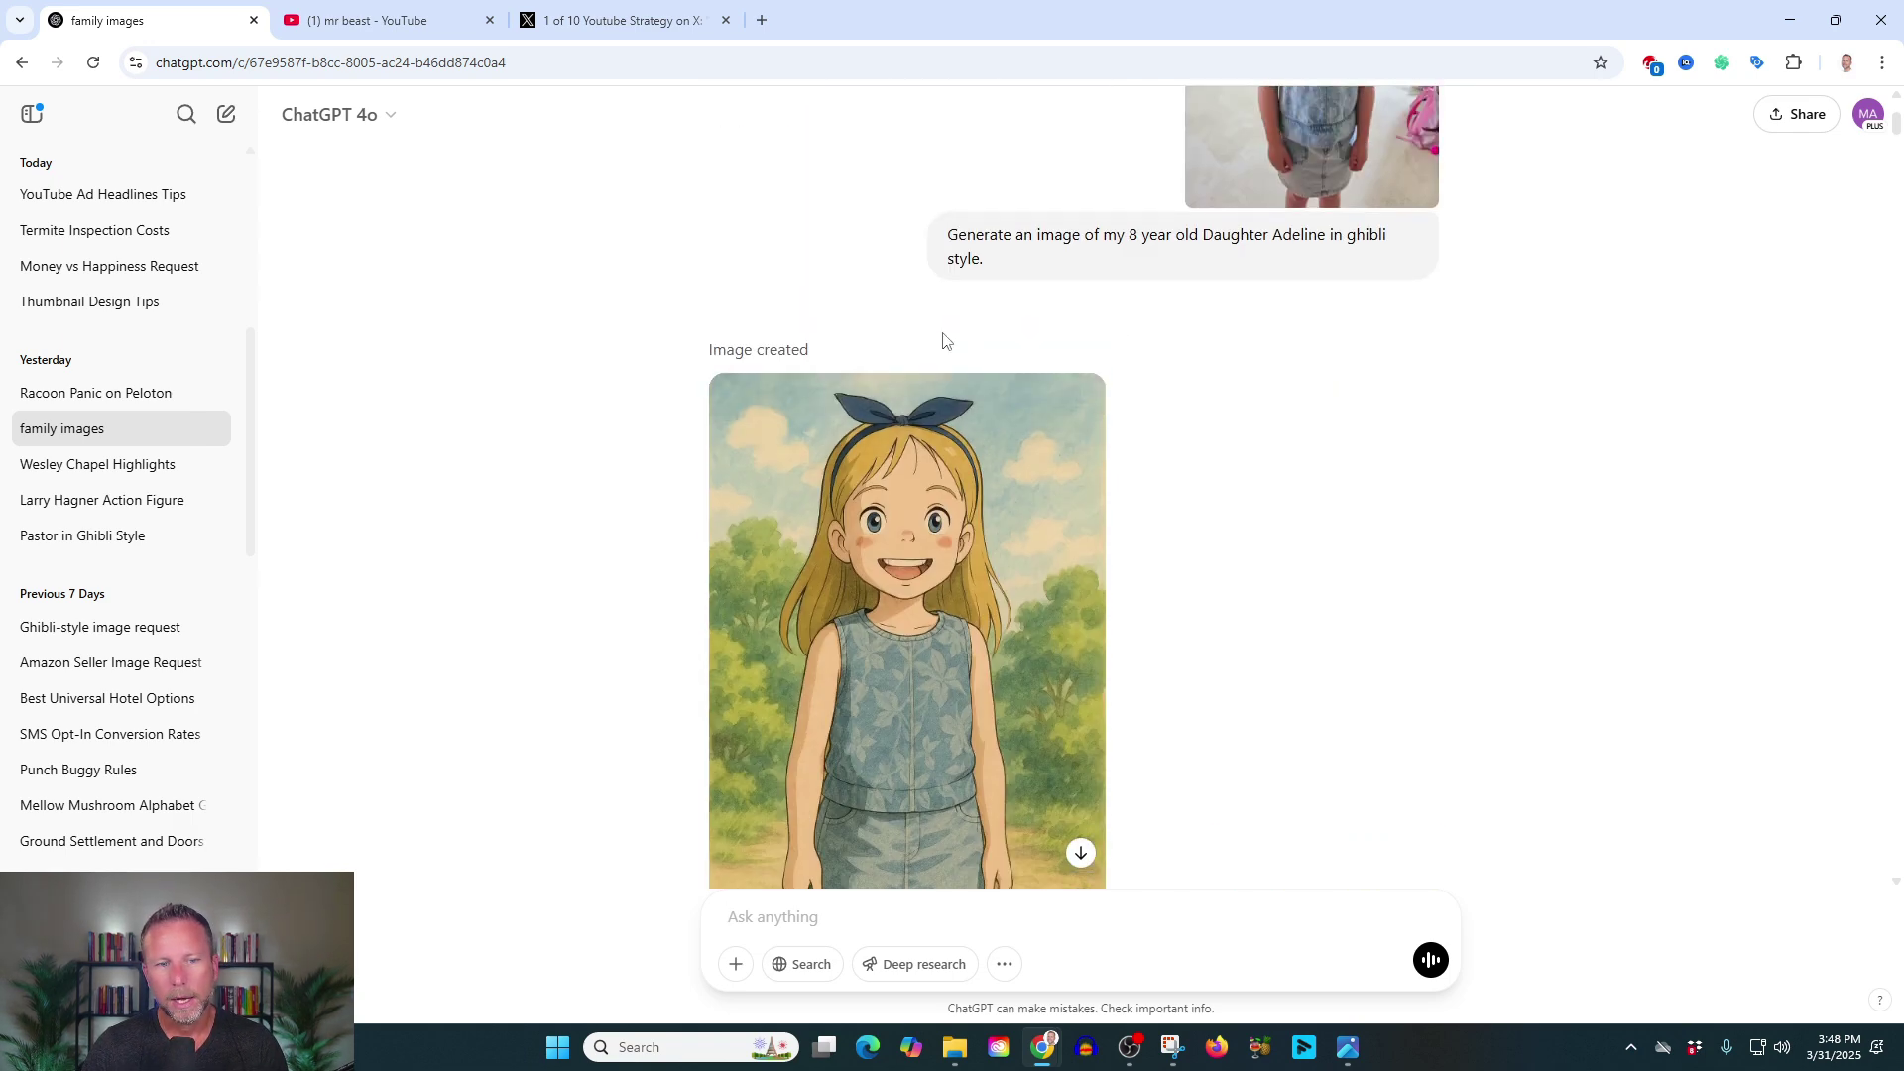
{"action": "scroll", "coordinate": [940, 448], "scroll_direction": "down", "scroll_amount": 8}
{"action": "scroll", "coordinate": [886, 592], "scroll_direction": "up", "scroll_amount": 8}
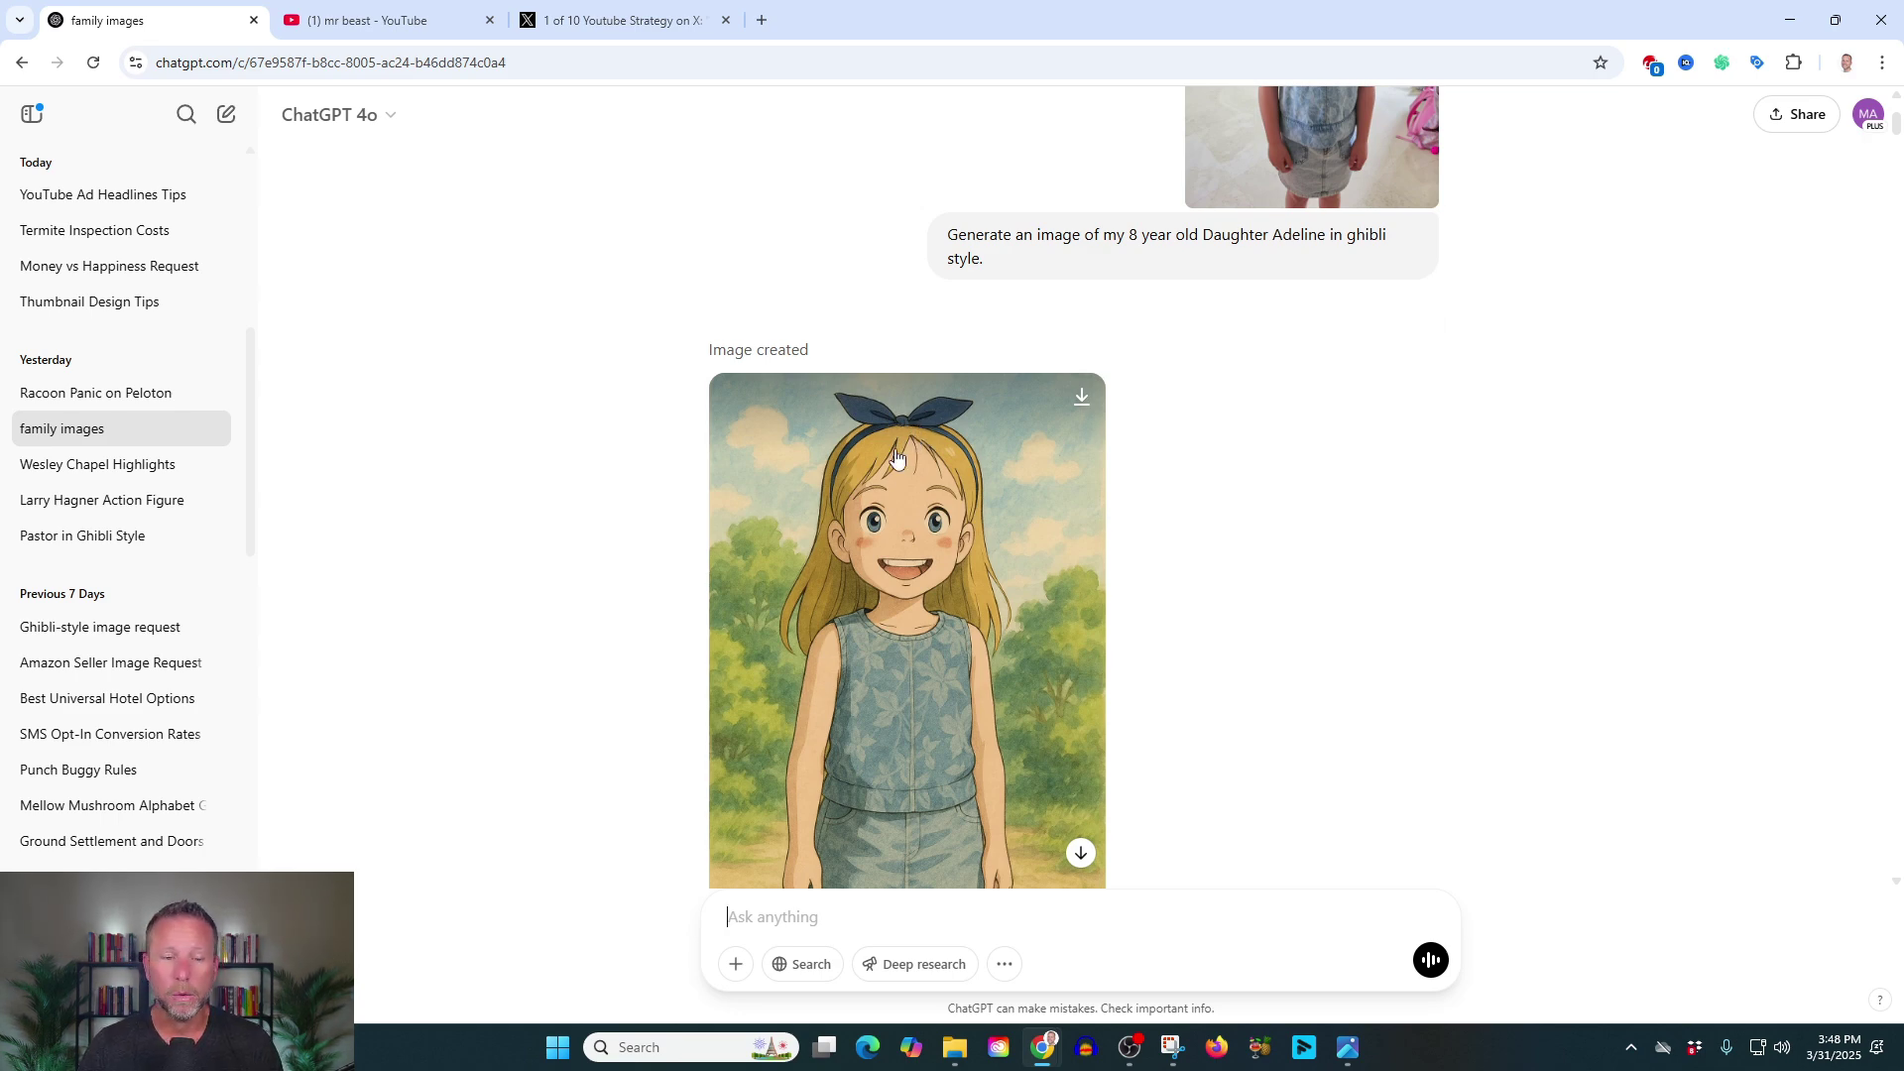
{"action": "scroll", "coordinate": [794, 457], "scroll_direction": "down", "scroll_amount": 8}
{"action": "scroll", "coordinate": [832, 611], "scroll_direction": "down", "scroll_amount": 3}
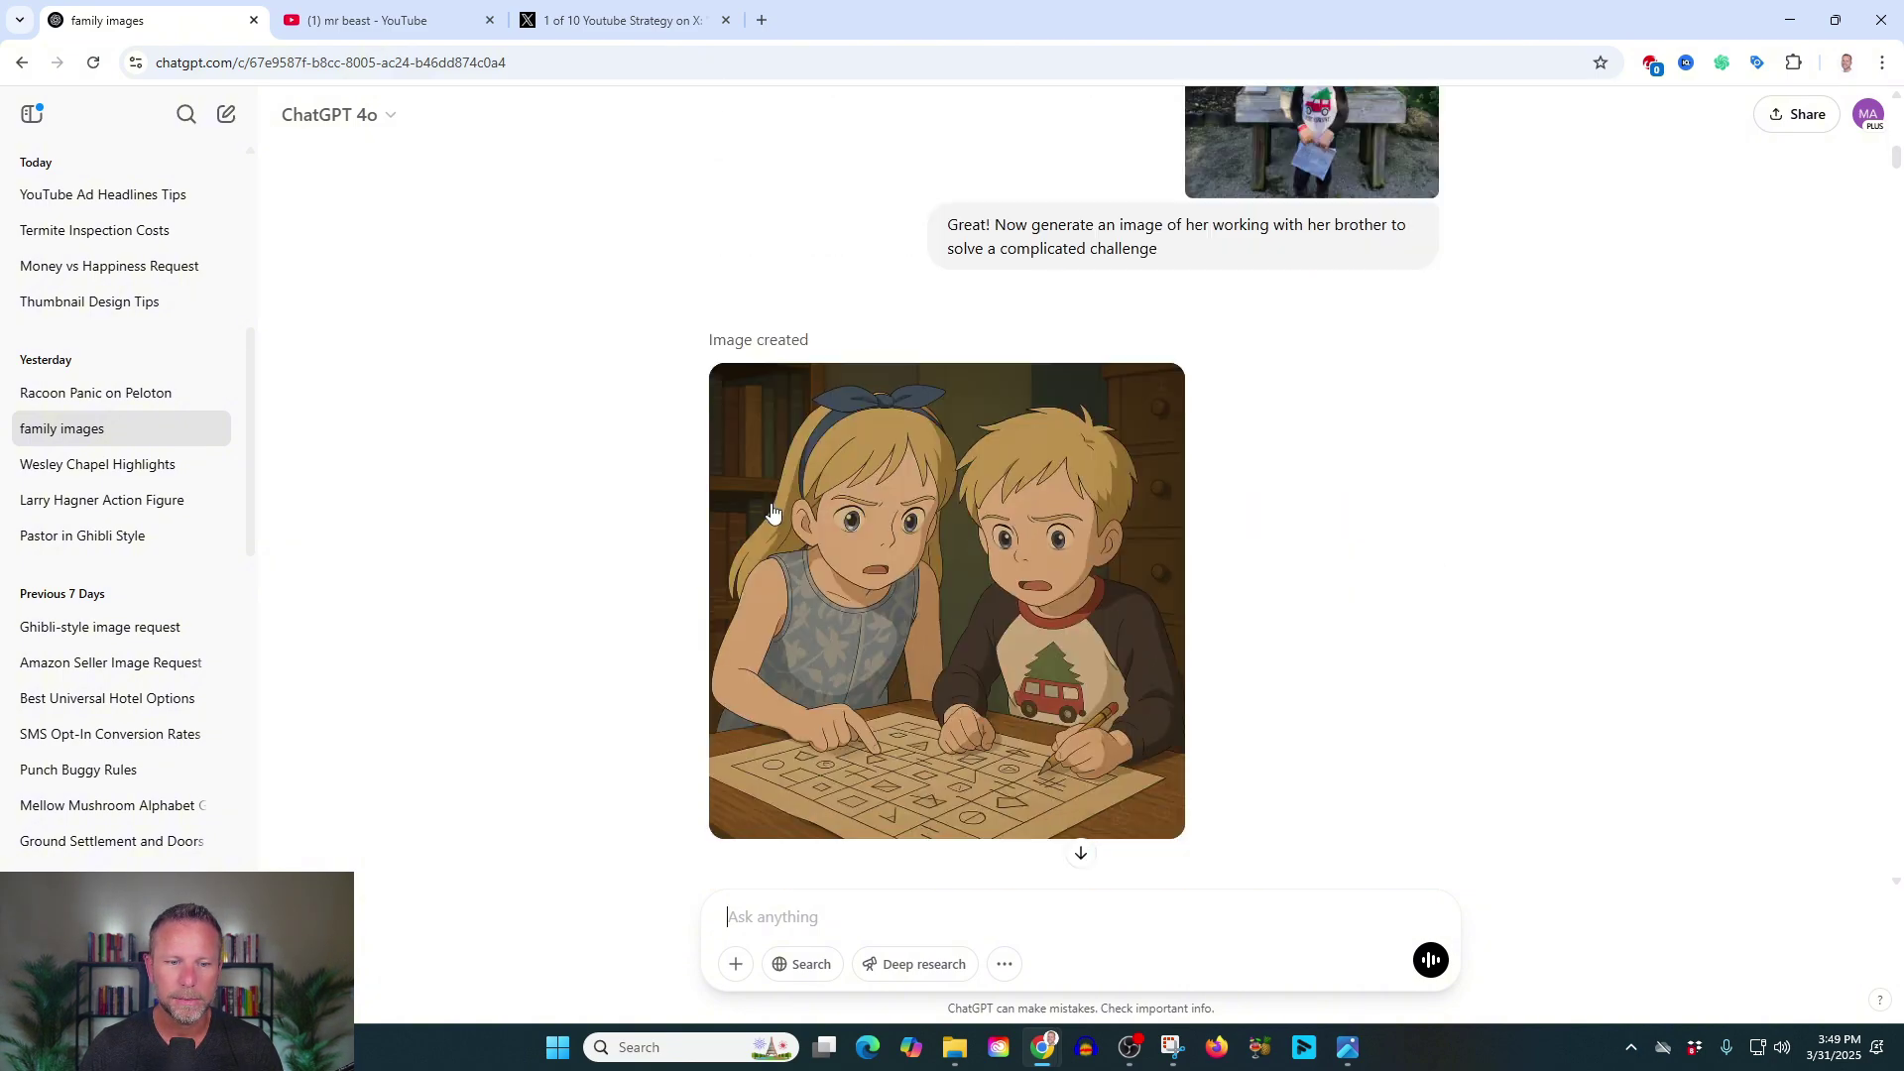
{"action": "scroll", "coordinate": [772, 511], "scroll_direction": "down", "scroll_amount": 3}
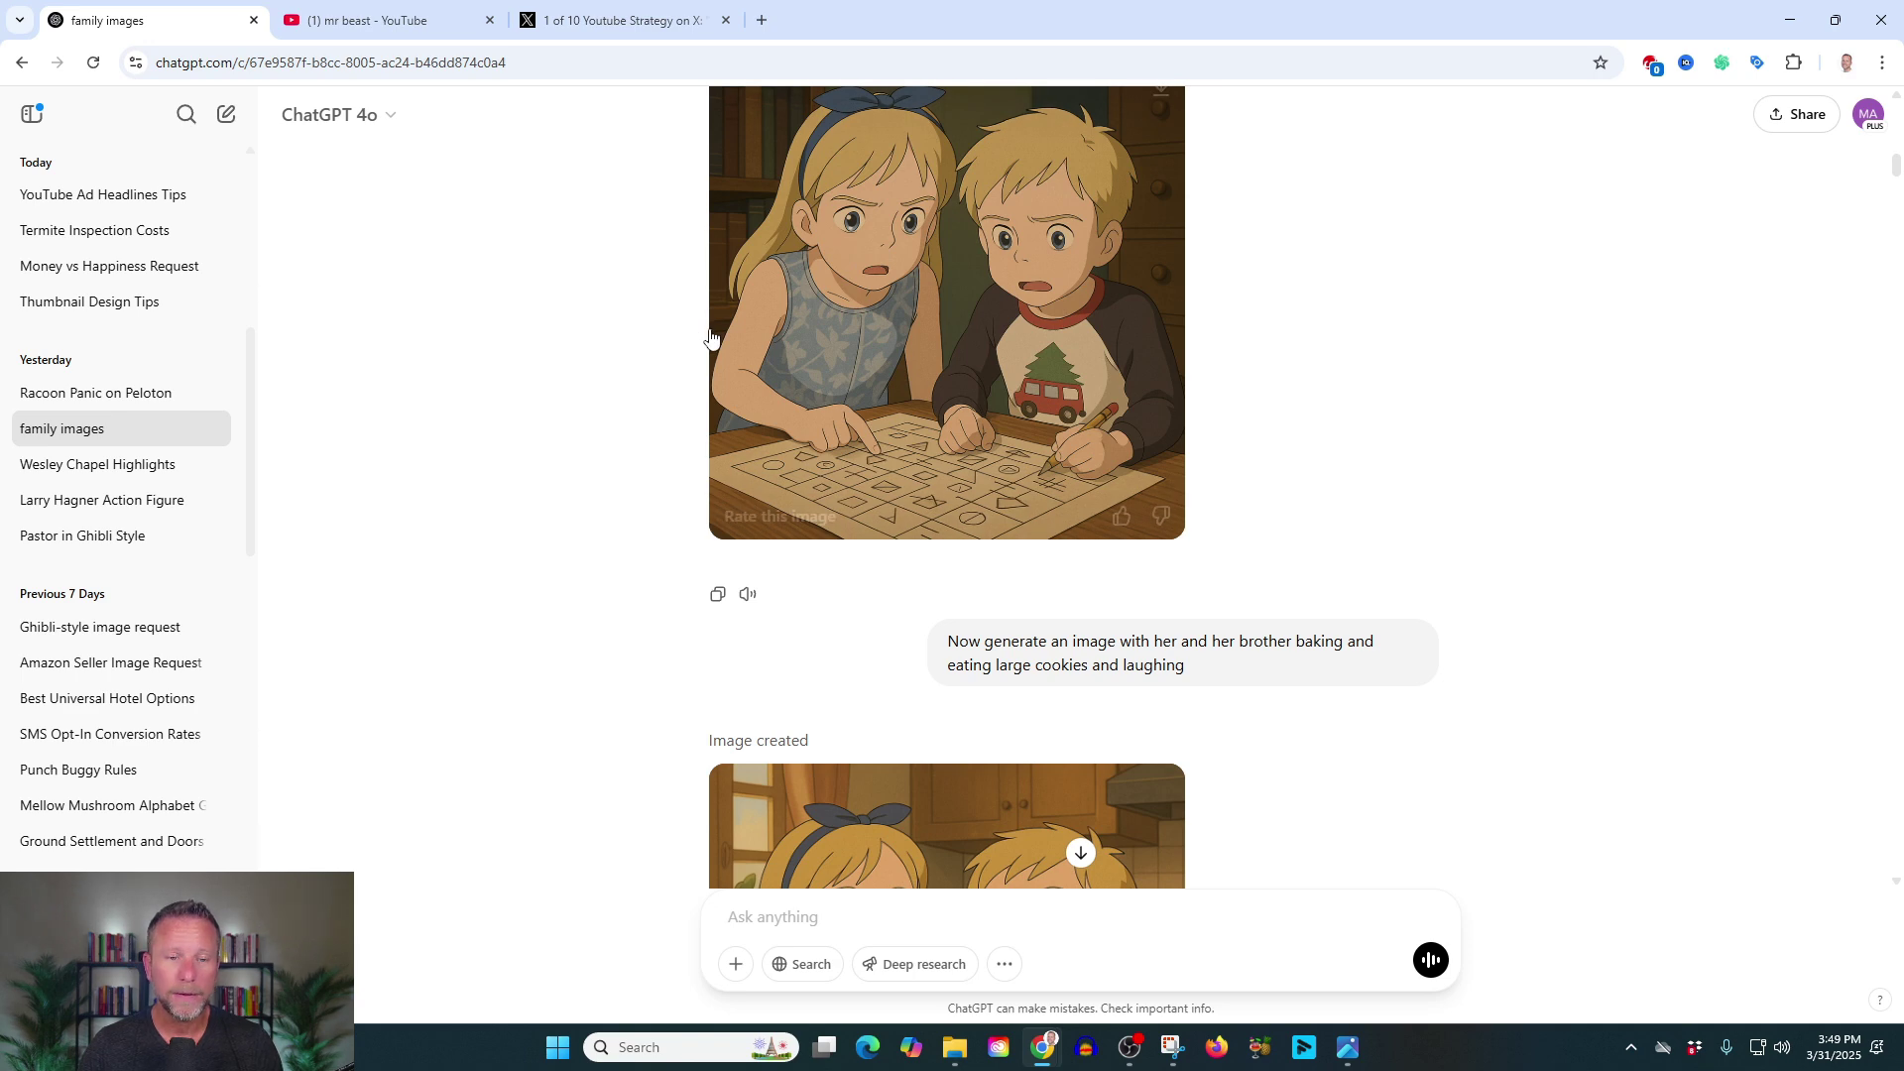
{"action": "scroll", "coordinate": [696, 337], "scroll_direction": "down", "scroll_amount": 6}
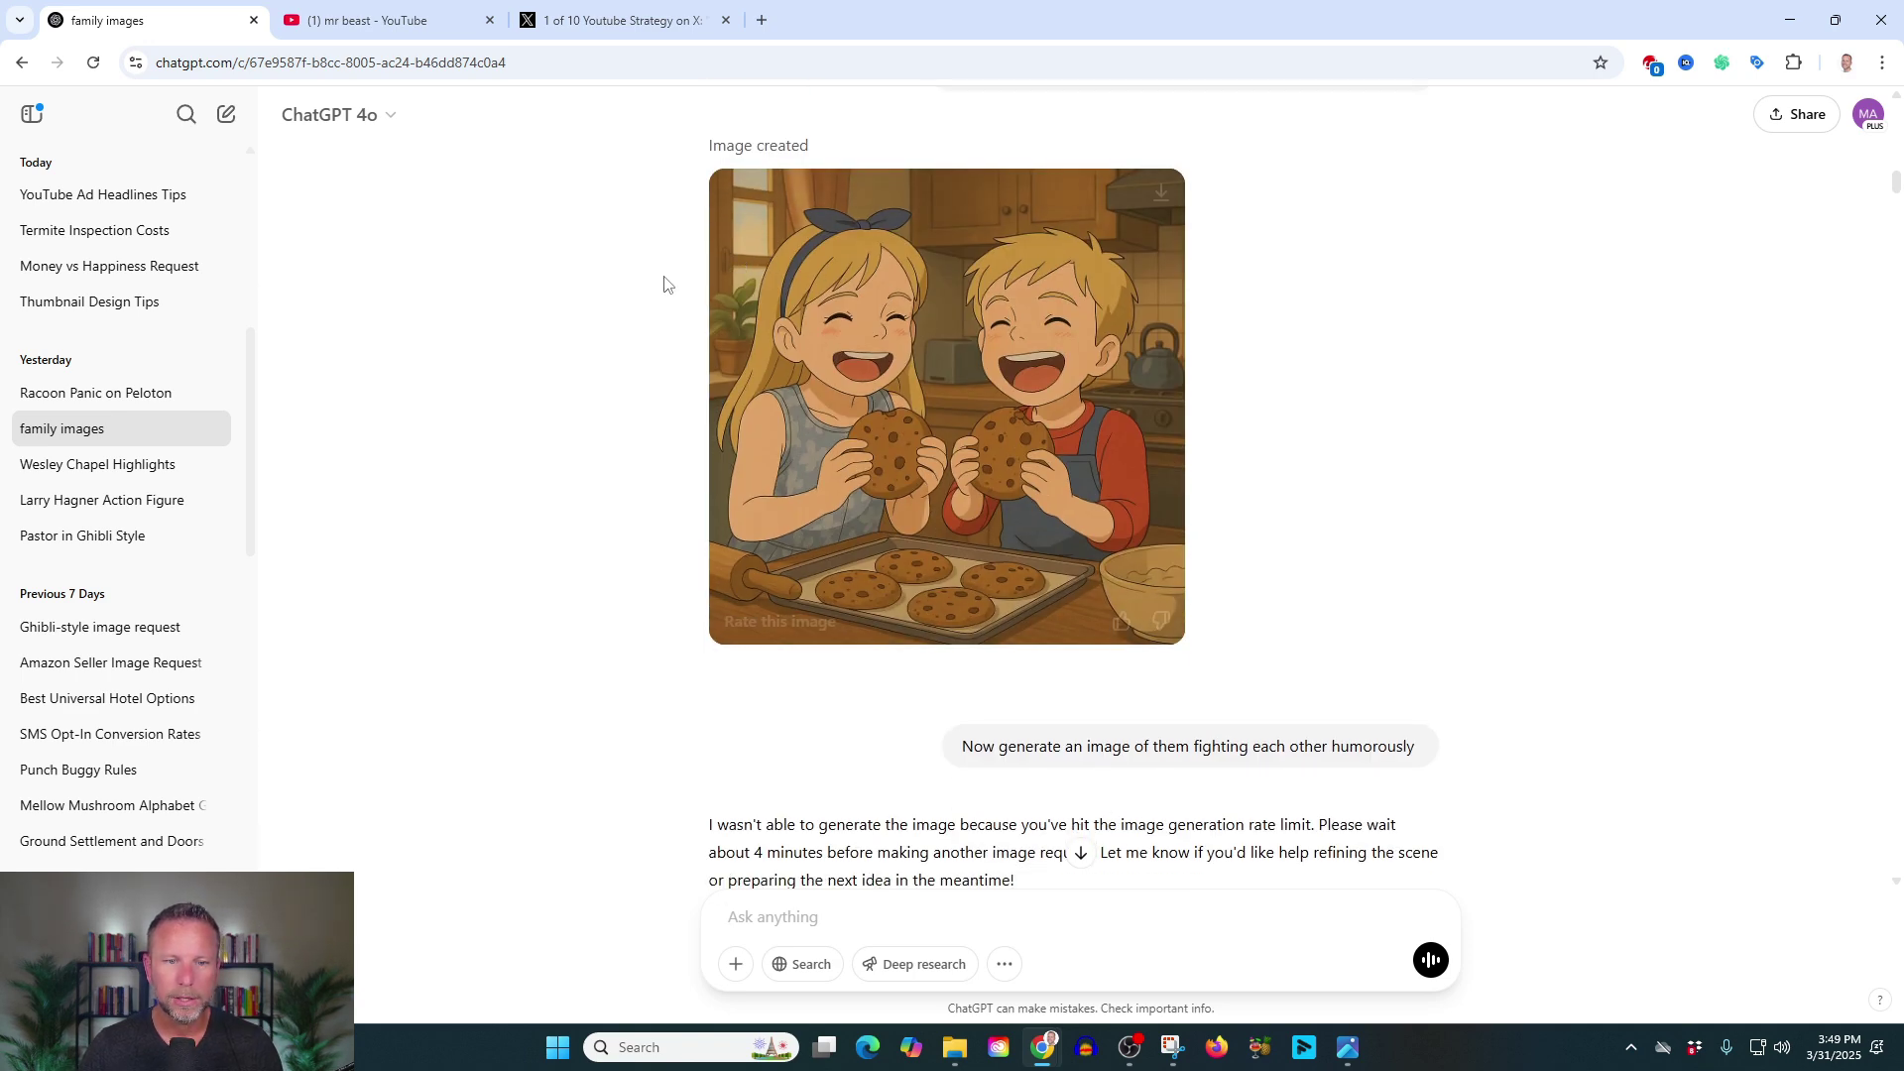
{"action": "scroll", "coordinate": [667, 289], "scroll_direction": "up", "scroll_amount": 6}
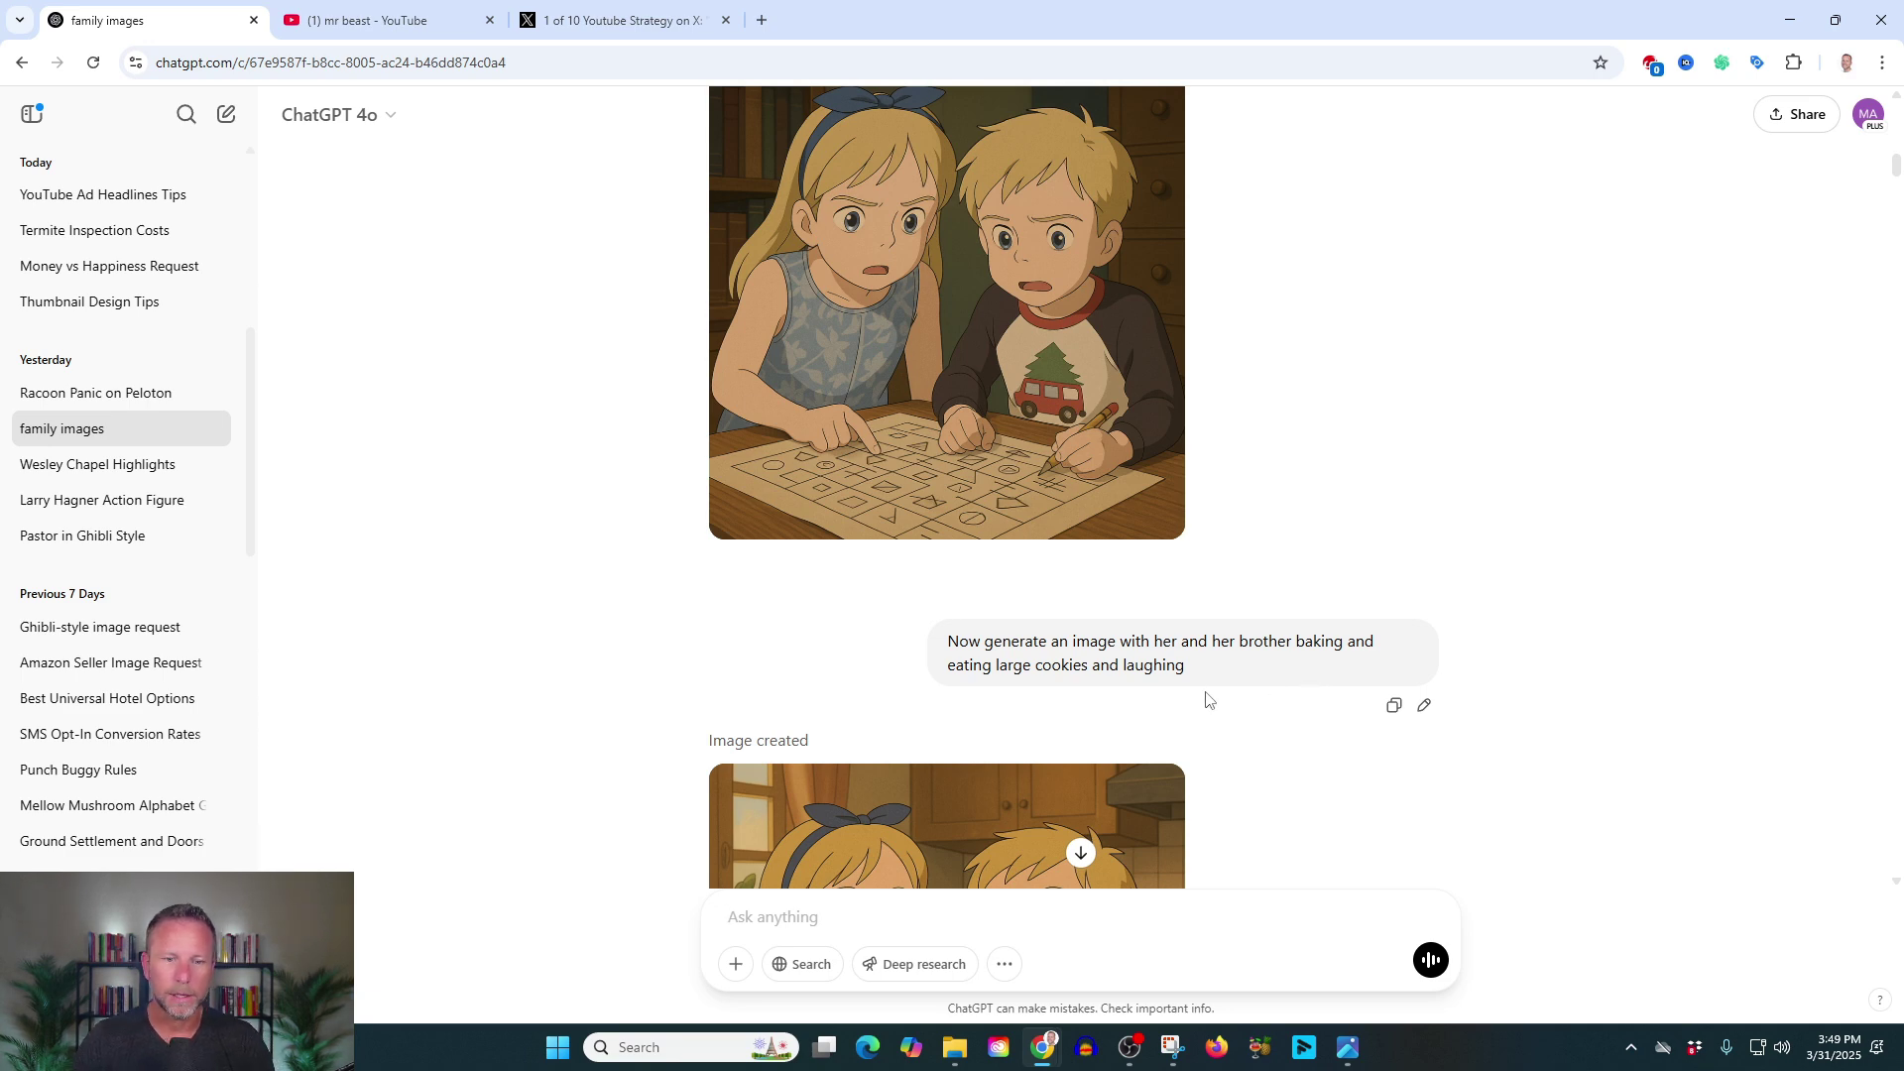
{"action": "scroll", "coordinate": [1223, 684], "scroll_direction": "down", "scroll_amount": 6}
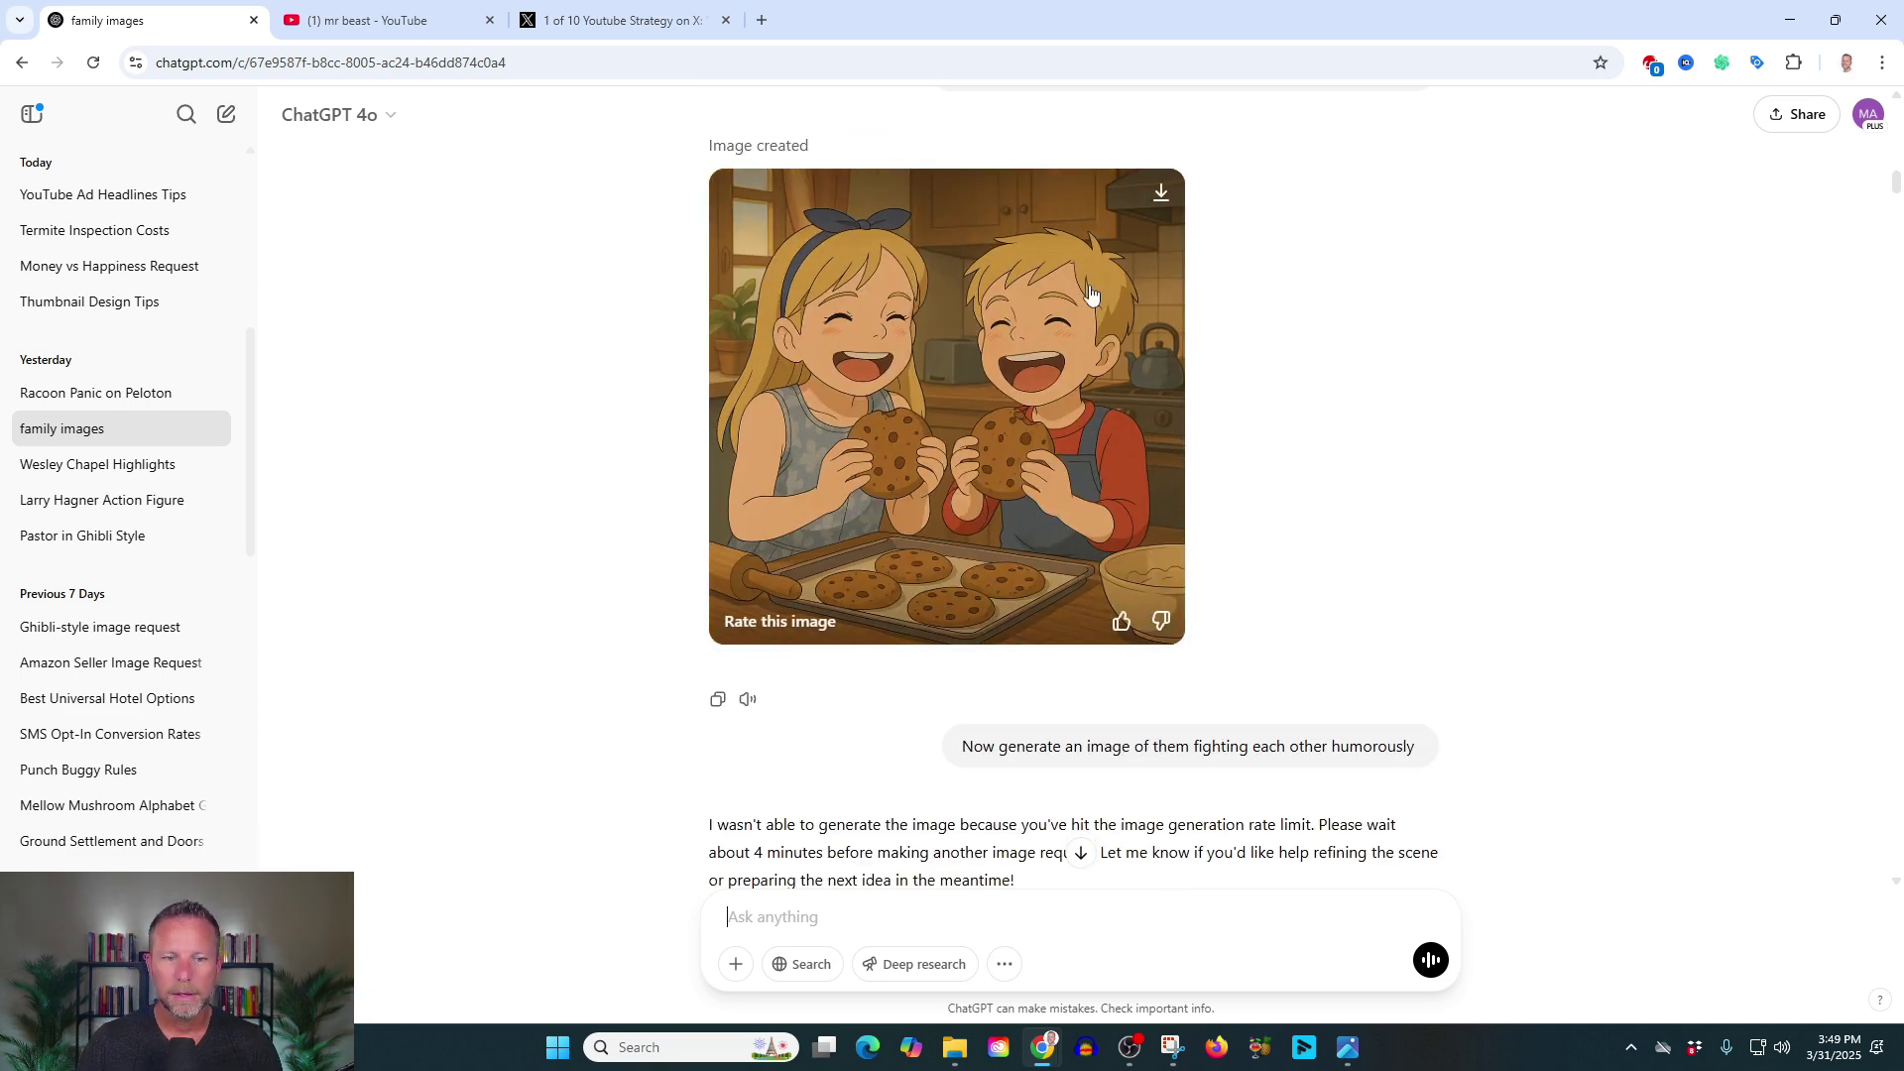
{"action": "scroll", "coordinate": [1324, 328], "scroll_direction": "down", "scroll_amount": 12}
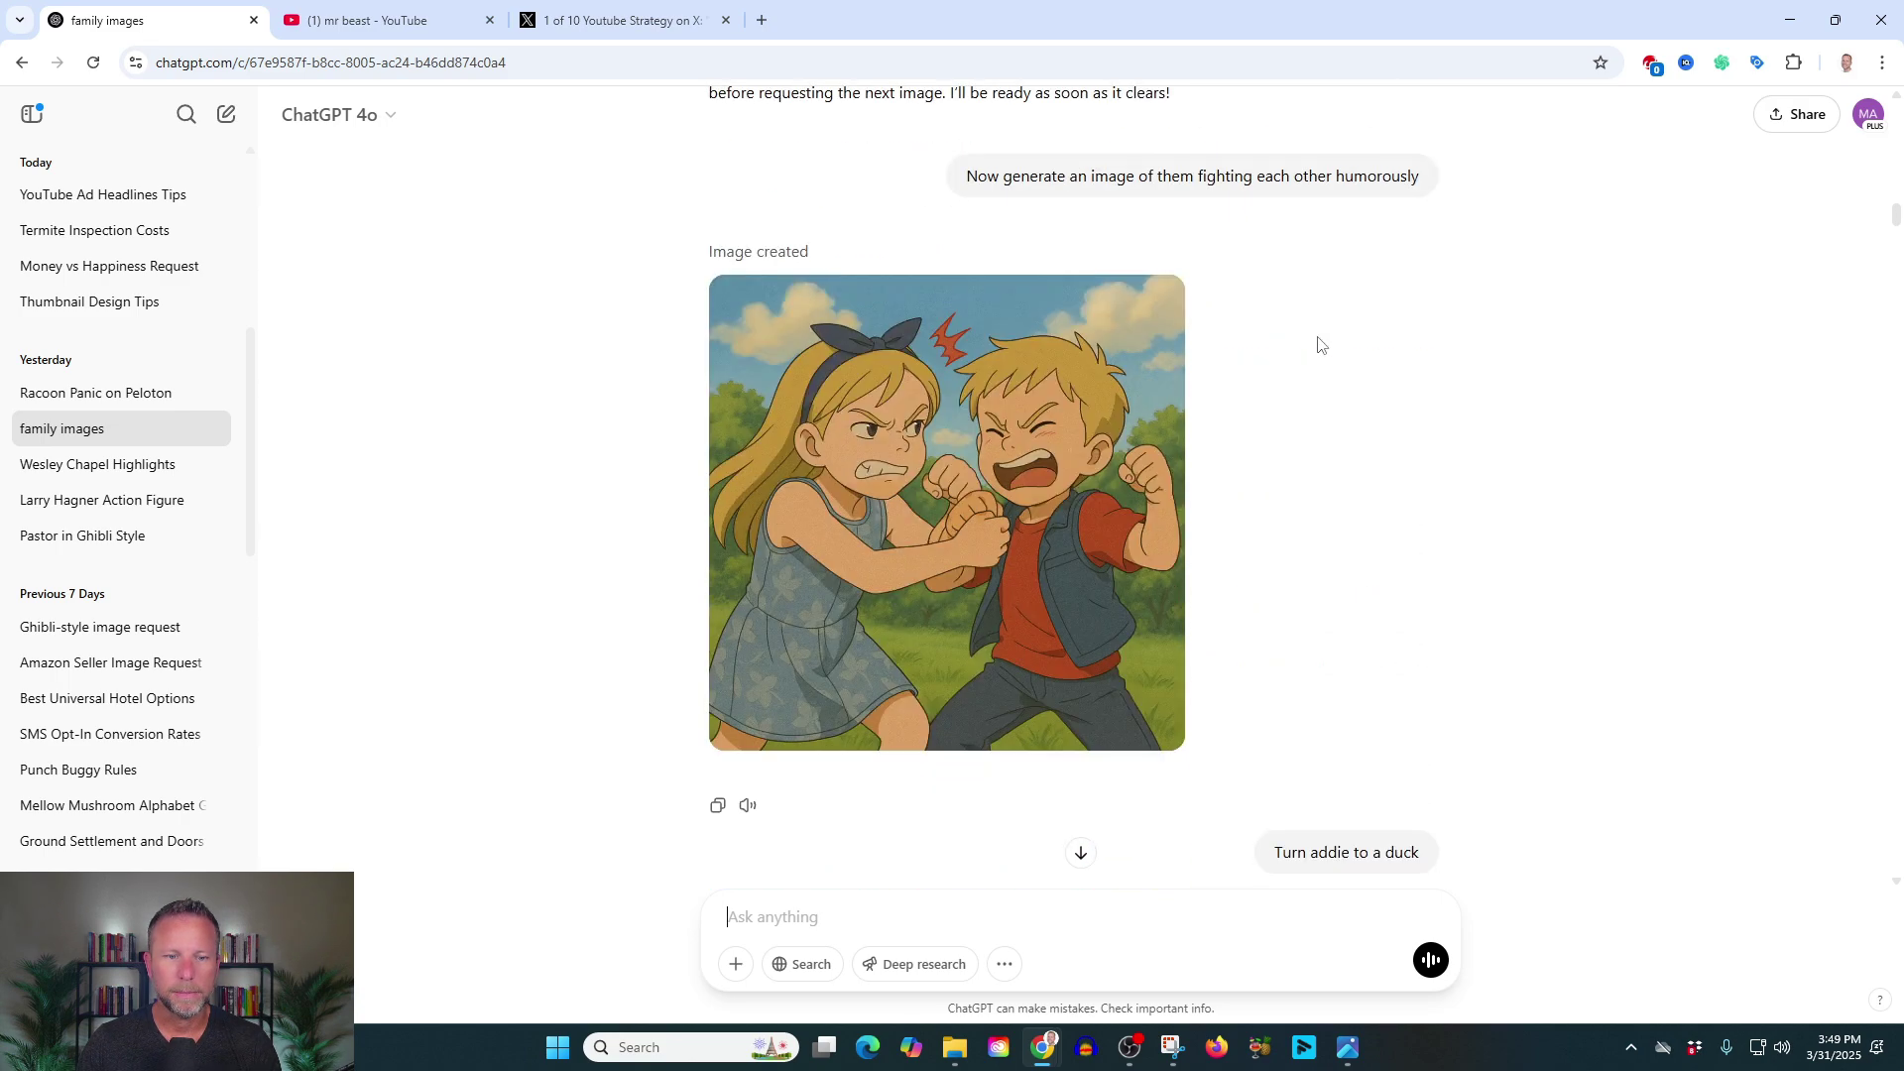
{"action": "scroll", "coordinate": [659, 383], "scroll_direction": "down", "scroll_amount": 9}
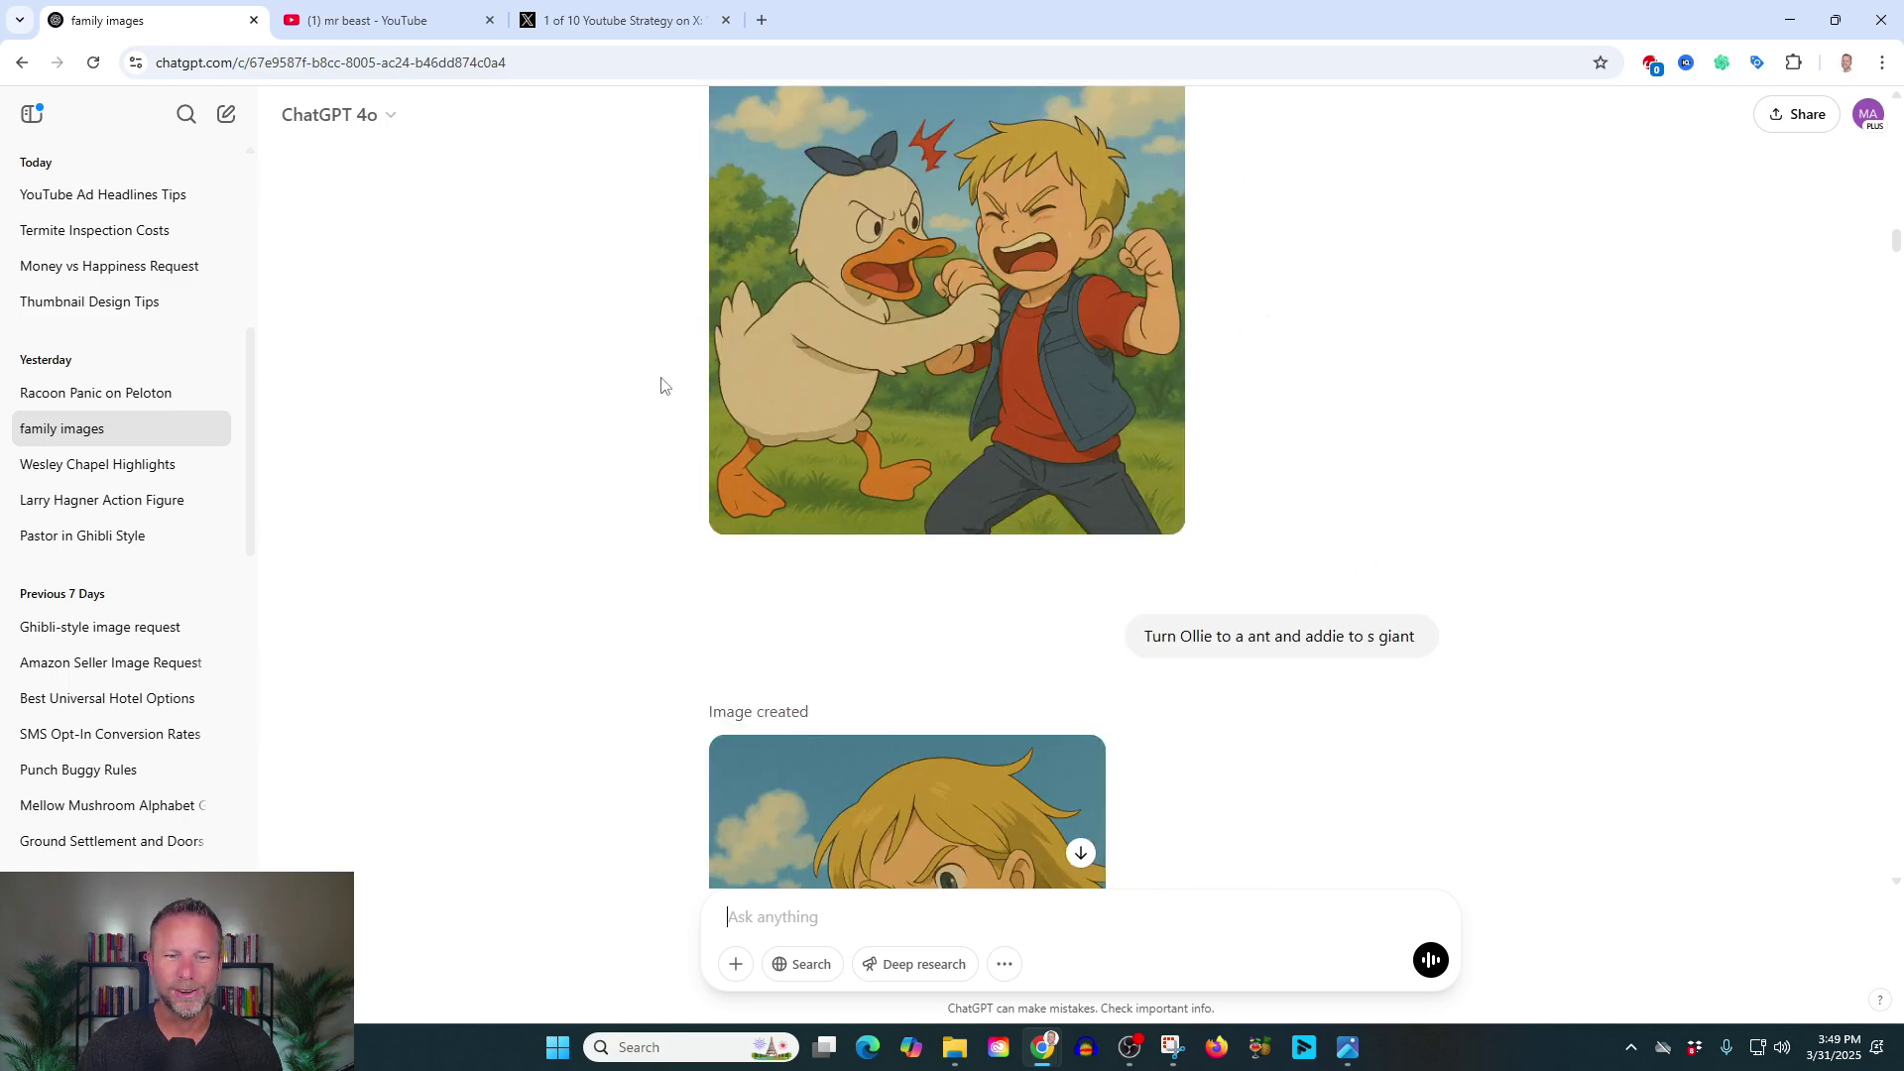
{"action": "scroll", "coordinate": [662, 385], "scroll_direction": "down", "scroll_amount": 20}
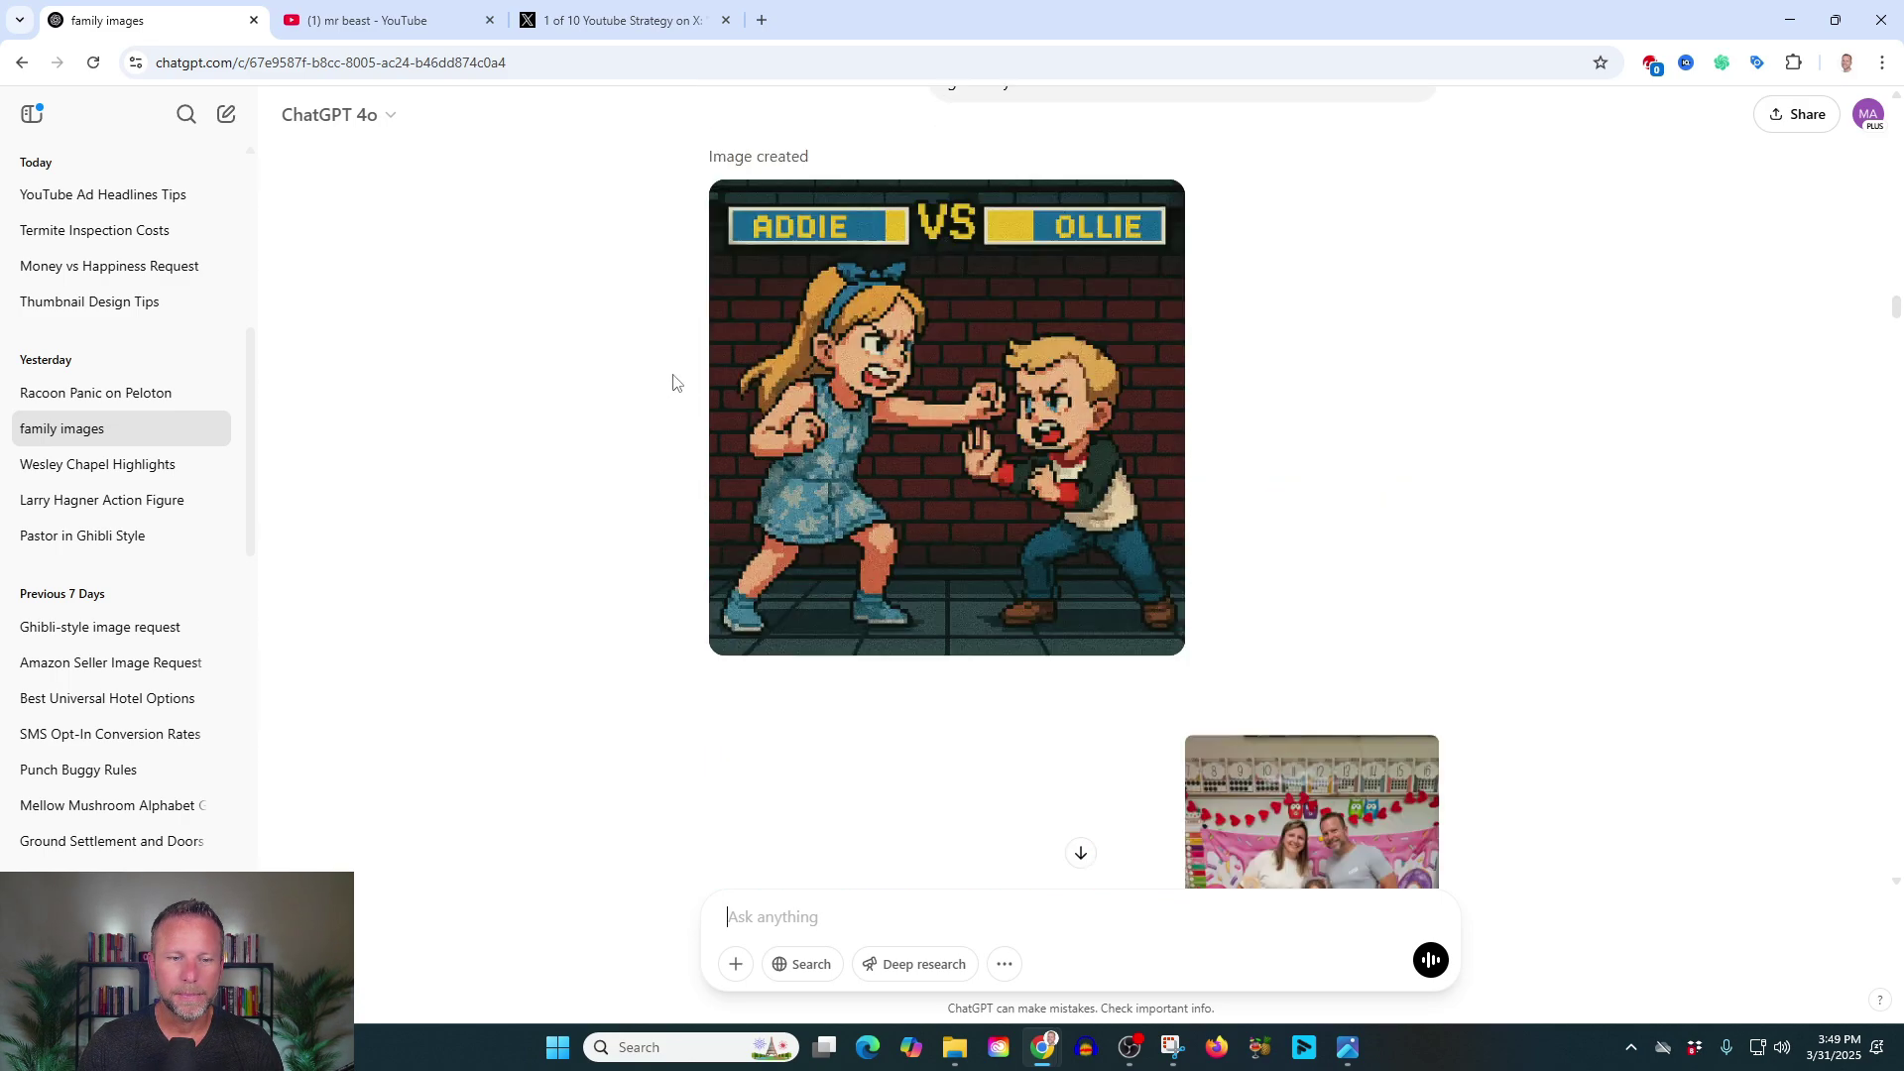
{"action": "mouse_move", "coordinate": [811, 307]}
{"action": "scroll", "coordinate": [1255, 376], "scroll_direction": "down", "scroll_amount": 6}
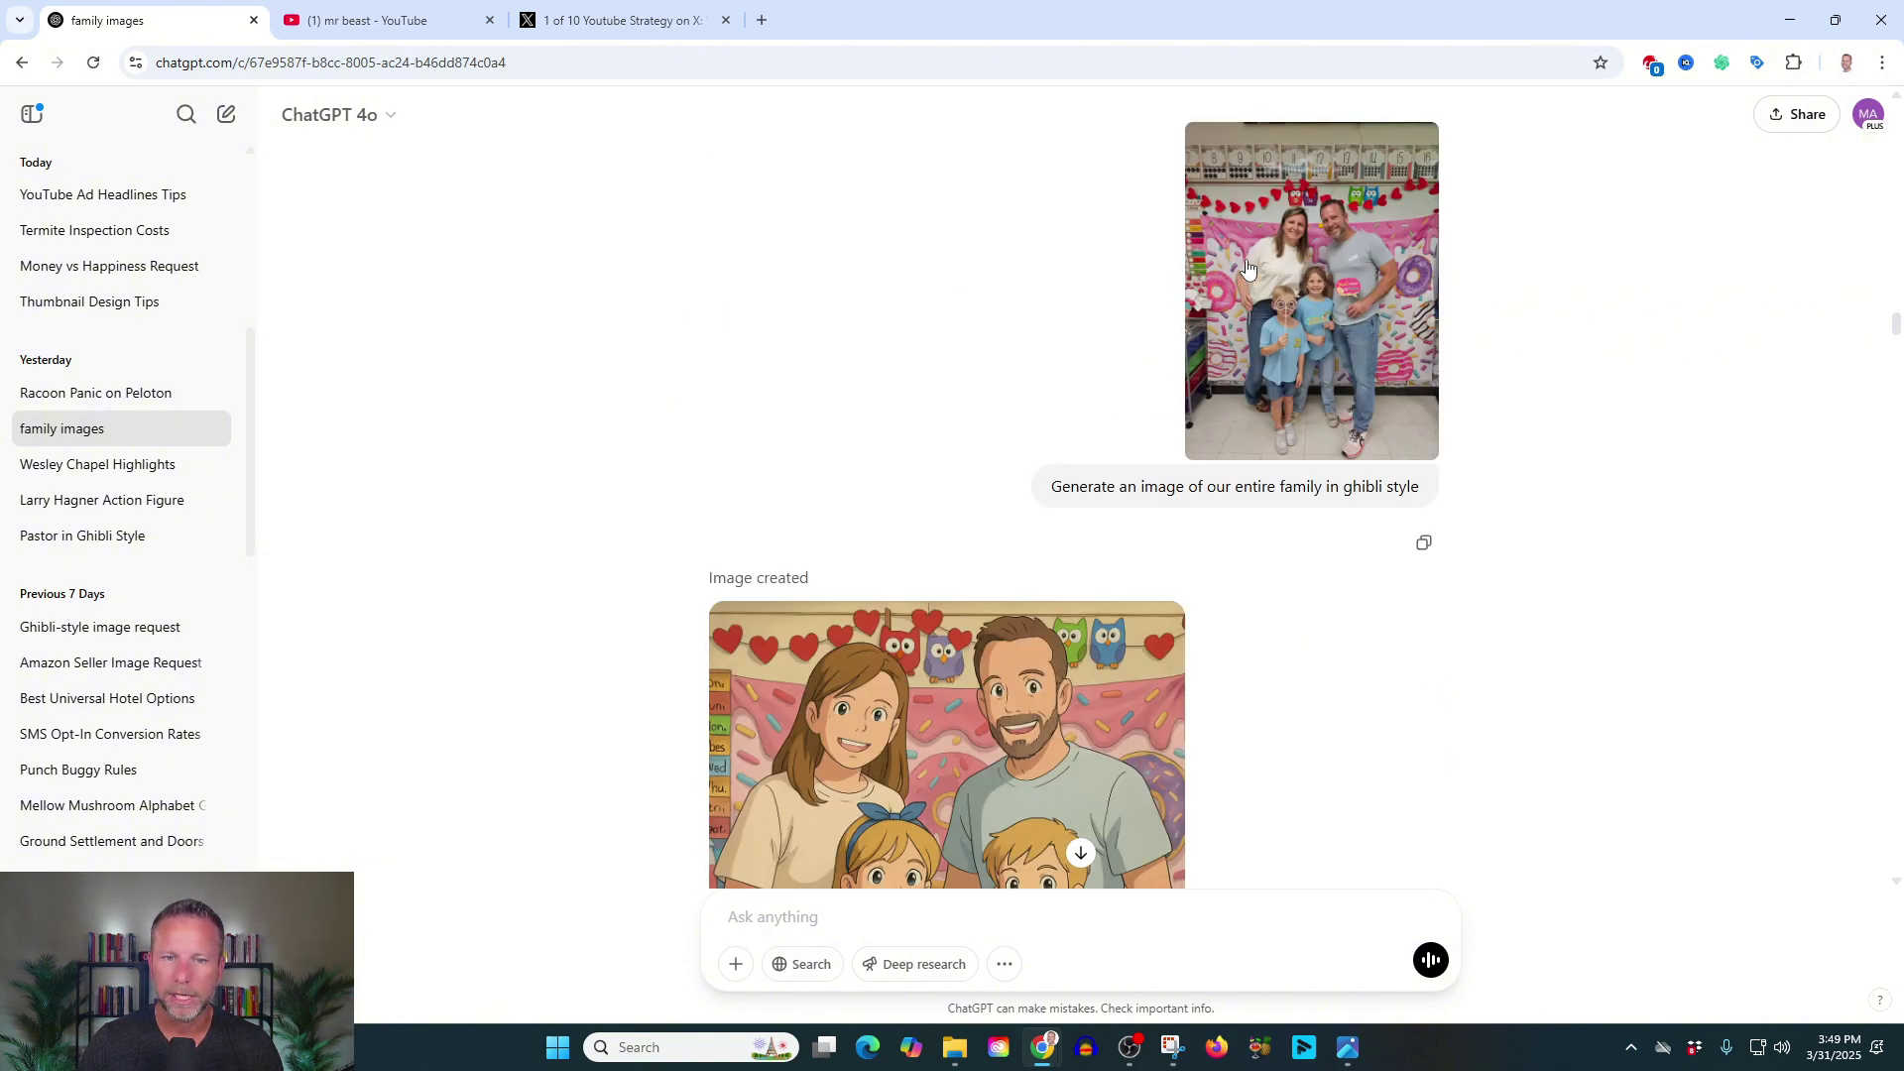
{"action": "scroll", "coordinate": [766, 299], "scroll_direction": "down", "scroll_amount": 3}
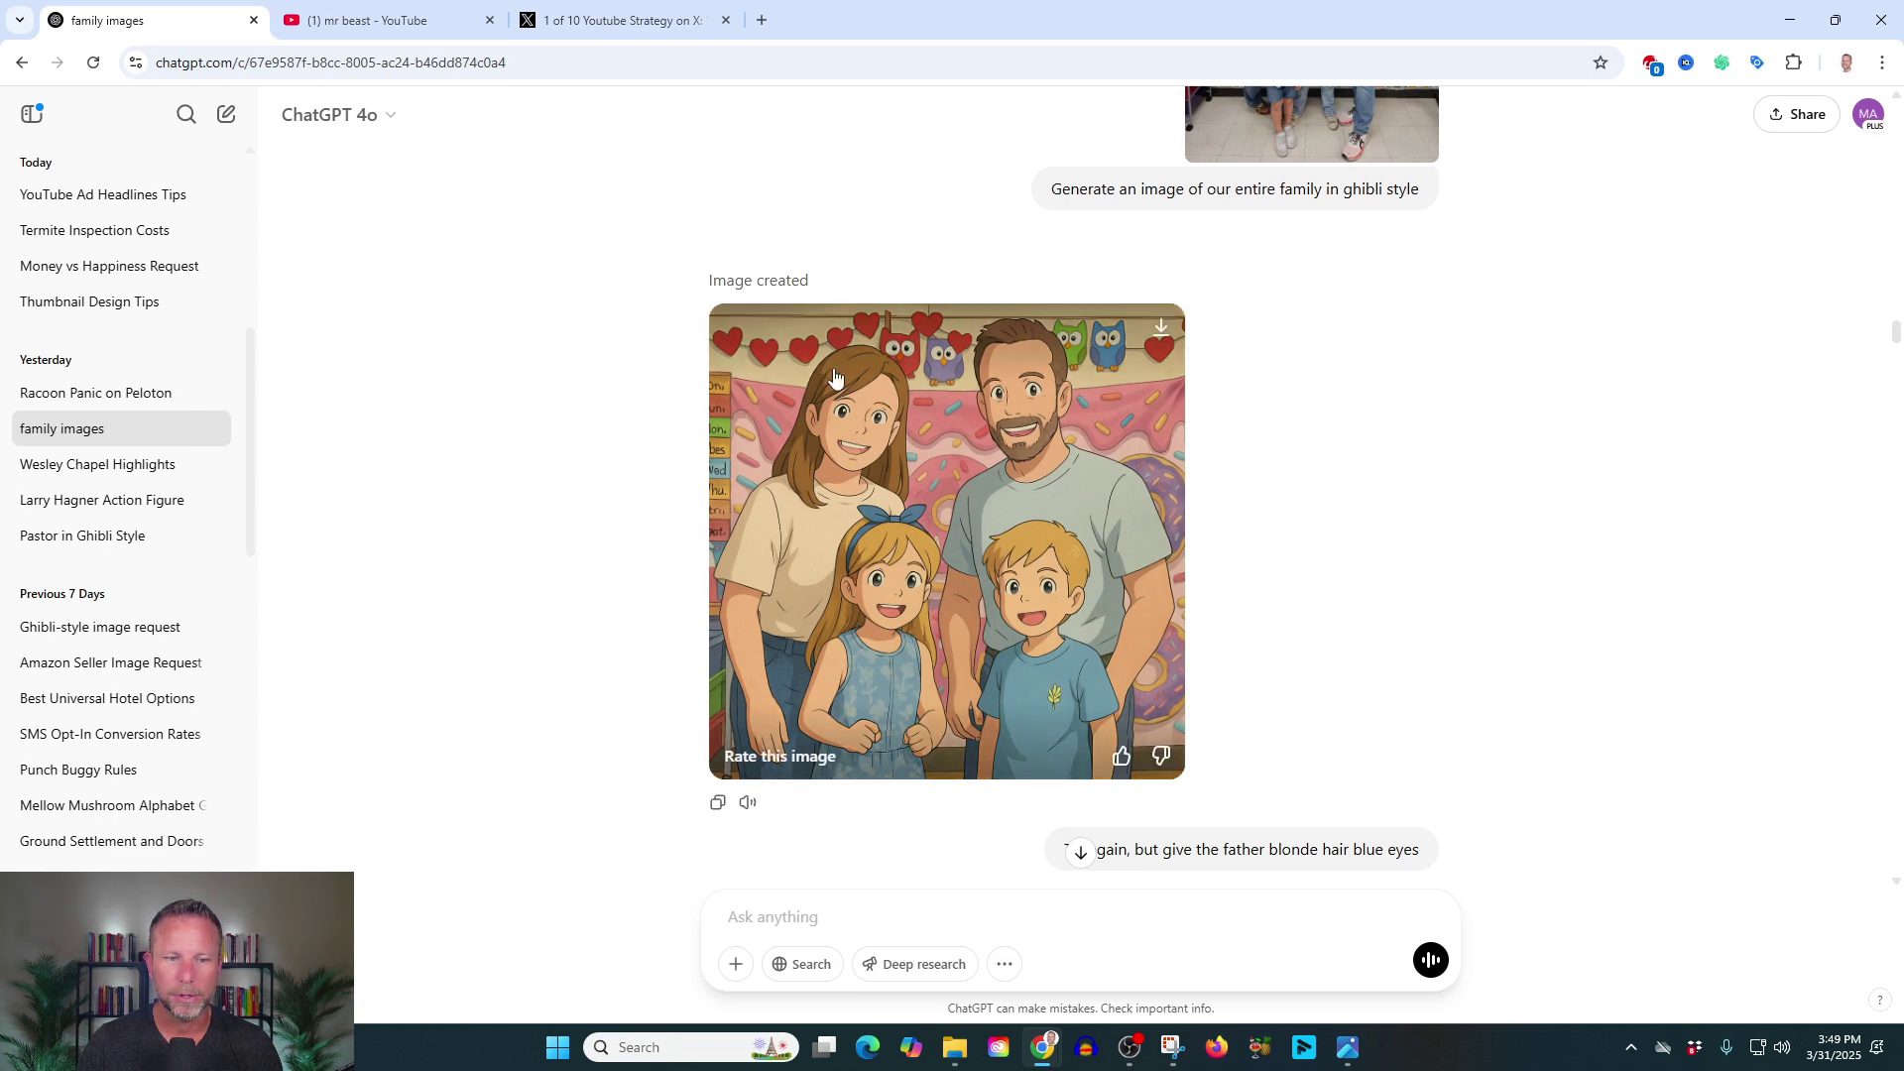
{"action": "scroll", "coordinate": [1058, 365], "scroll_direction": "up", "scroll_amount": 3}
{"action": "scroll", "coordinate": [1057, 365], "scroll_direction": "down", "scroll_amount": 3}
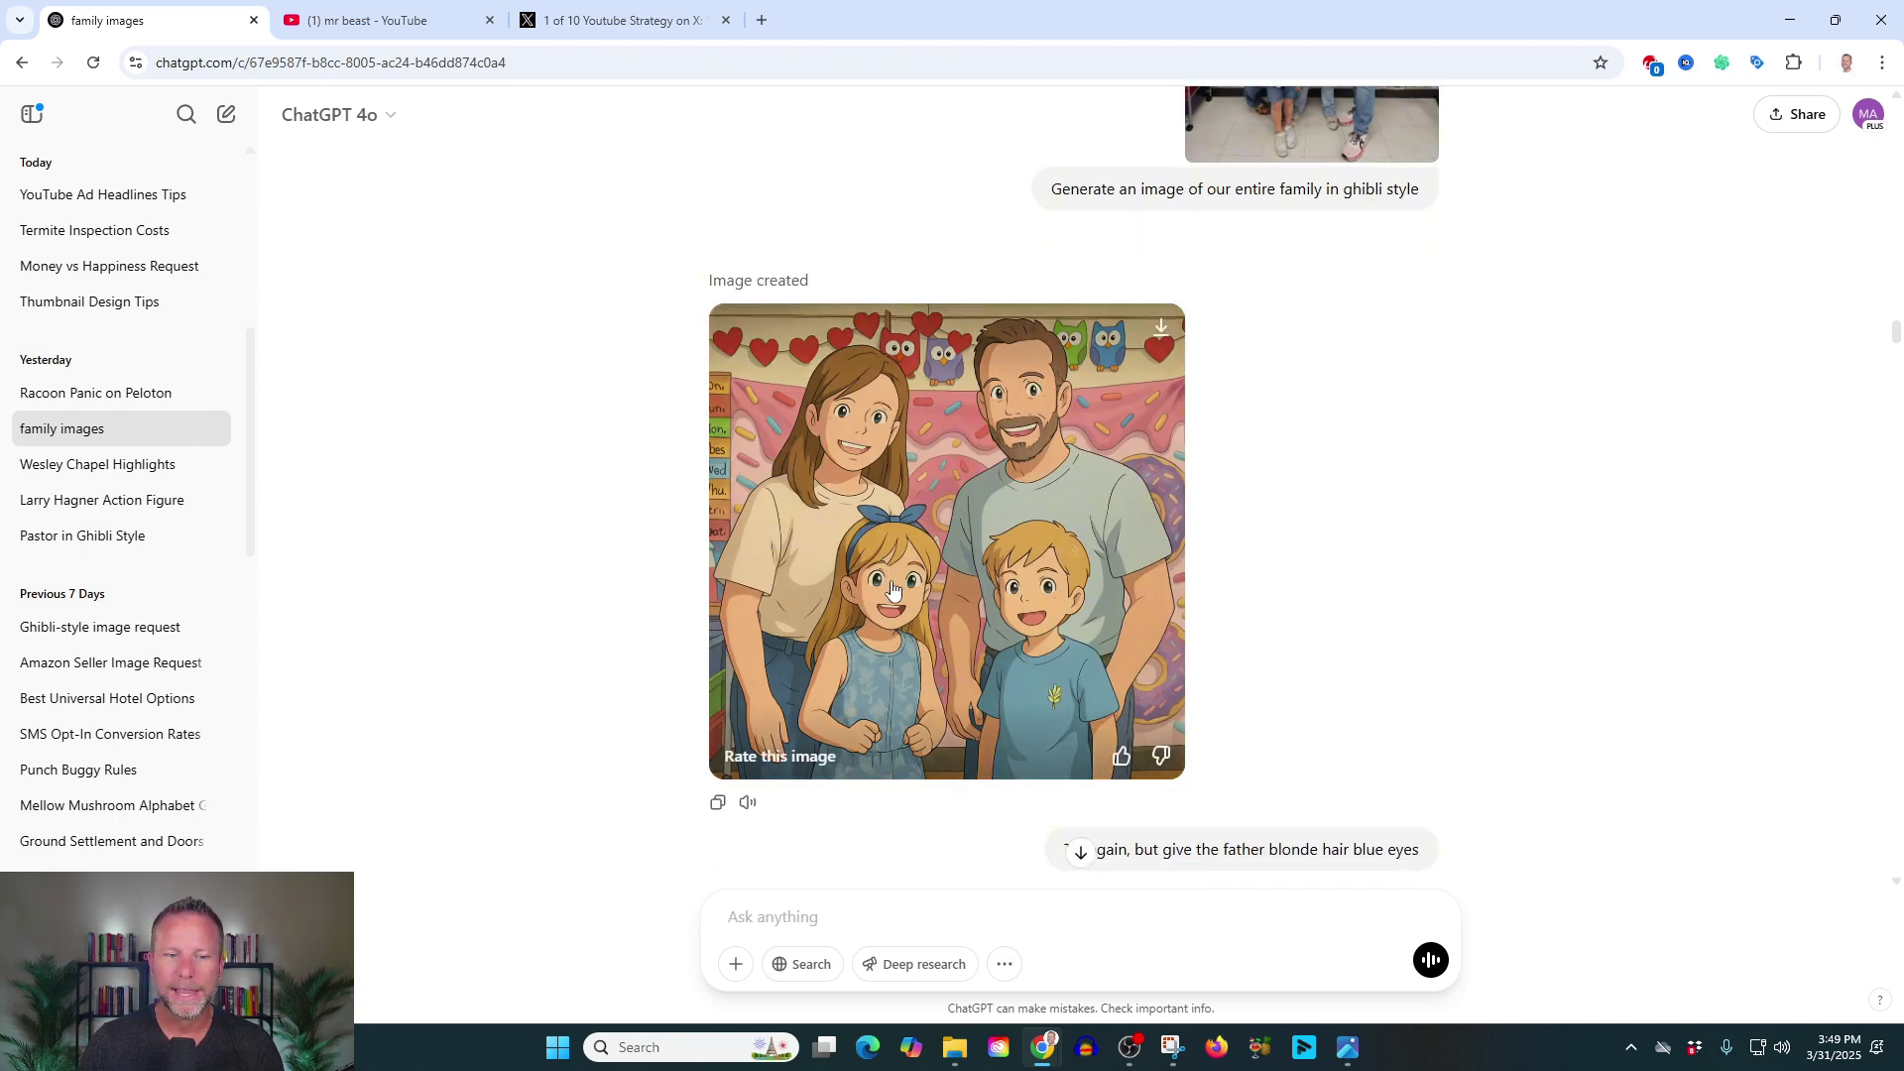
{"action": "scroll", "coordinate": [149, 526], "scroll_direction": "up", "scroll_amount": 5}
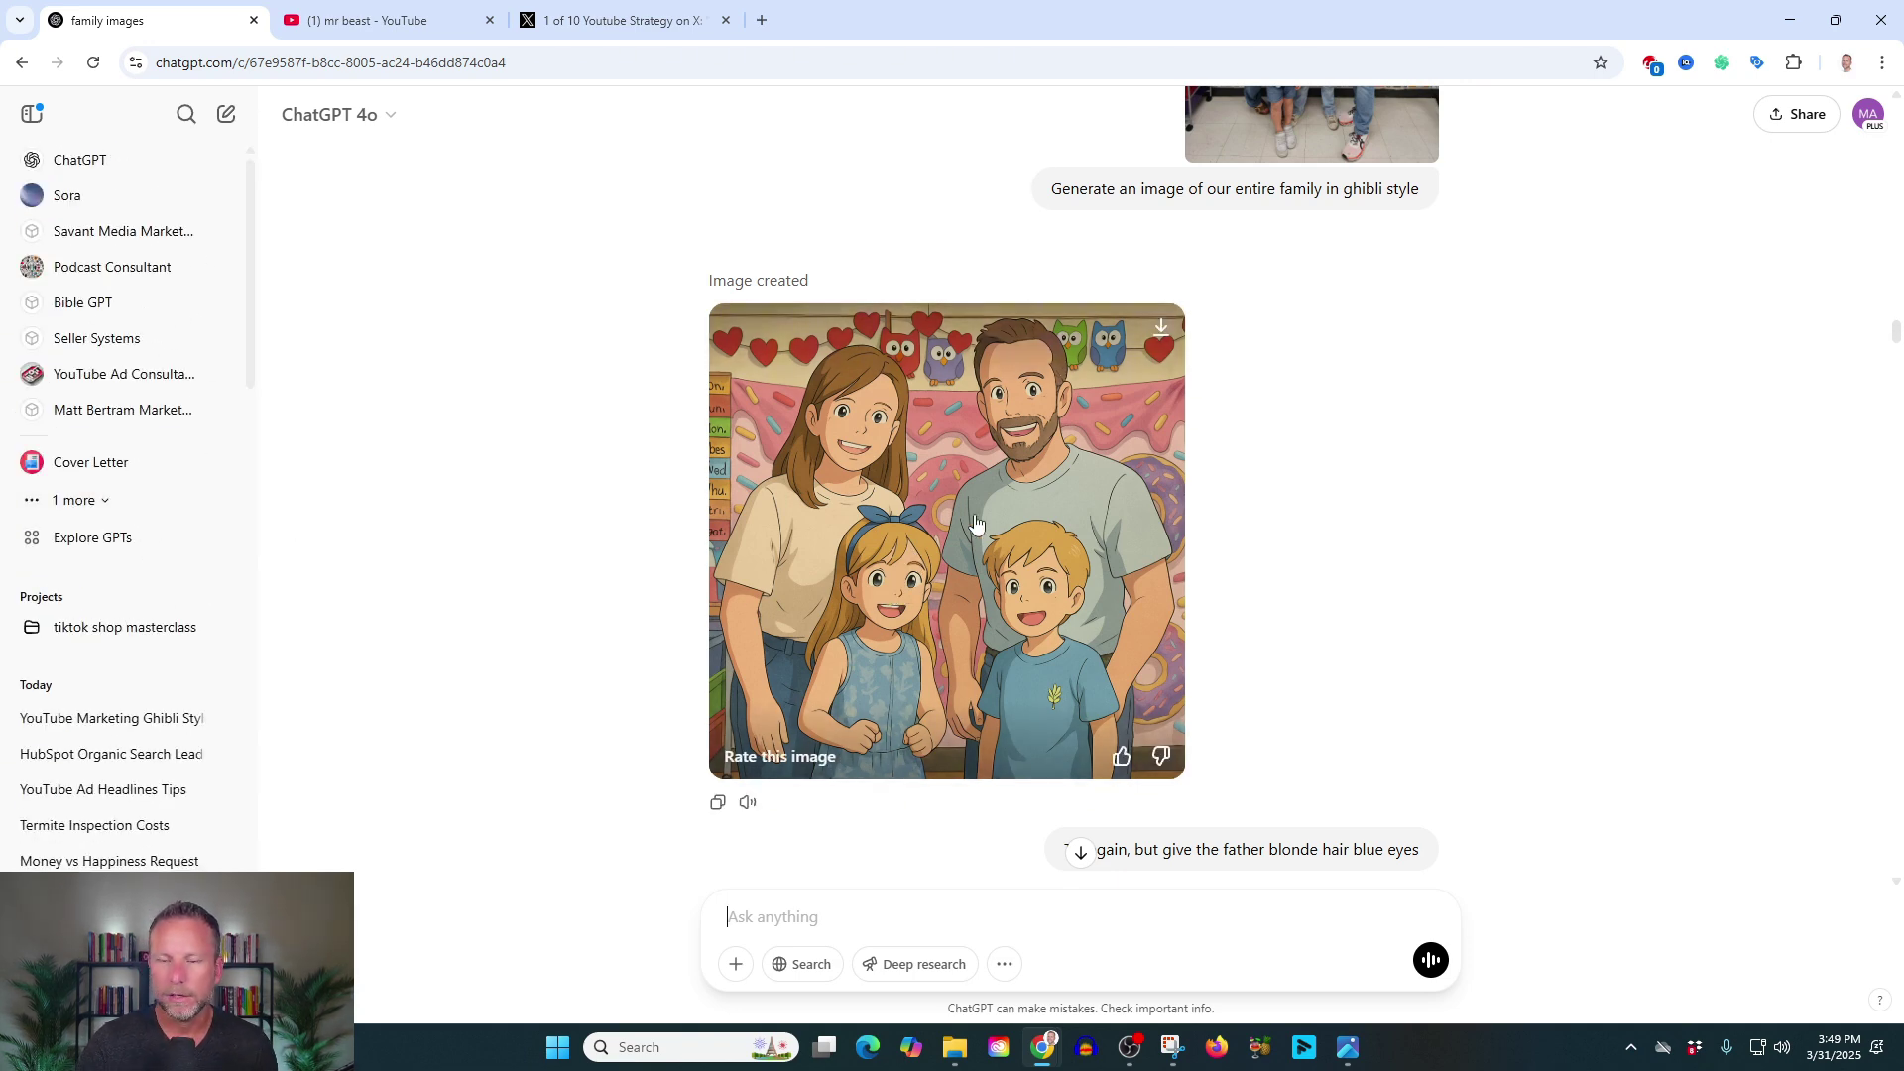
{"action": "scroll", "coordinate": [694, 501], "scroll_direction": "down", "scroll_amount": 14}
{"action": "scroll", "coordinate": [950, 481], "scroll_direction": "down", "scroll_amount": 7}
{"action": "scroll", "coordinate": [1285, 459], "scroll_direction": "up", "scroll_amount": 5}
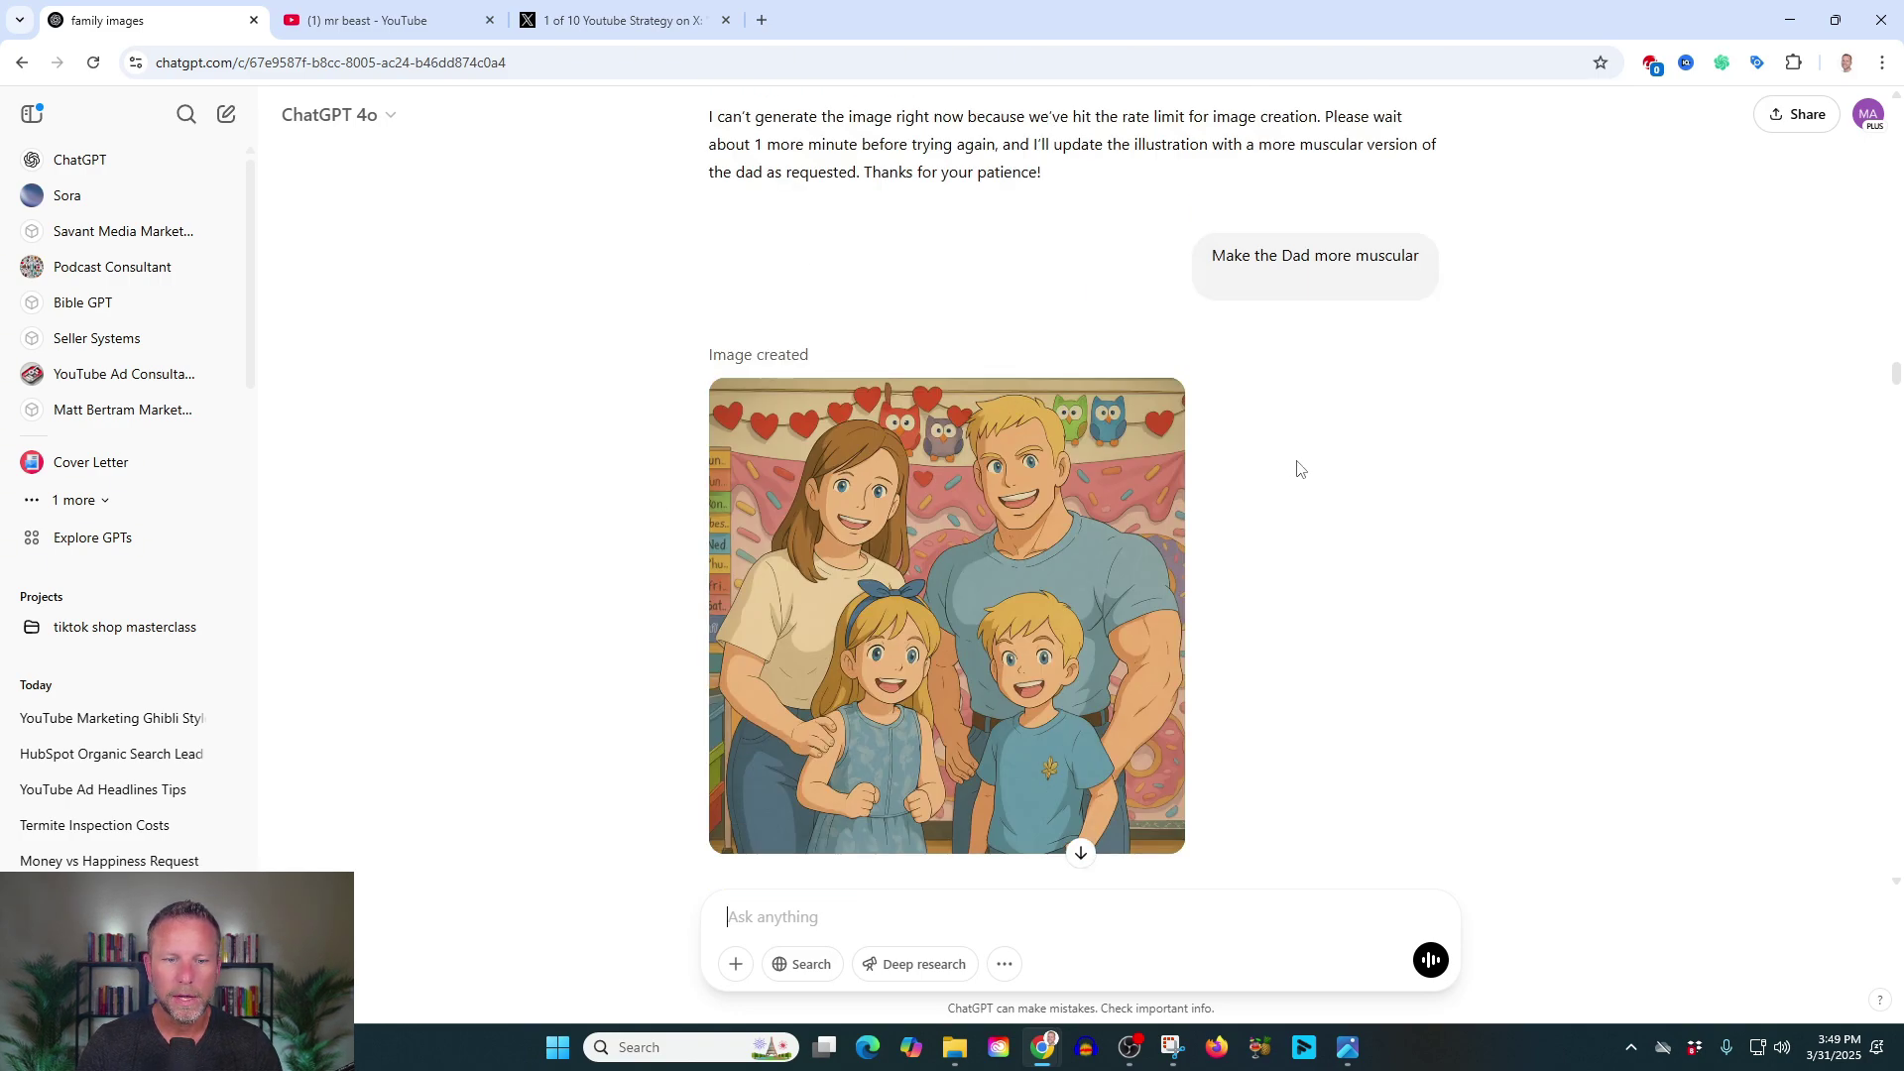
{"action": "scroll", "coordinate": [1319, 595], "scroll_direction": "up", "scroll_amount": 9}
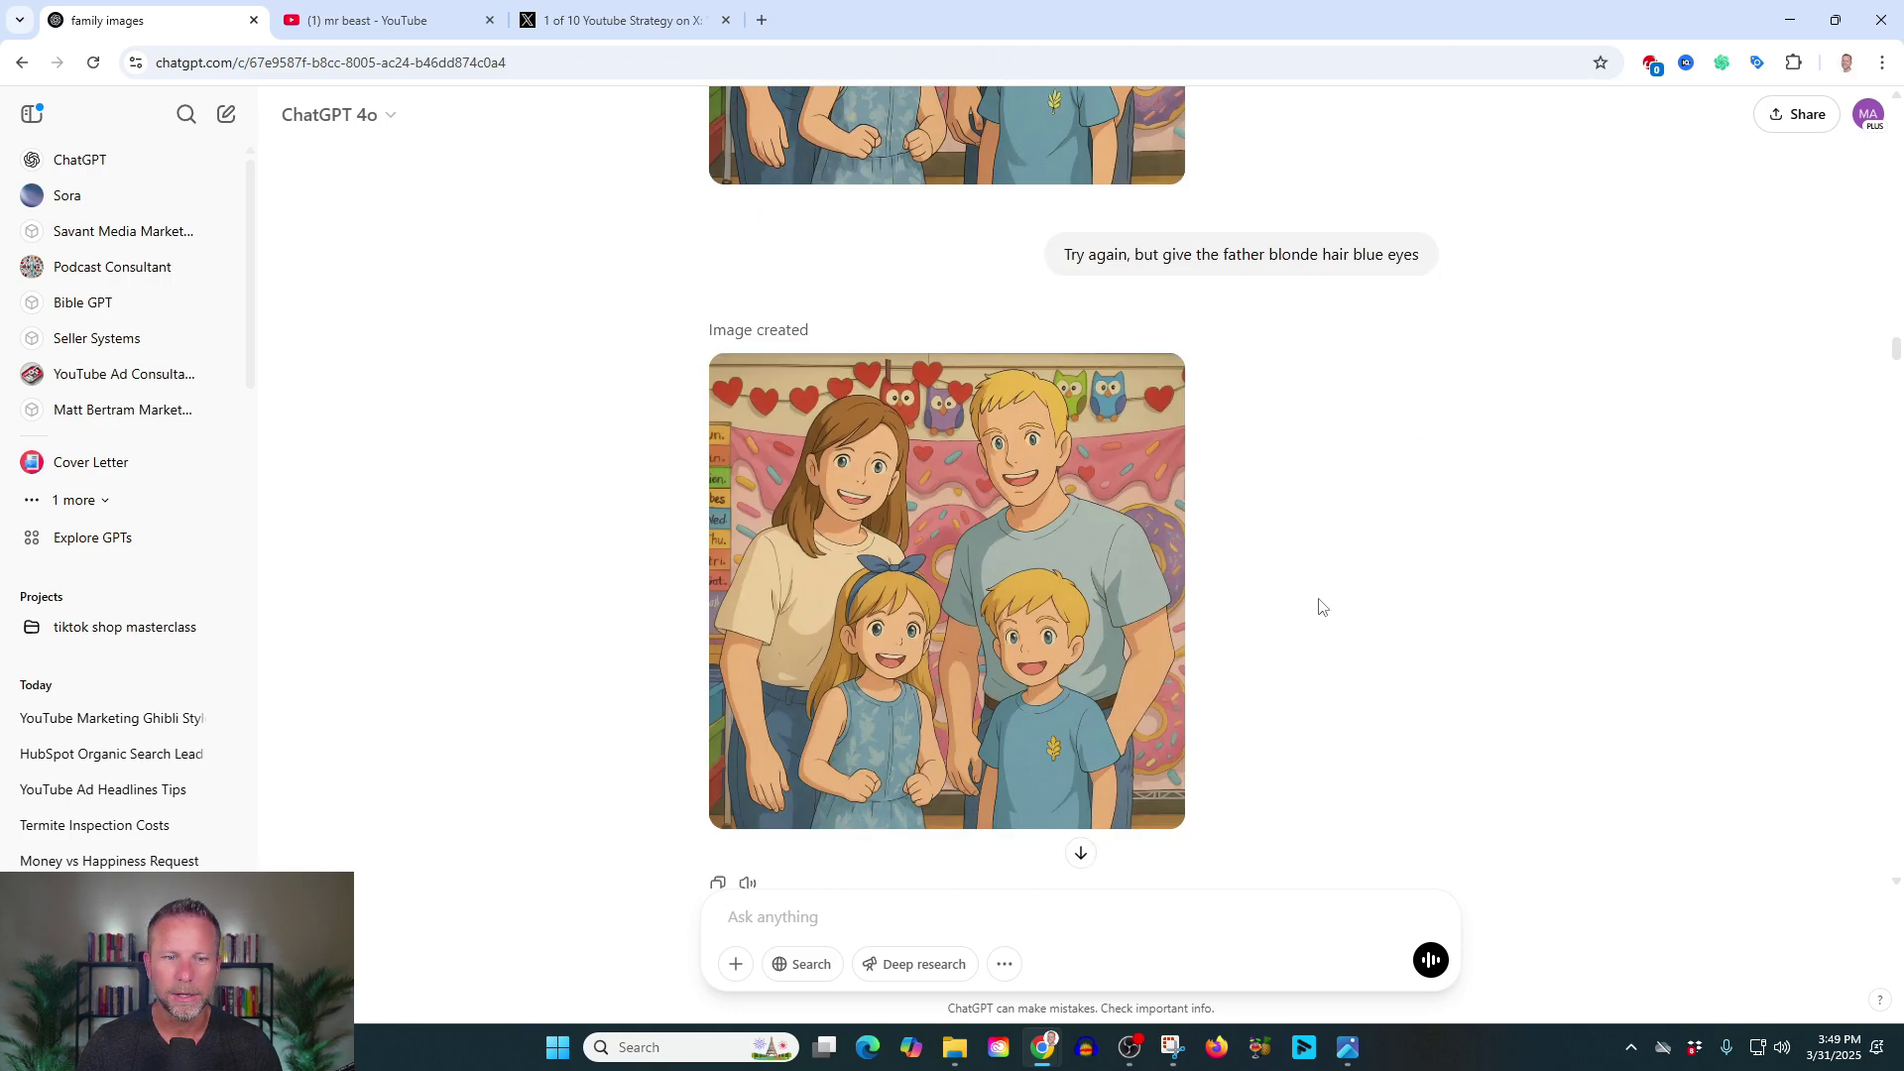
{"action": "scroll", "coordinate": [1259, 590], "scroll_direction": "down", "scroll_amount": 9}
{"action": "scroll", "coordinate": [1300, 539], "scroll_direction": "down", "scroll_amount": 7}
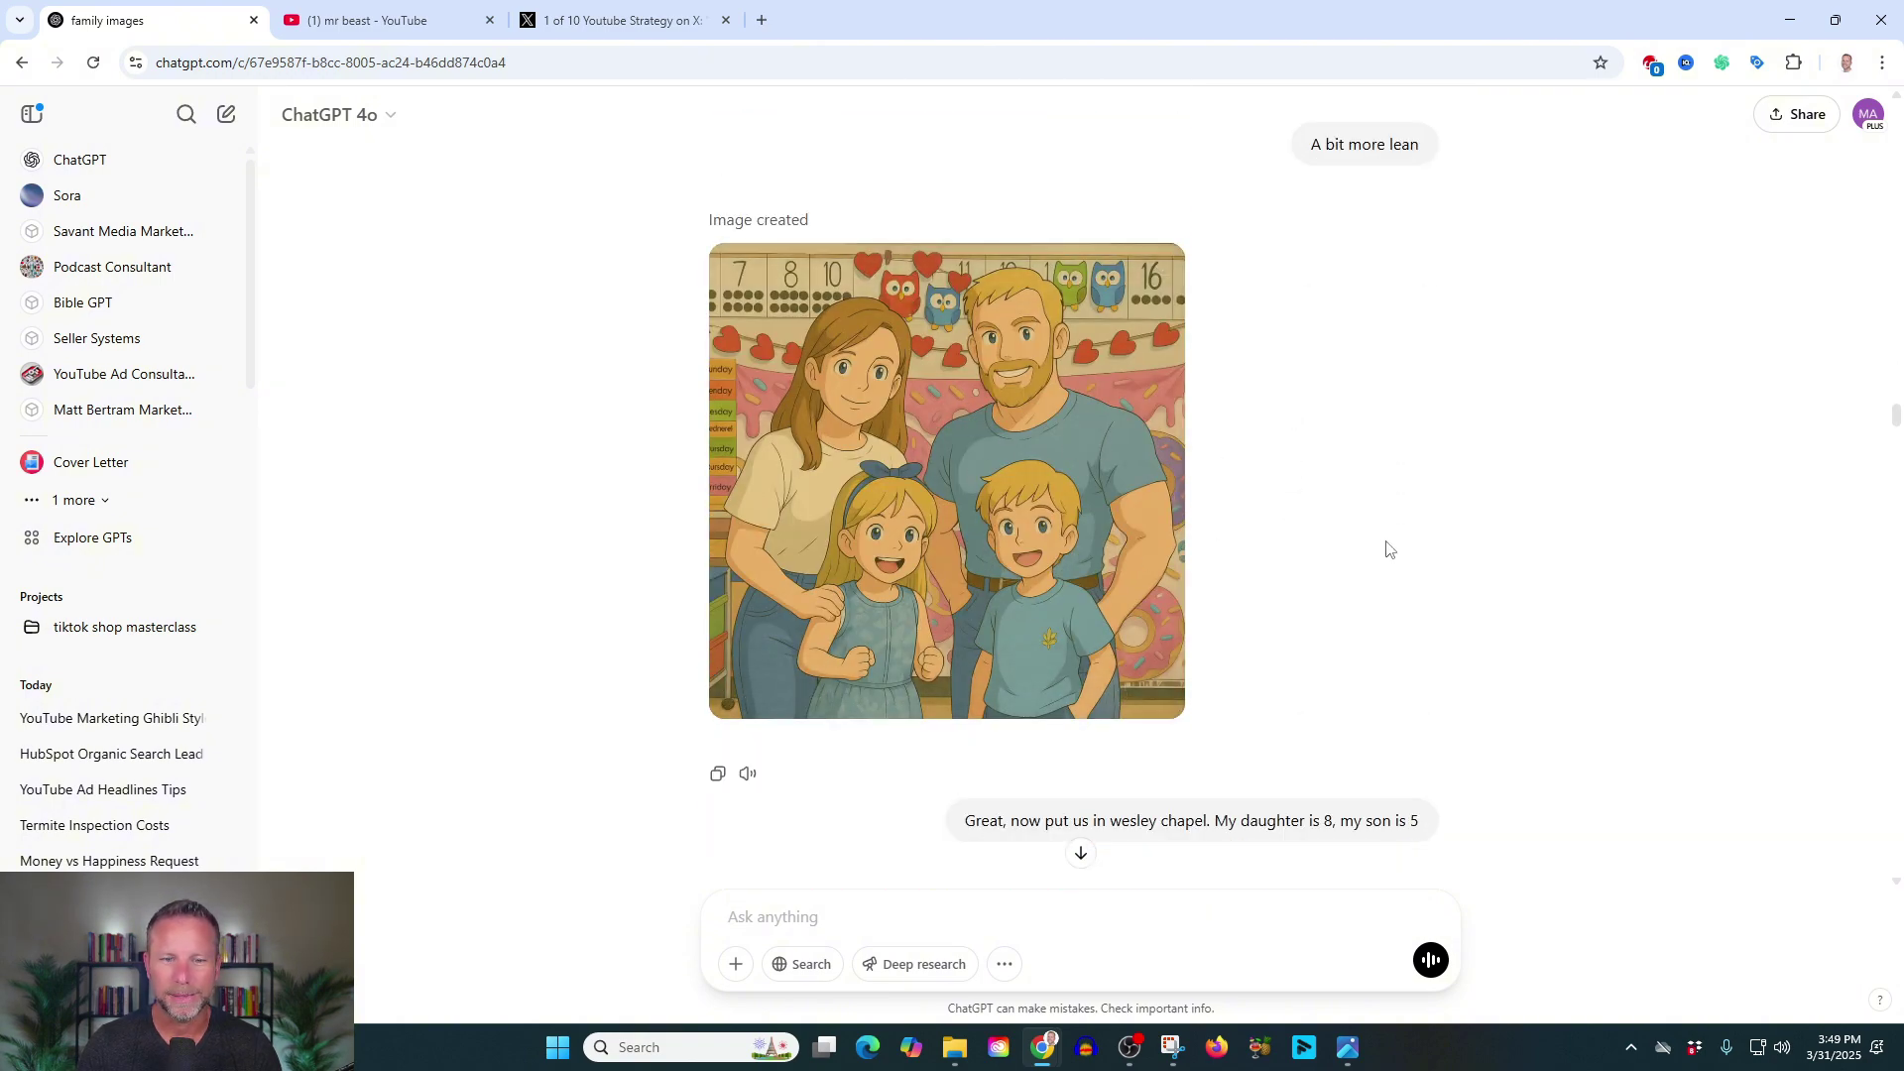
{"action": "scroll", "coordinate": [1260, 505], "scroll_direction": "down", "scroll_amount": 15}
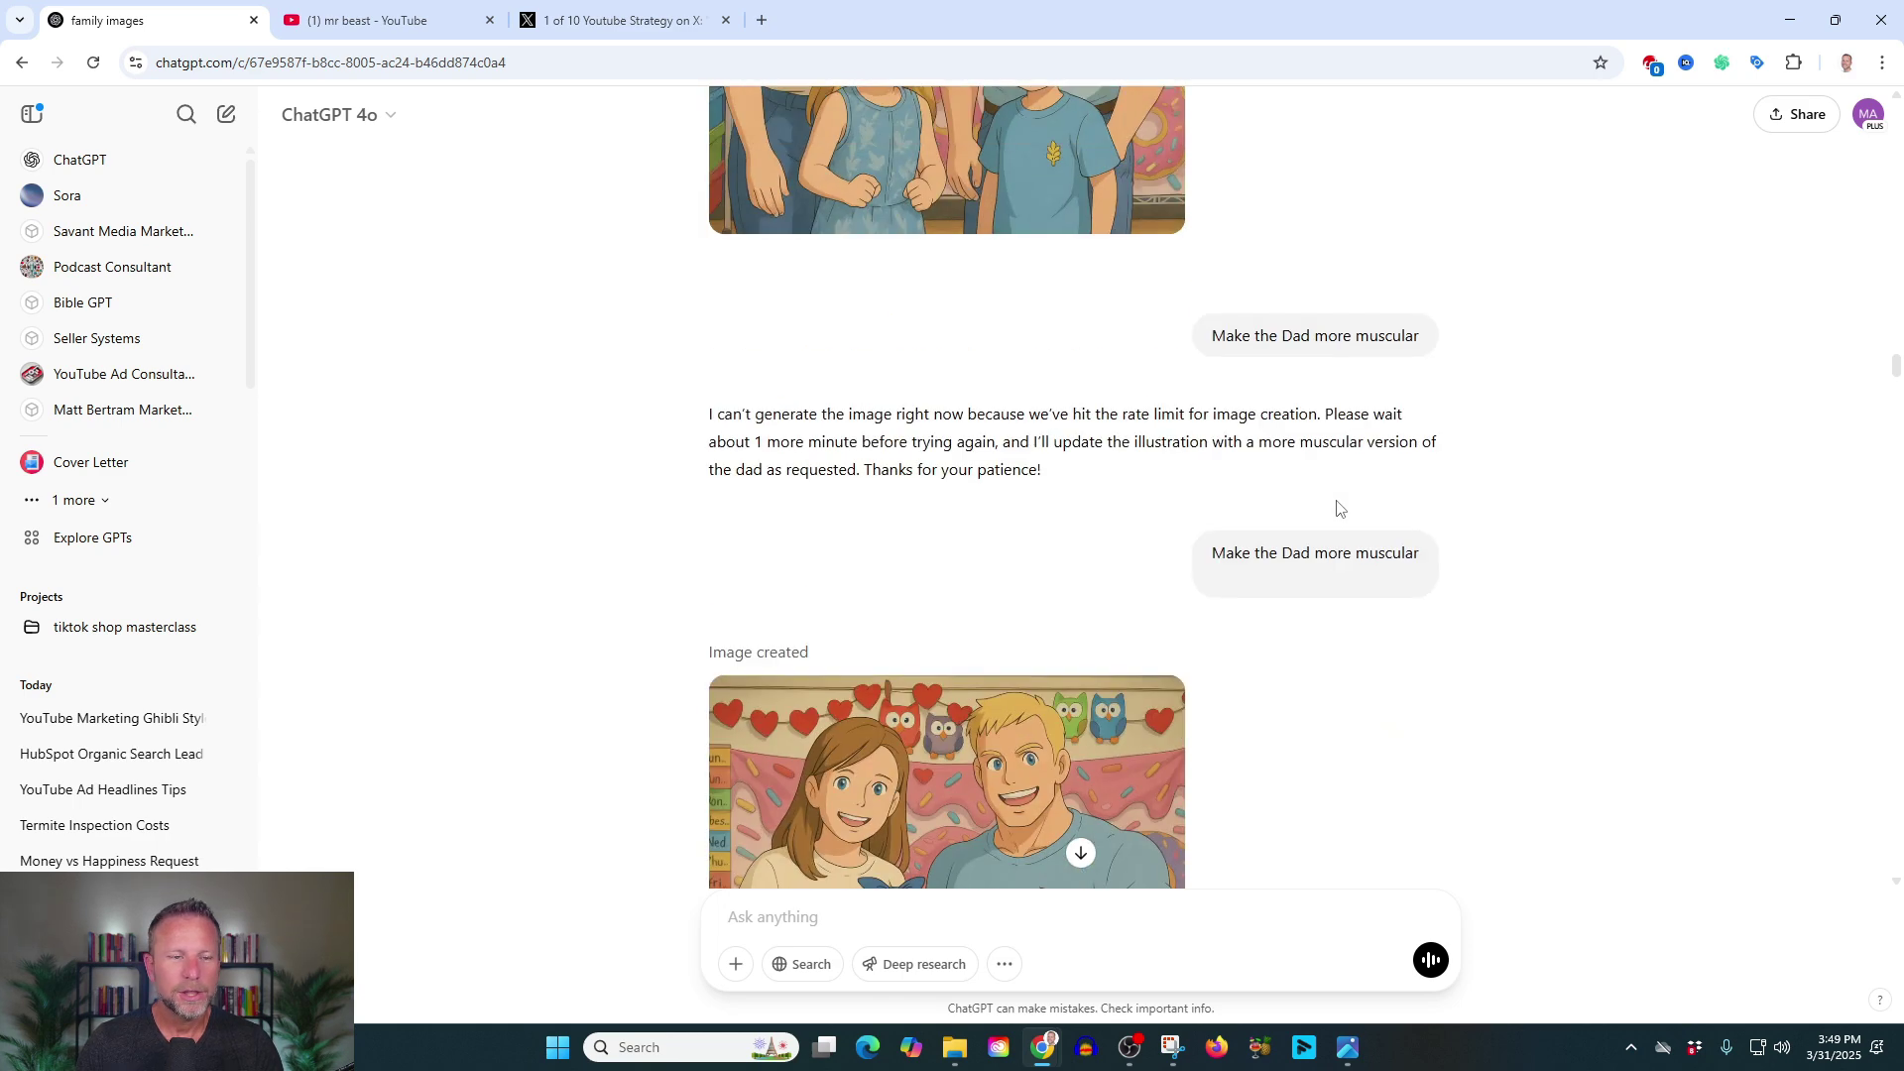